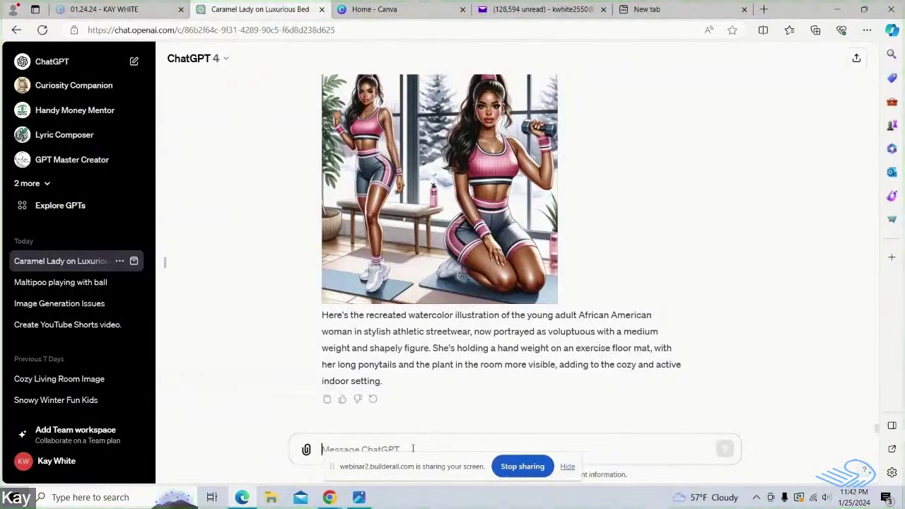
# Begin a greeting in the chat message and hide the screen-sharing notice covering the message box.
pyautogui.write('Hel')
pyautogui.write('l')
pyautogui.press('BackSpace')
pyautogui.write('p')
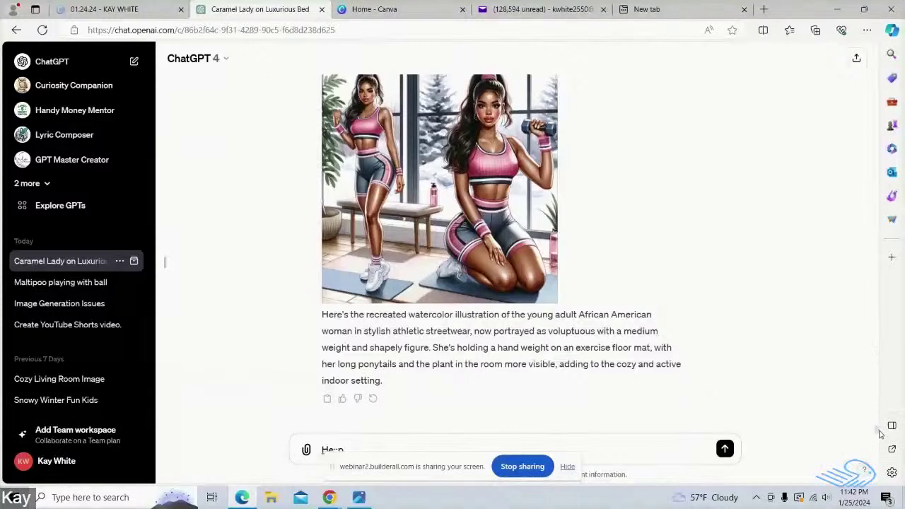
pyautogui.moveTo(876, 431); pyautogui.dragTo(892, 481)
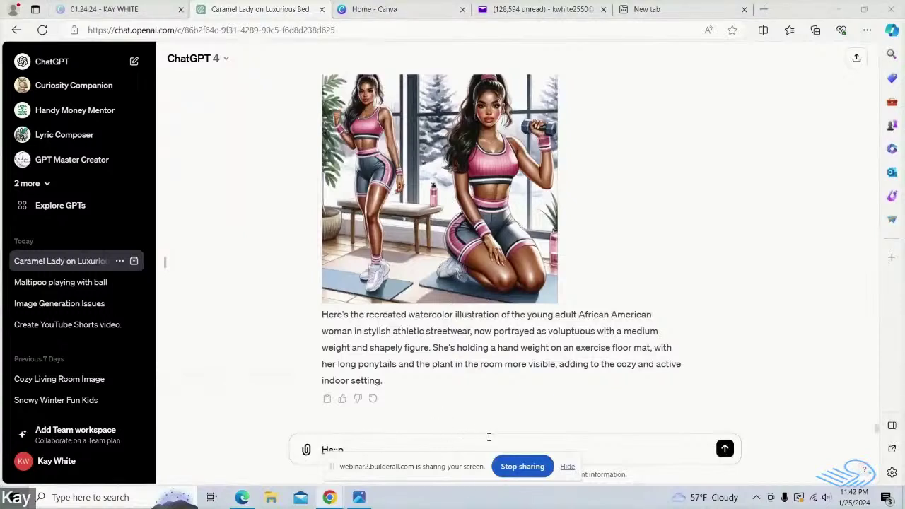
pyautogui.click(566, 467)
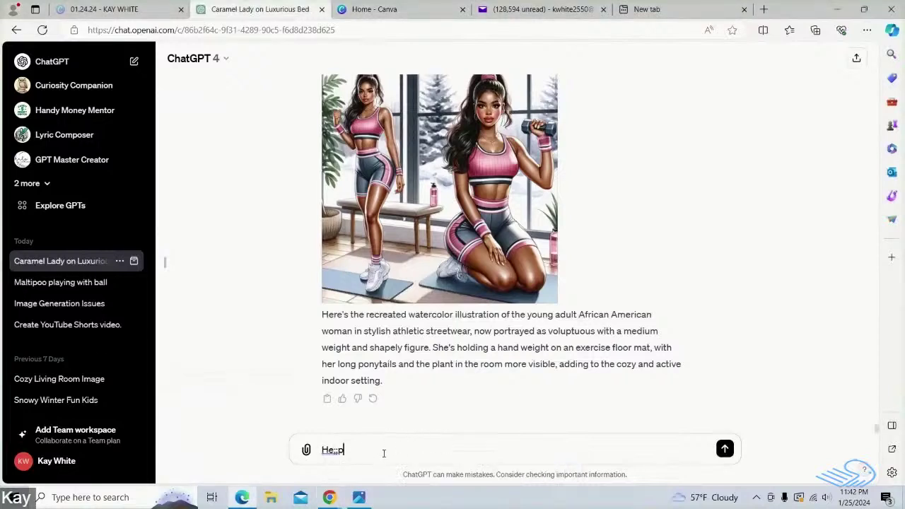
# Correct the greeting and send the message "Hello, let's start a new project. I want to create coloring pages.".
pyautogui.press('BackSpace')
pyautogui.press('BackSpace')
pyautogui.press('BackSpace')
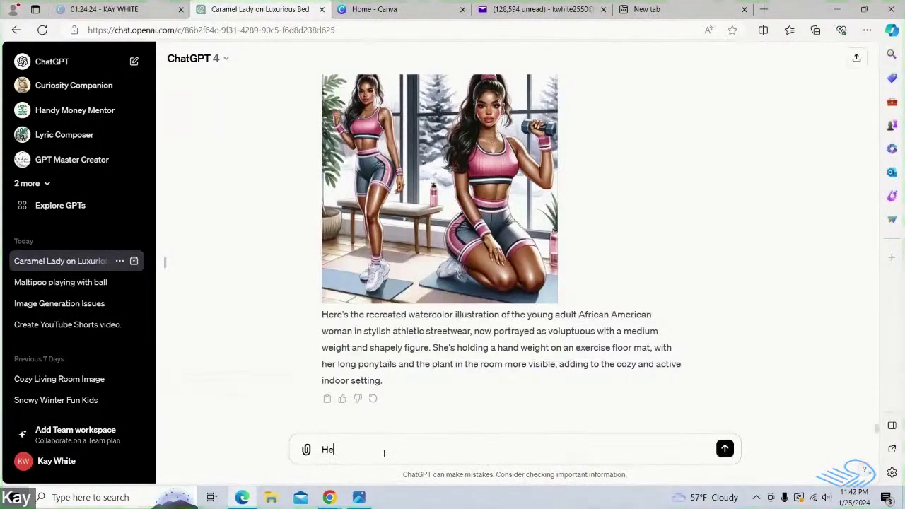
pyautogui.write('llo')
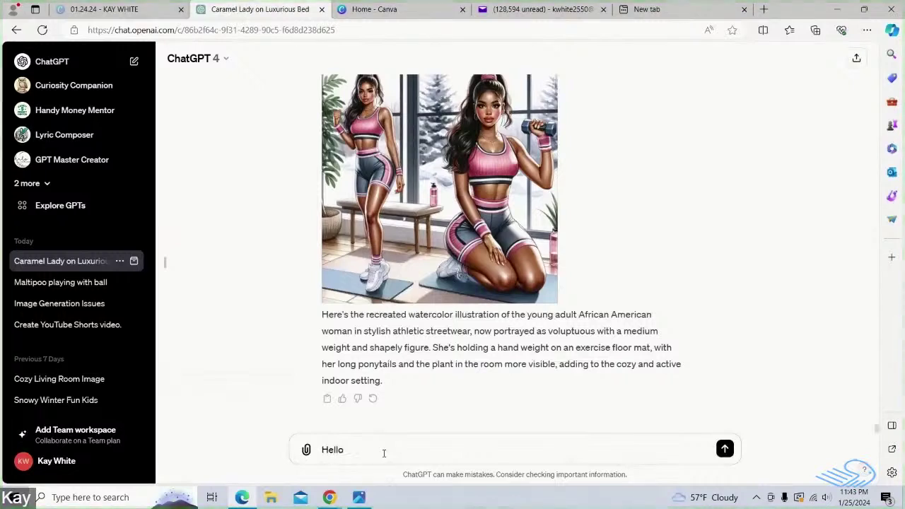
pyautogui.write(',')
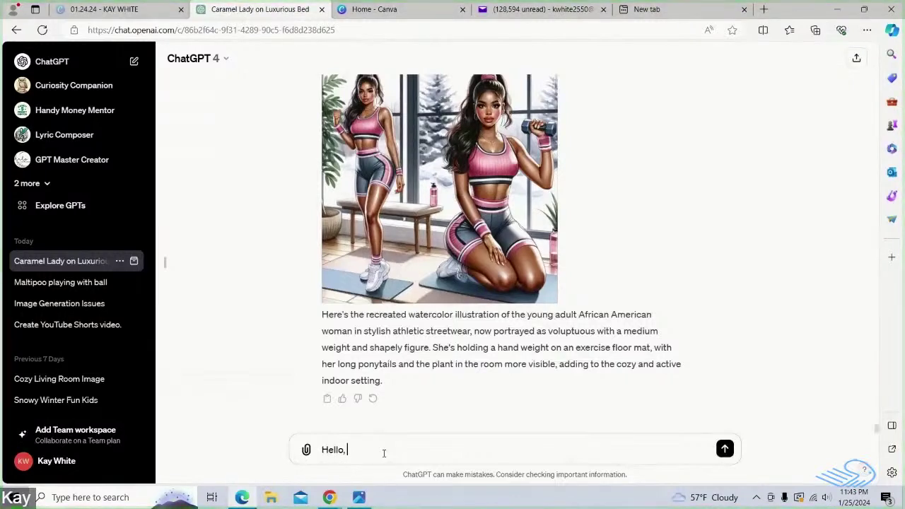
pyautogui.write(' let')
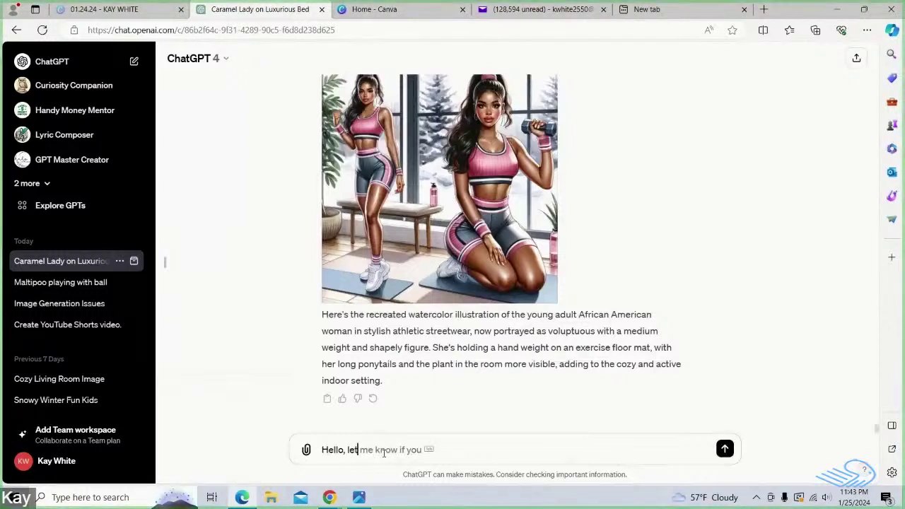
pyautogui.write("'s start a")
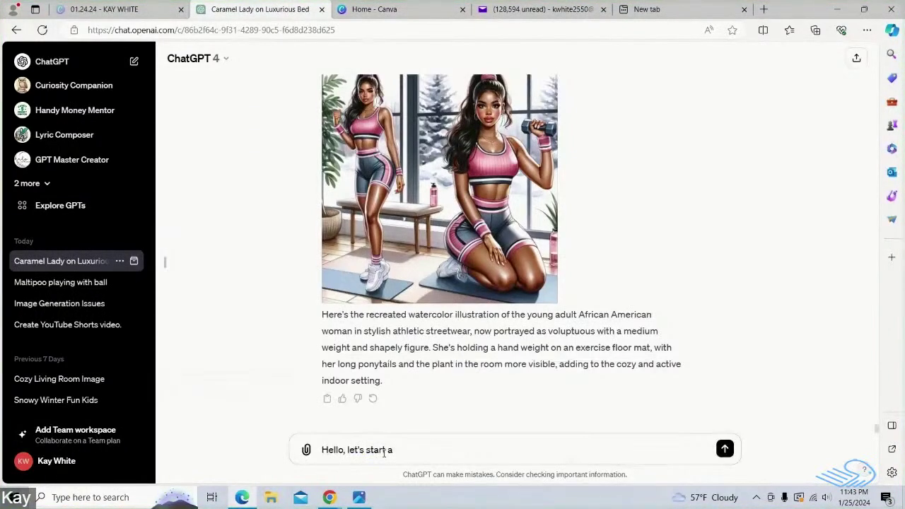
pyautogui.write(' new project.  ')
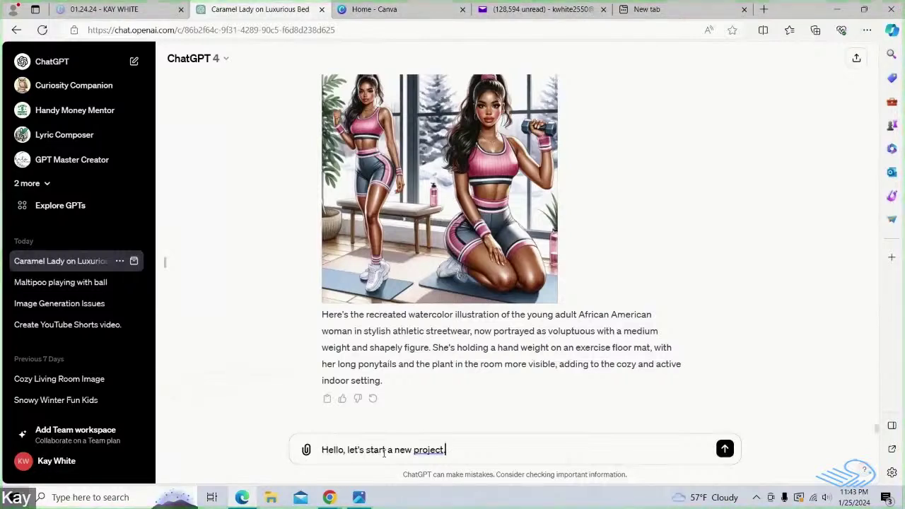
pyautogui.write('I want to create co')
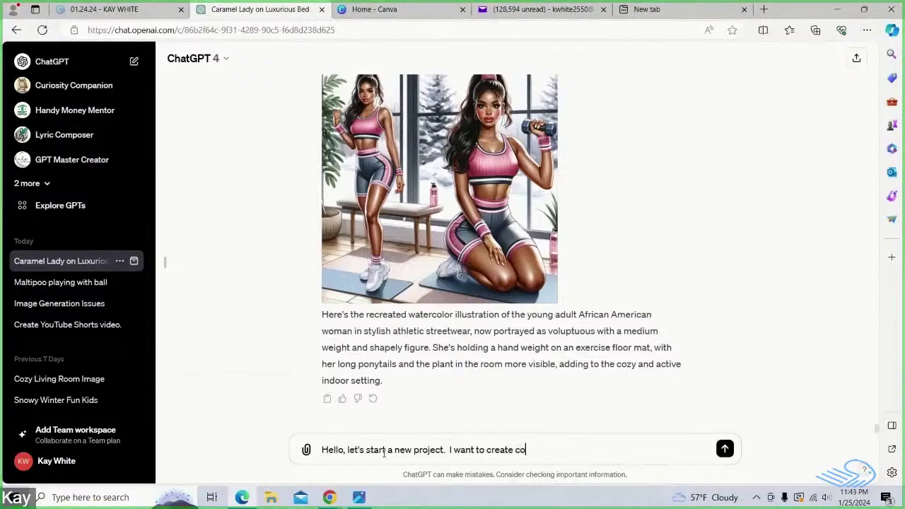
pyautogui.write('loring pages.')
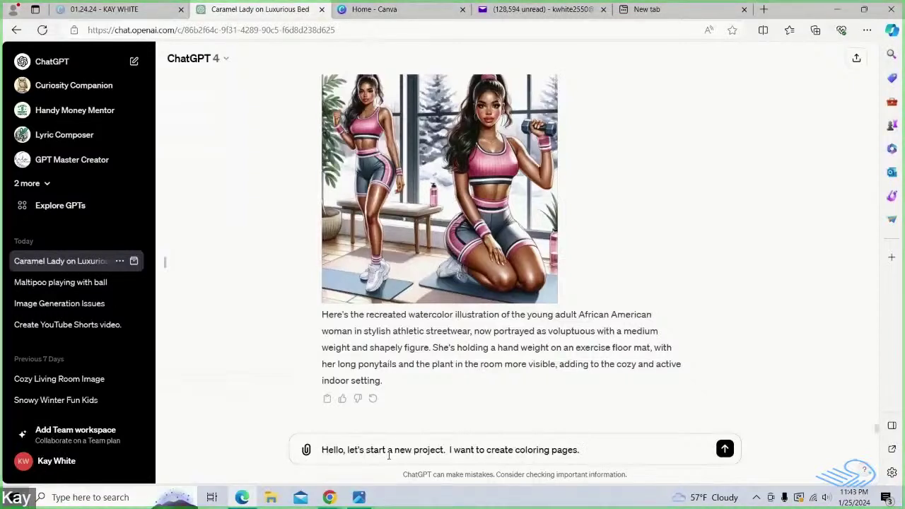
pyautogui.press('Return')
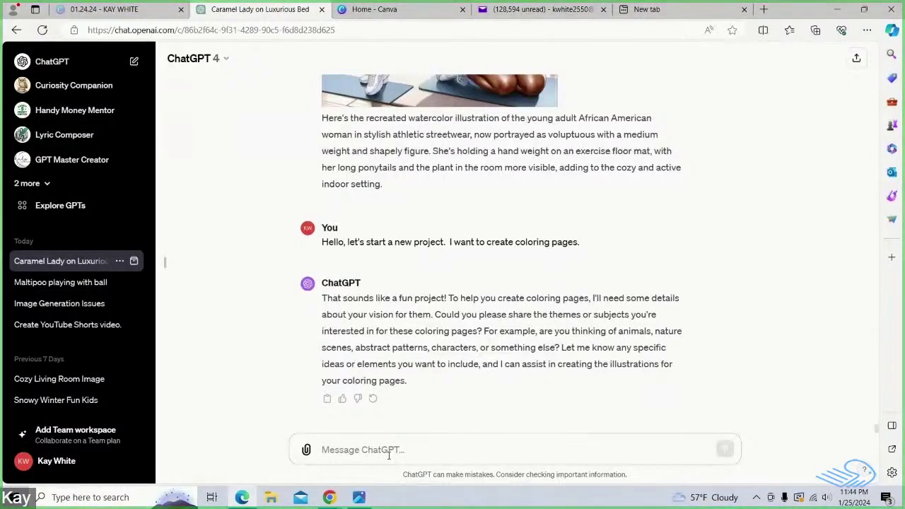
# Begin the reply to ChatGPT with "Ok, this sounds great. Like create some butterfly coloring pages.".
pyautogui.click(388, 455)
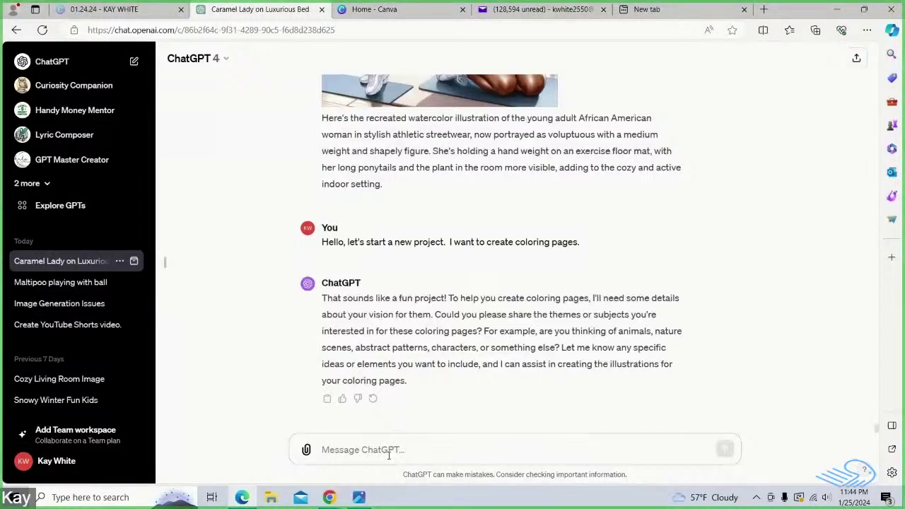
pyautogui.write('B')
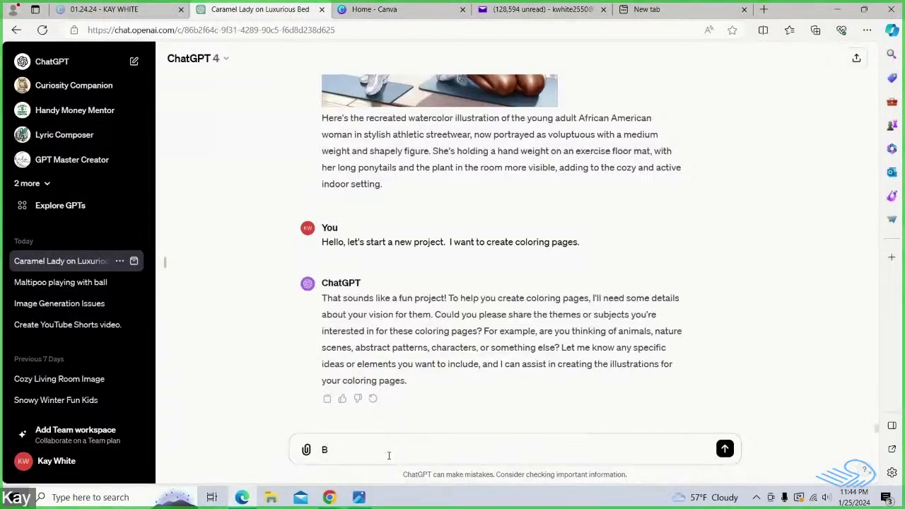
pyautogui.press('BackSpace')
pyautogui.write('Ok, thi')
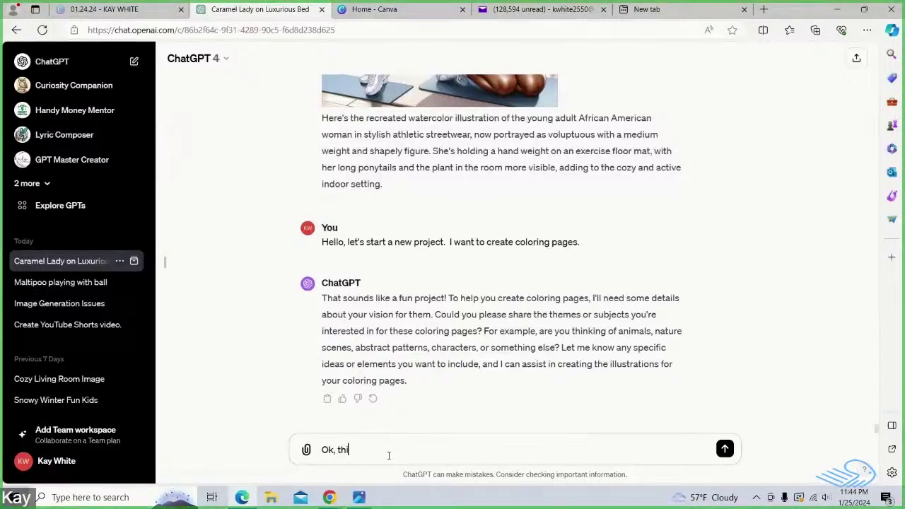
pyautogui.write('s sound')
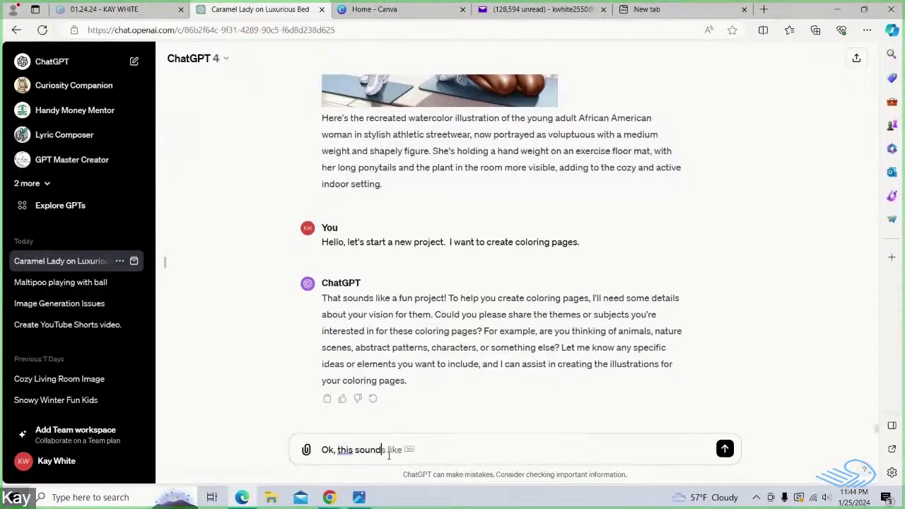
pyautogui.write('s great.  ')
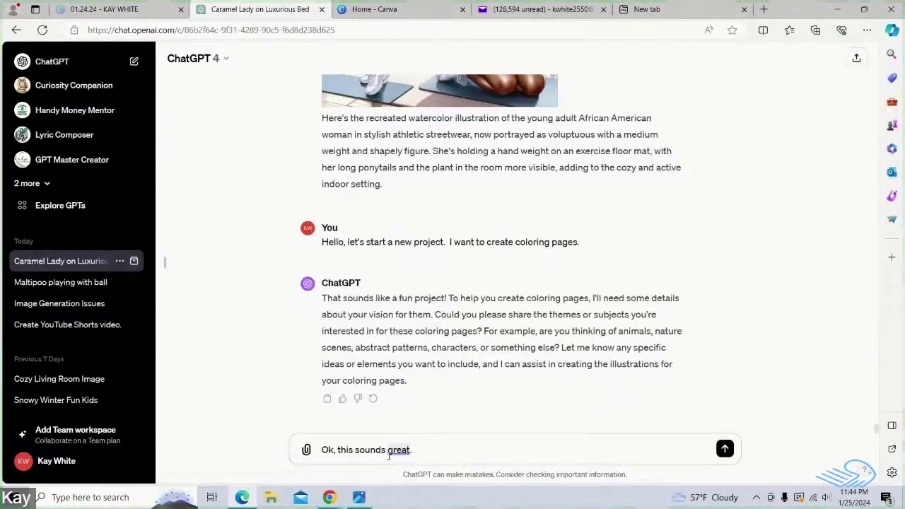
pyautogui.write('Li')
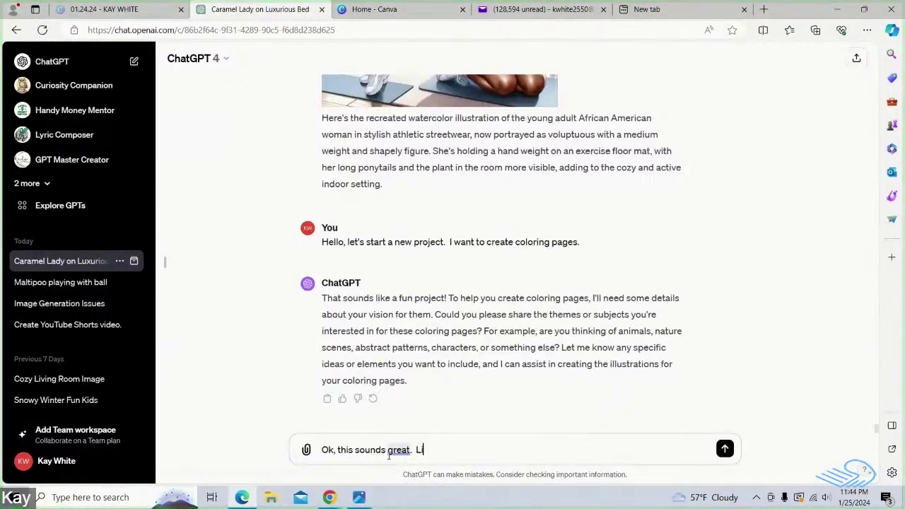
pyautogui.write('ke cr')
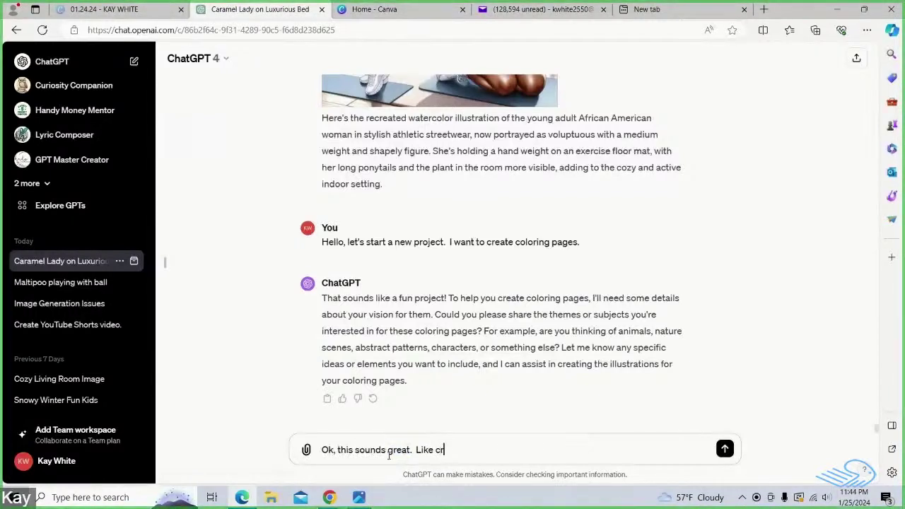
pyautogui.write('eate some butter')
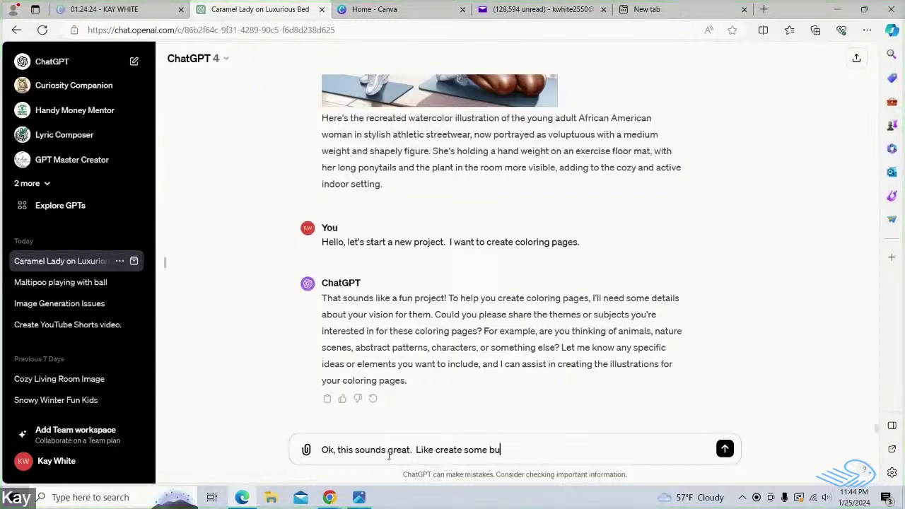
pyautogui.write('fly')
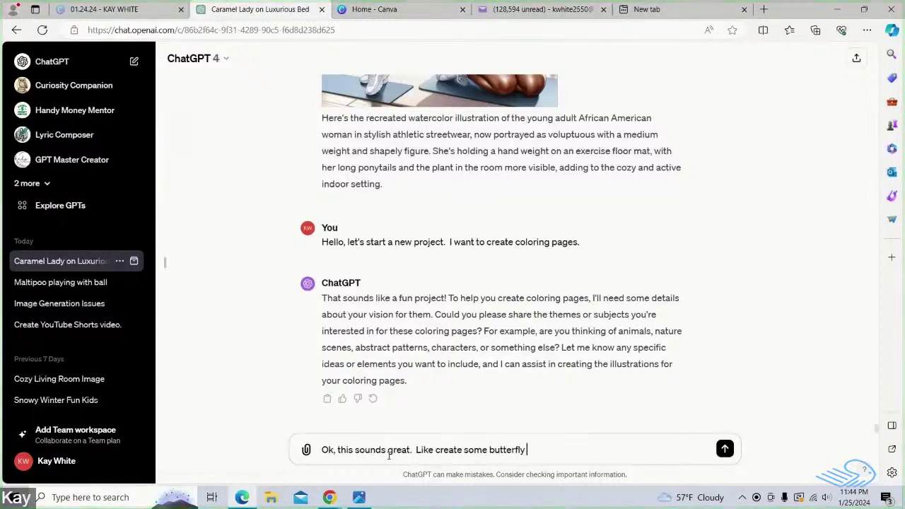
pyautogui.write(' colo')
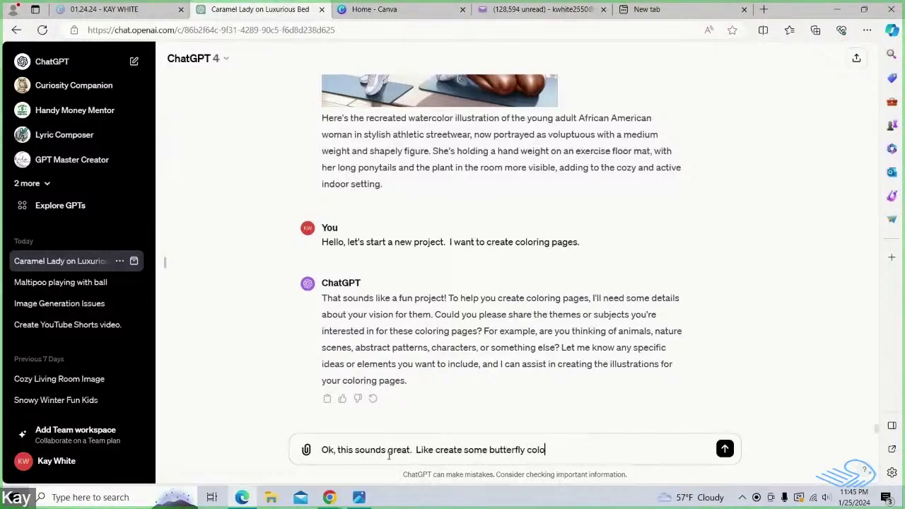
pyautogui.write('ring pages. ')
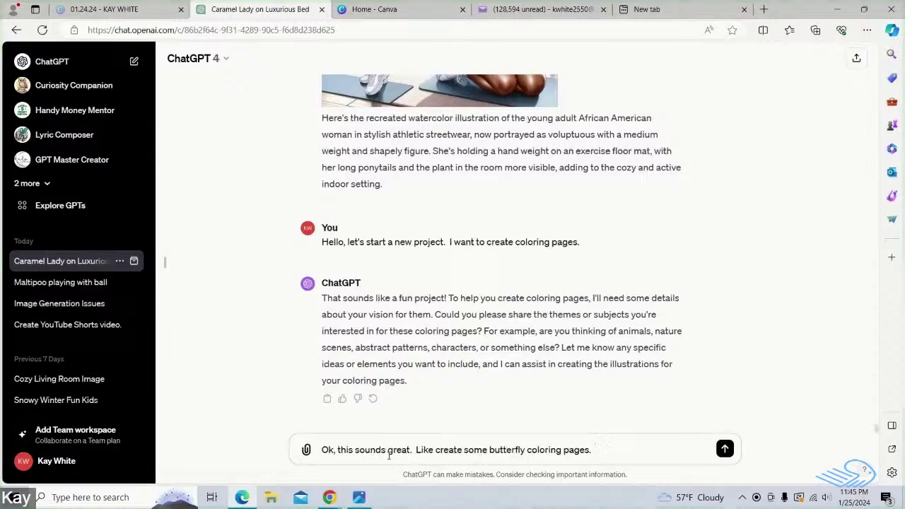
# Add "I would like to see some cute and fun scenes" to the unsent reply.
pyautogui.write(' I wo')
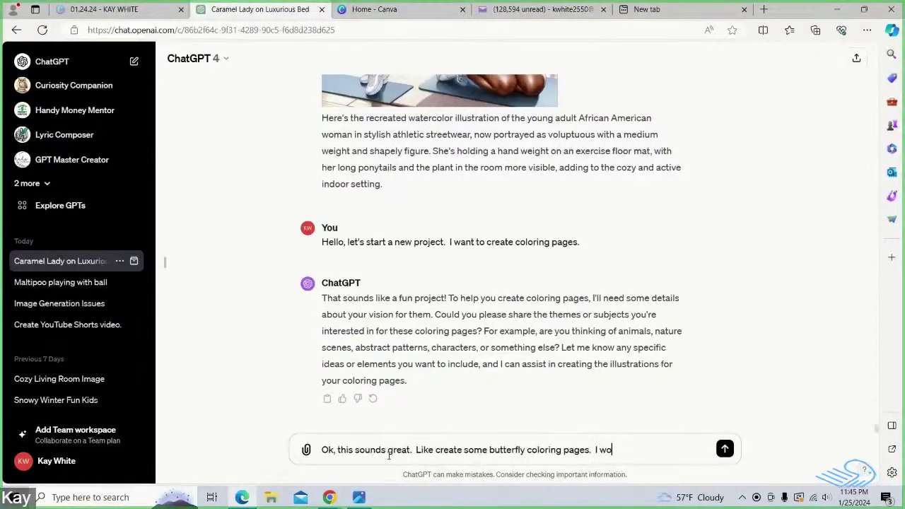
pyautogui.write('uld like')
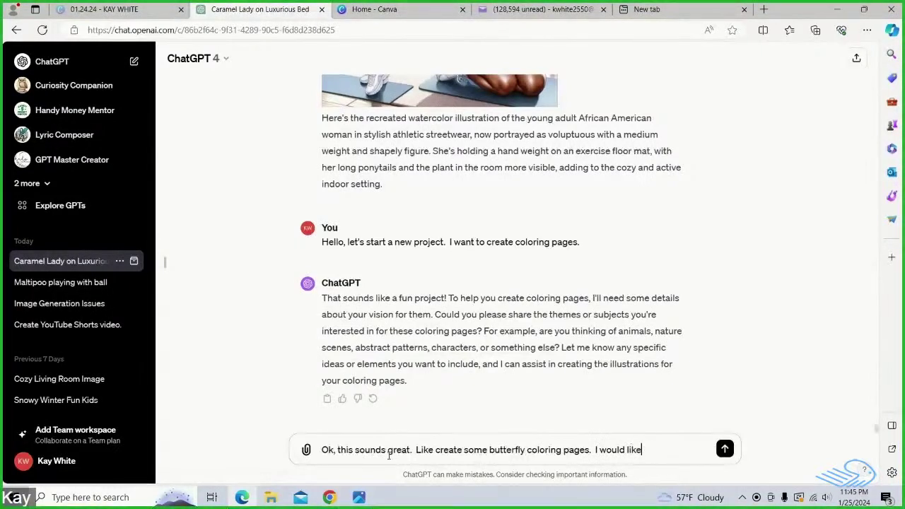
pyautogui.write(' to scen')
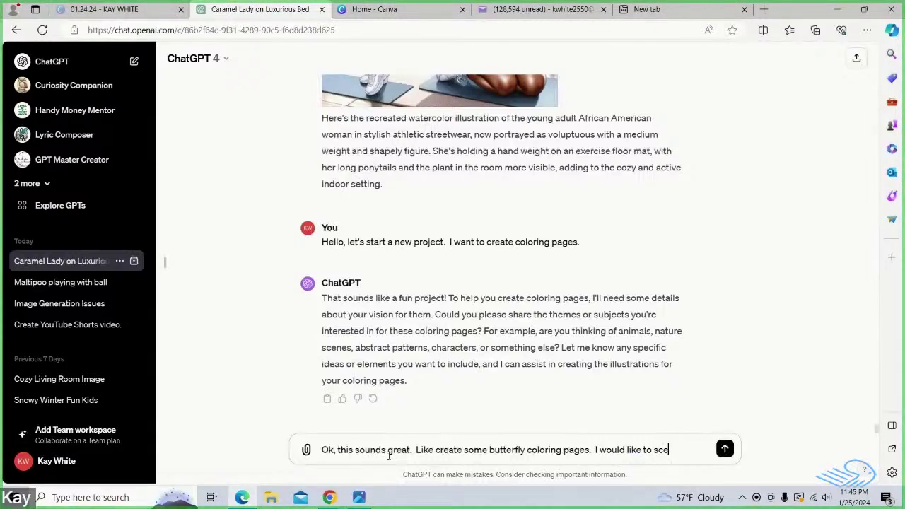
pyautogui.press('BackSpace')
pyautogui.press('BackSpace')
pyautogui.press('BackSpace')
pyautogui.write('ee')
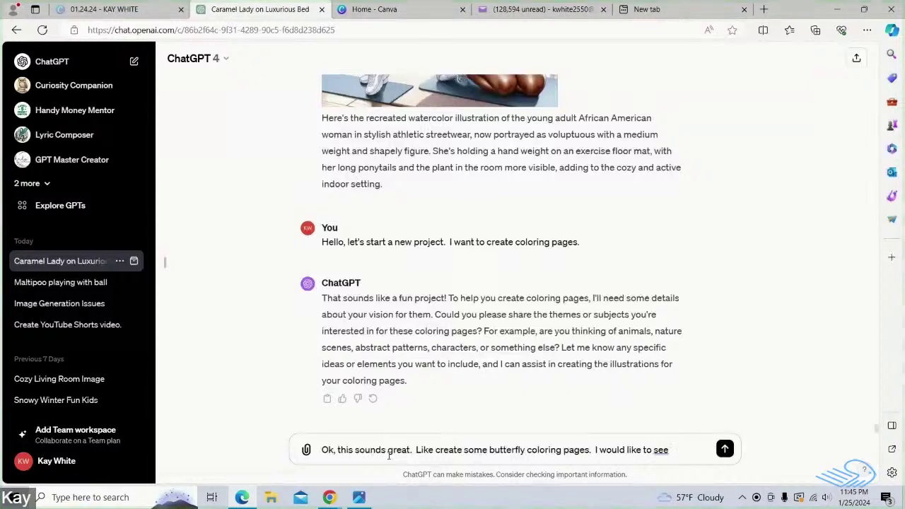
pyautogui.write(' some cute and')
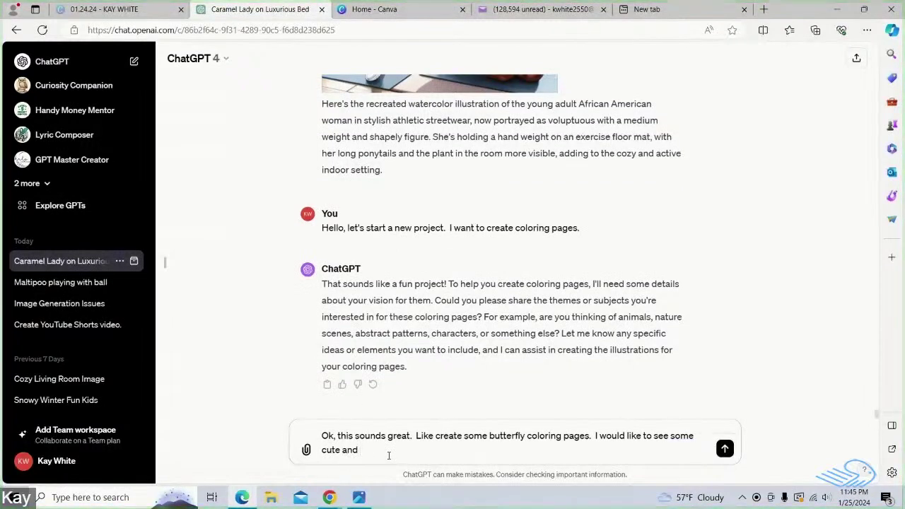
pyautogui.write(' fun scenes')
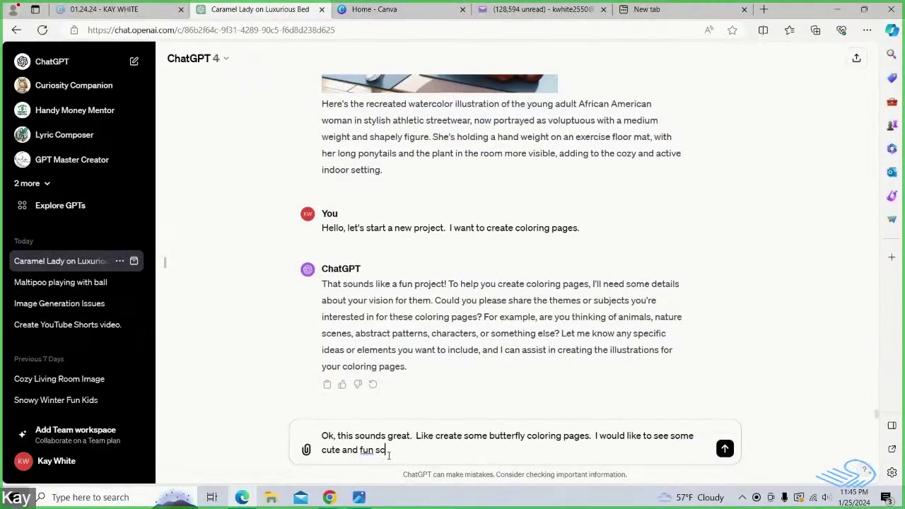
pyautogui.press('BackSpace')
pyautogui.press('BackSpace')
pyautogui.press('BackSpace')
pyautogui.press('BackSpace')
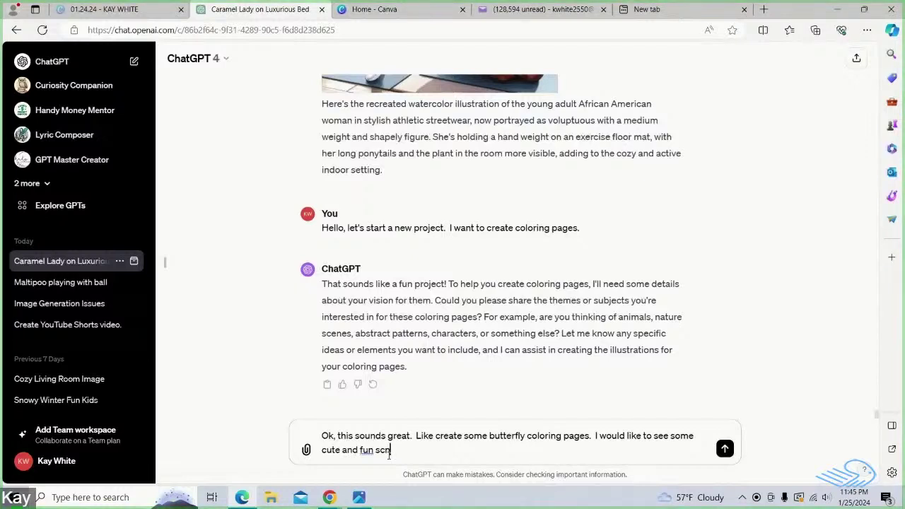
pyautogui.write('enes')
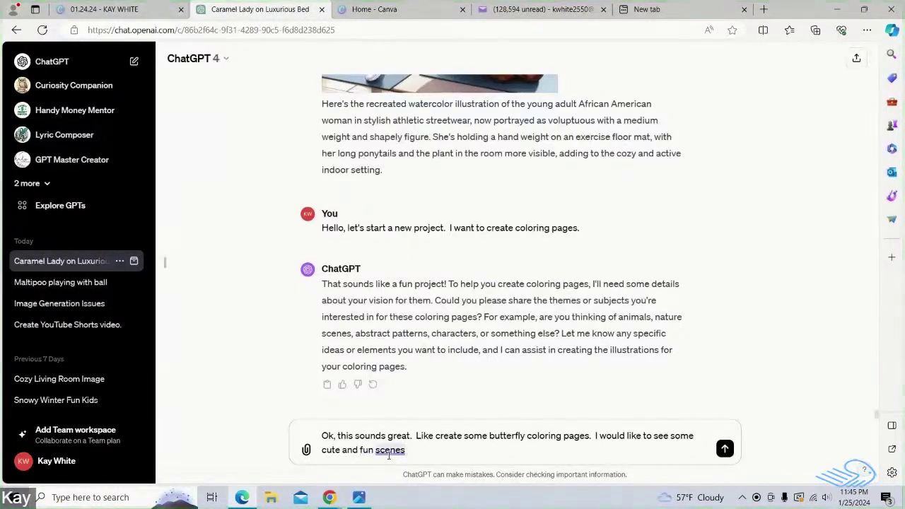
# Continue the unsent reply after "scenes" with "for butterflies to have available to for coloring.".
pyautogui.write(' for')
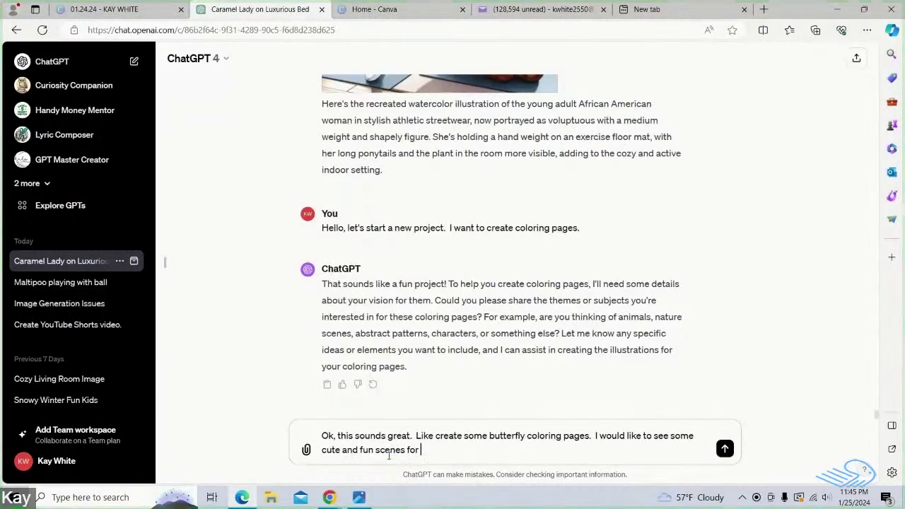
pyautogui.write(' butterflies to')
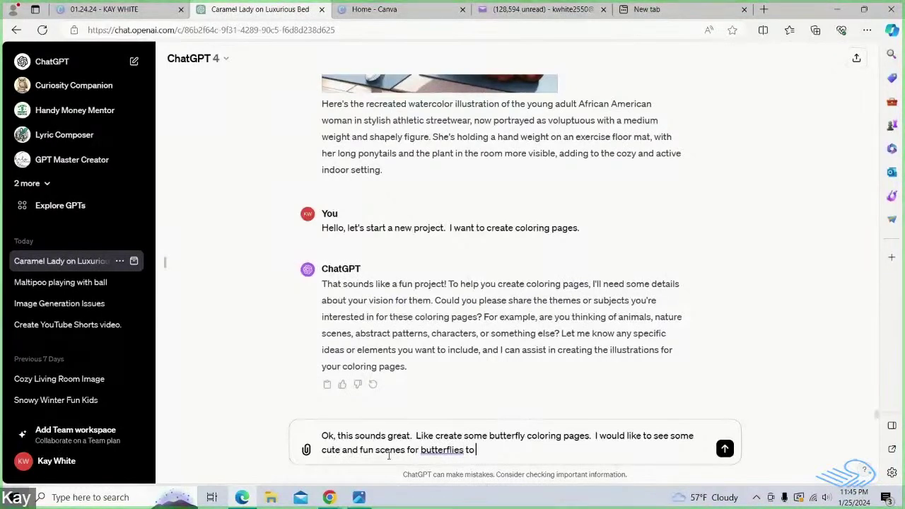
pyautogui.write(' have av')
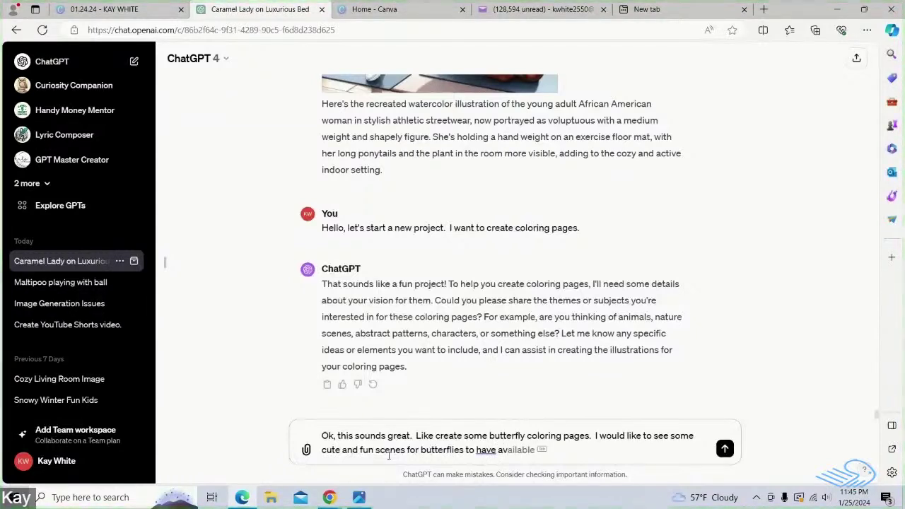
pyautogui.write('ailable to c')
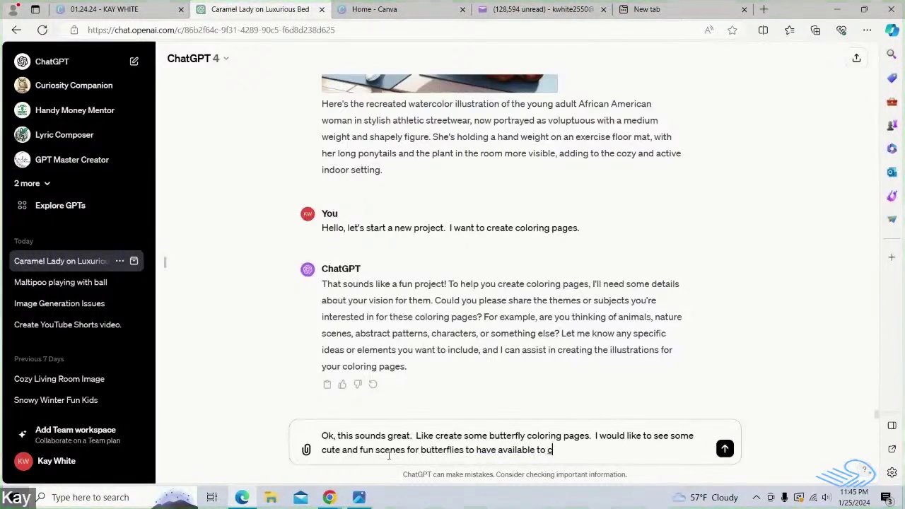
pyautogui.press('BackSpace')
pyautogui.write('for coloring.')
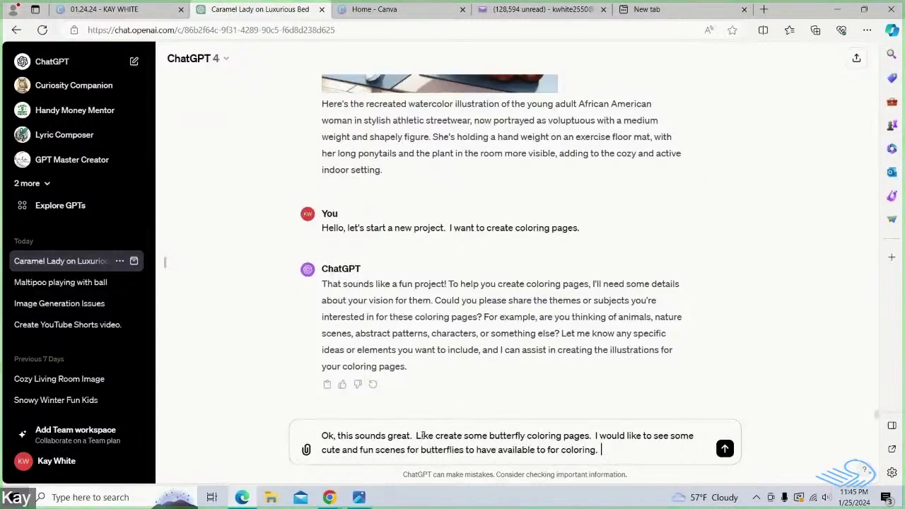
# Replace the mistaken word "Like" with "Let's" before "create some butterfly coloring pages" in the unsent reply.
pyautogui.click(428, 435)
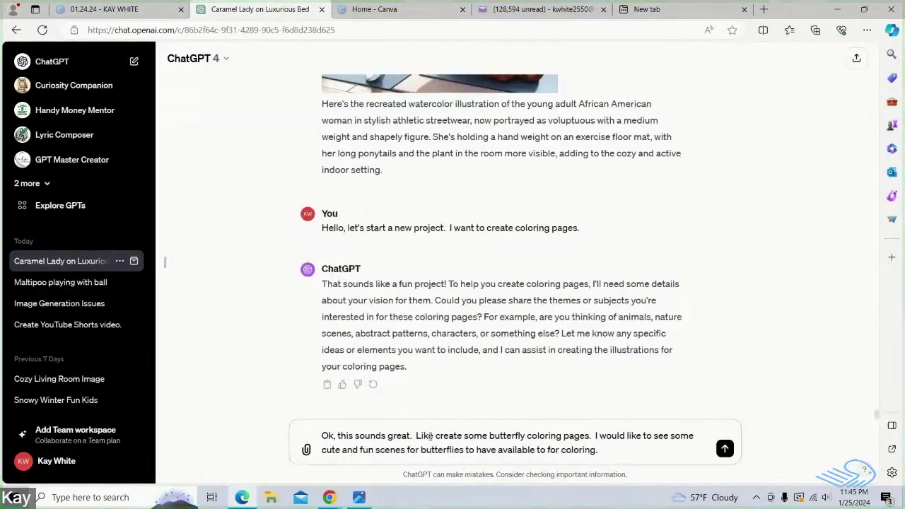
pyautogui.press('BackSpace')
pyautogui.press('BackSpace')
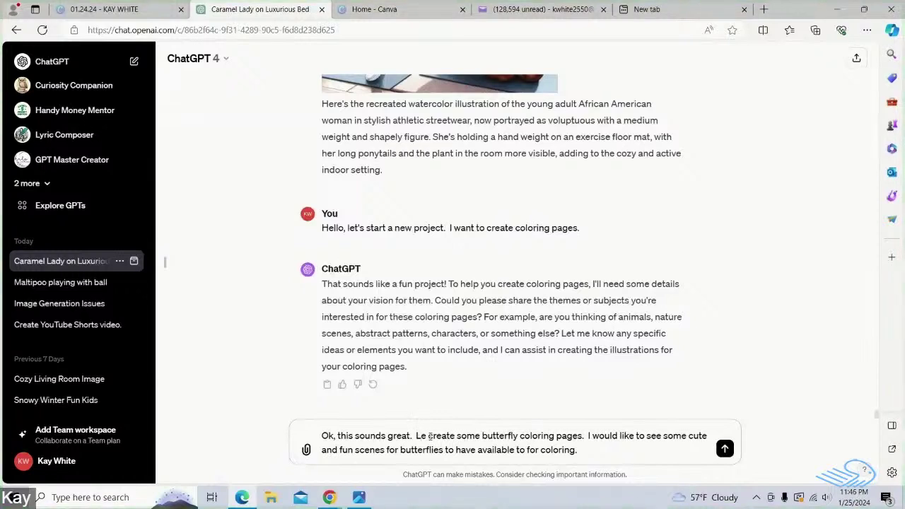
pyautogui.write("t's")
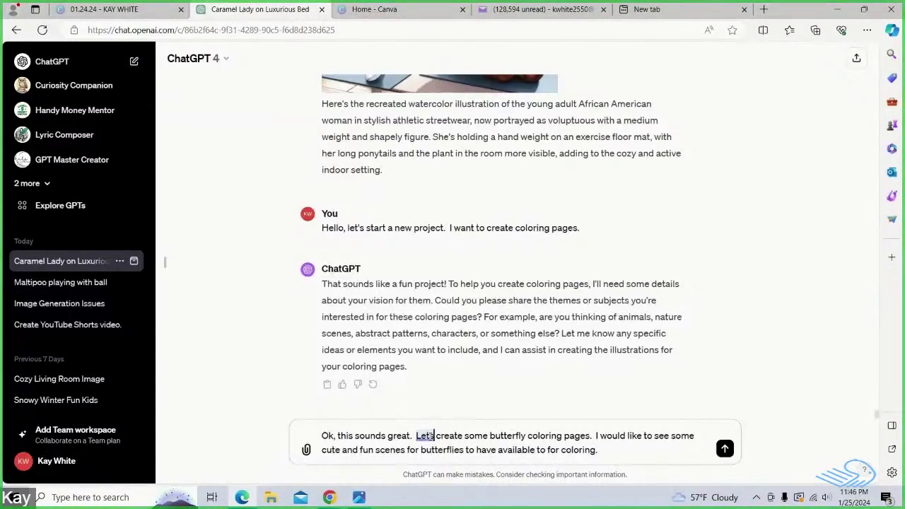
pyautogui.press('BackSpace')
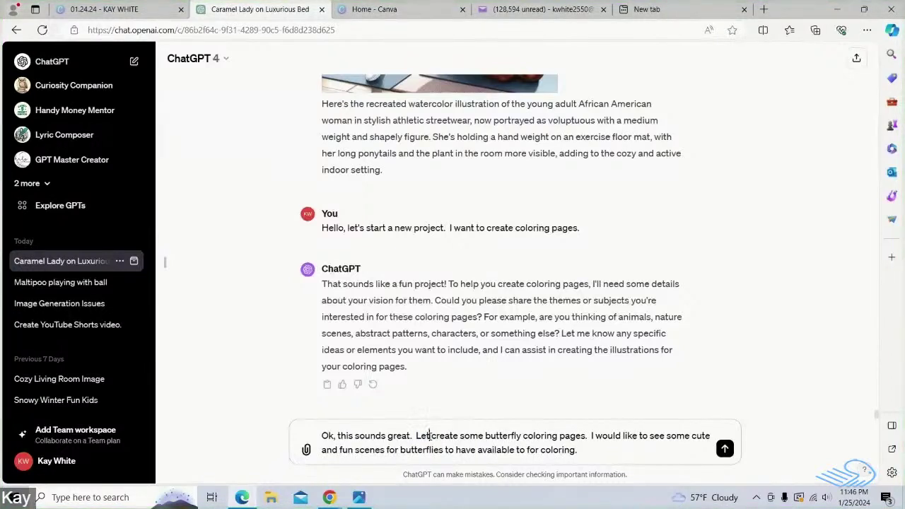
pyautogui.write("'s")
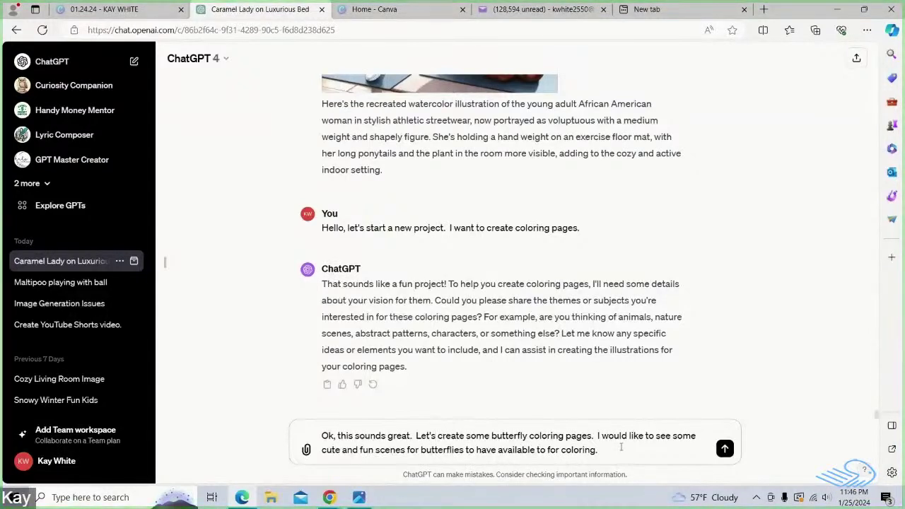
# Remove the extra "to" before "for coloring" and send the butterfly coloring pages request.
pyautogui.click(546, 450)
pyautogui.press('BackSpace')
pyautogui.press('BackSpace')
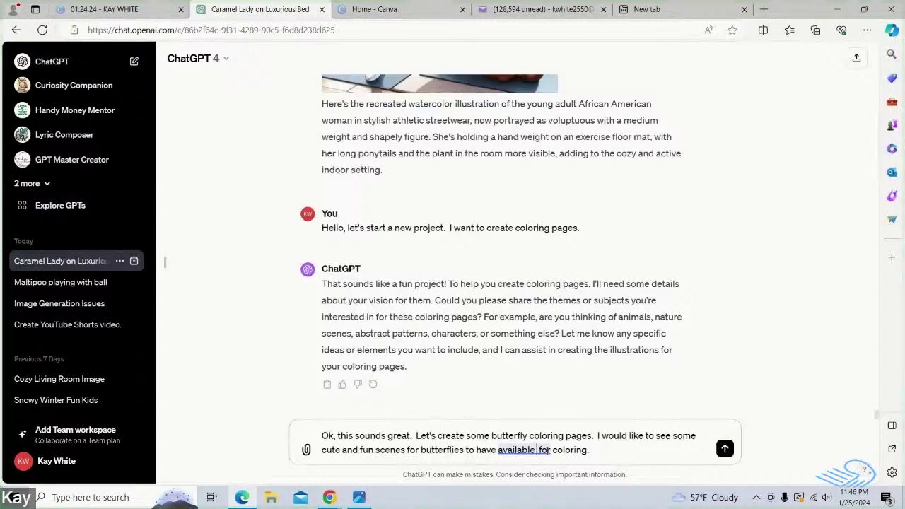
pyautogui.press('BackSpace')
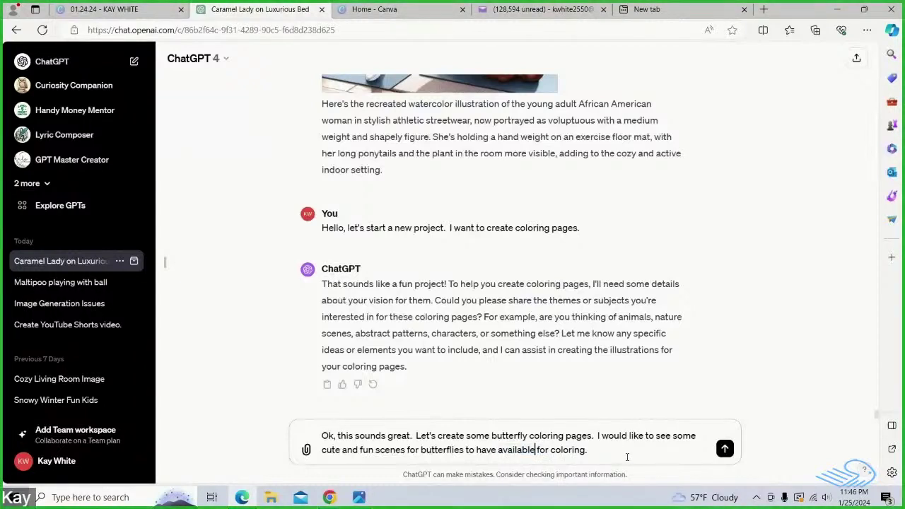
pyautogui.click(724, 451)
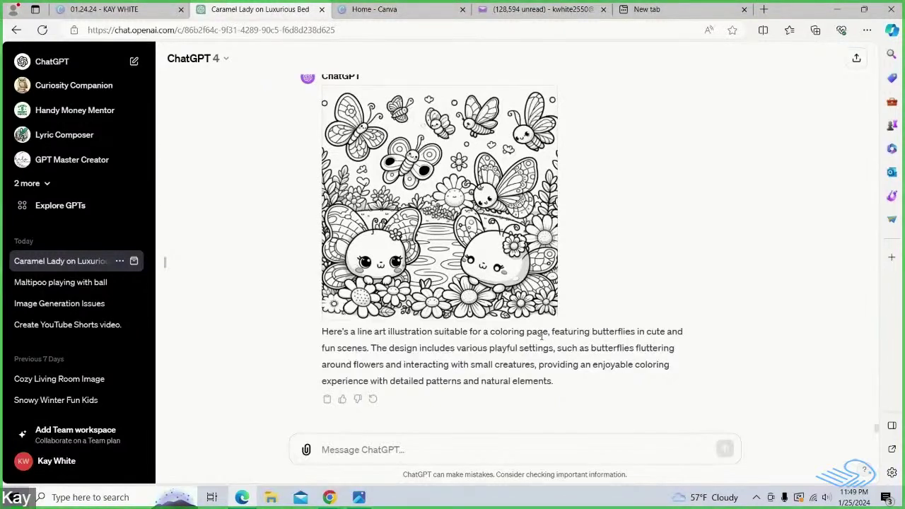
pyautogui.click(424, 449)
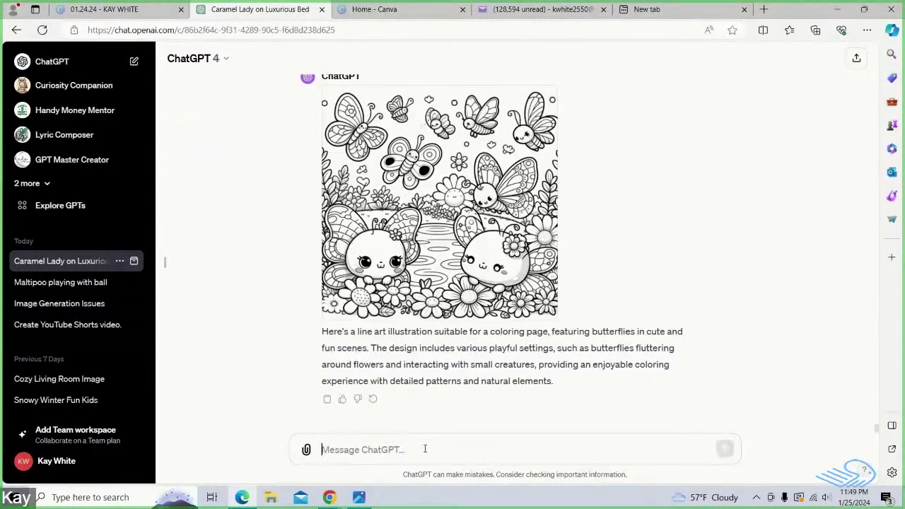
pyautogui.click(425, 449)
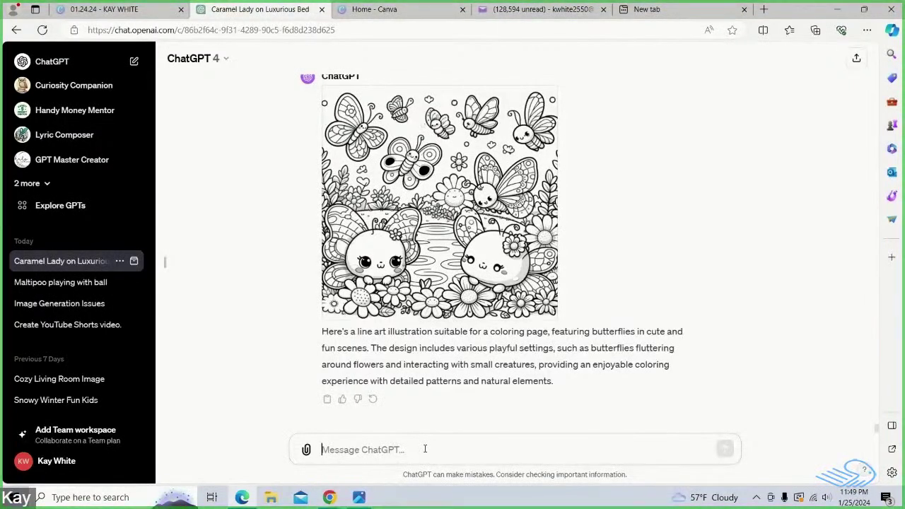
pyautogui.write('Ask')
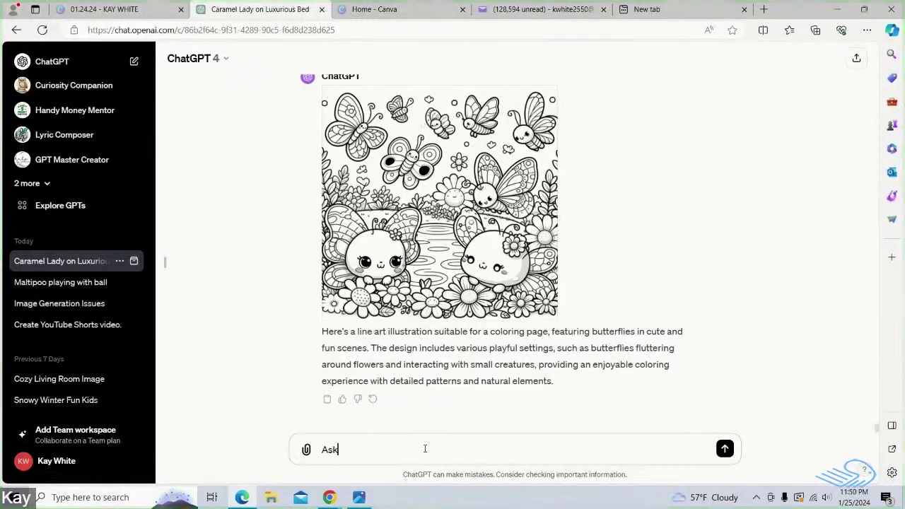
pyautogui.press('BackSpace')
pyautogui.press('BackSpace')
pyautogui.press('BackSpace')
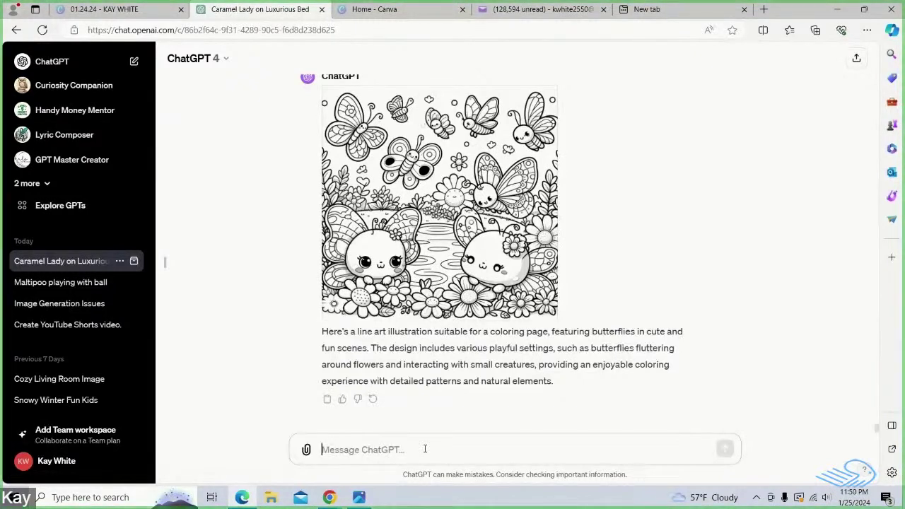
# Begin a follow-up message to ChatGPT with "Can you create 5 complimentary".
pyautogui.write('C')
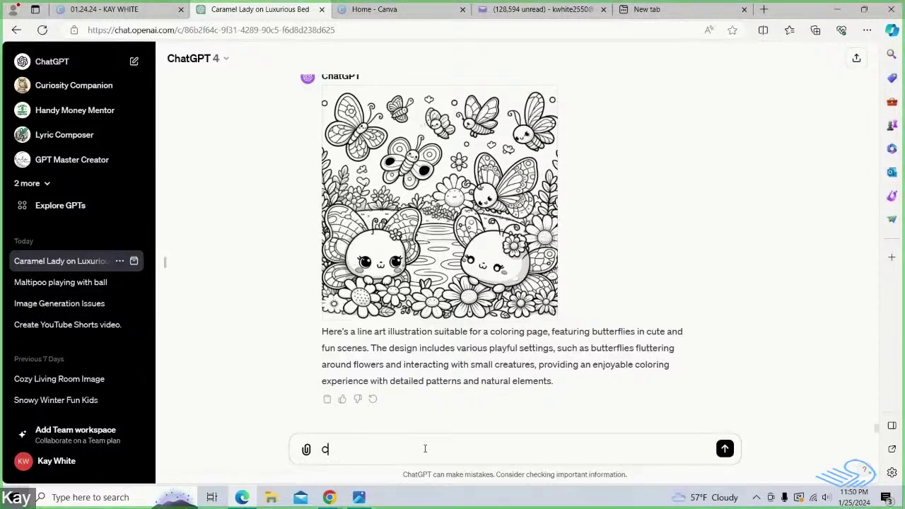
pyautogui.write('an you ')
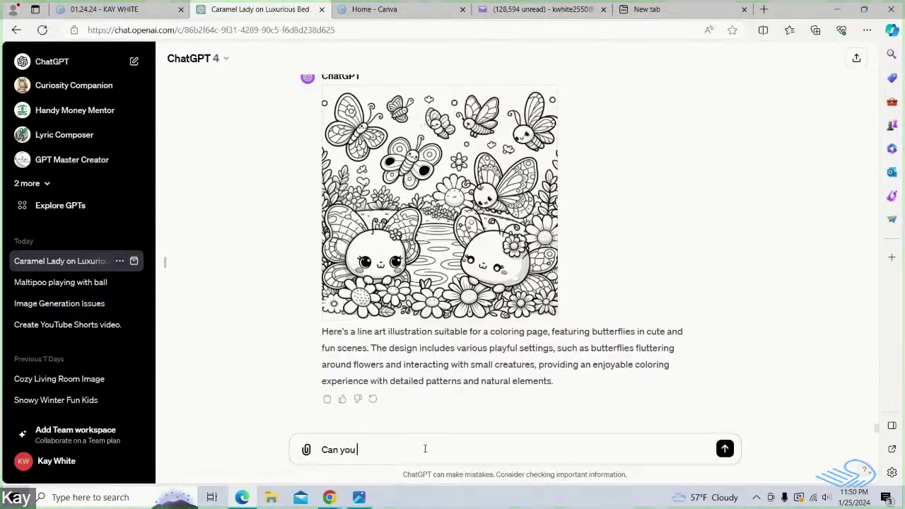
pyautogui.write('create')
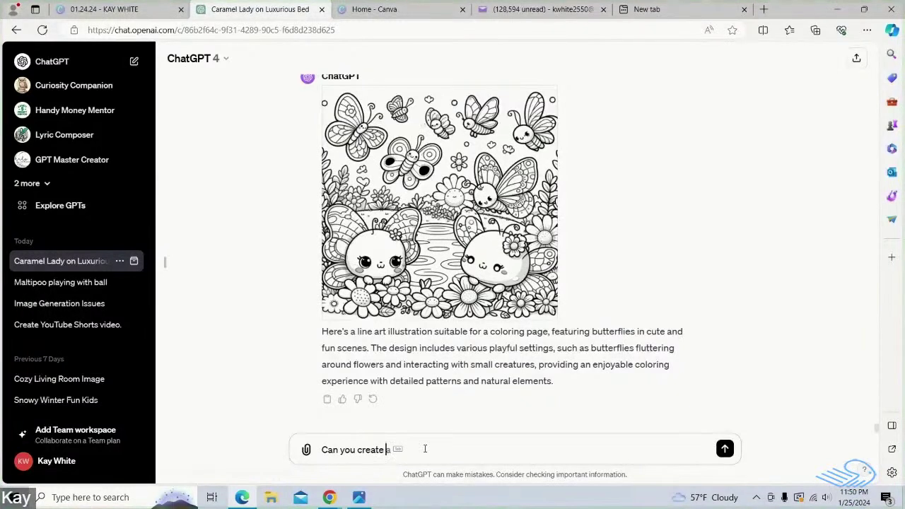
pyautogui.write(' a')
pyautogui.press('BackSpace')
pyautogui.write('5')
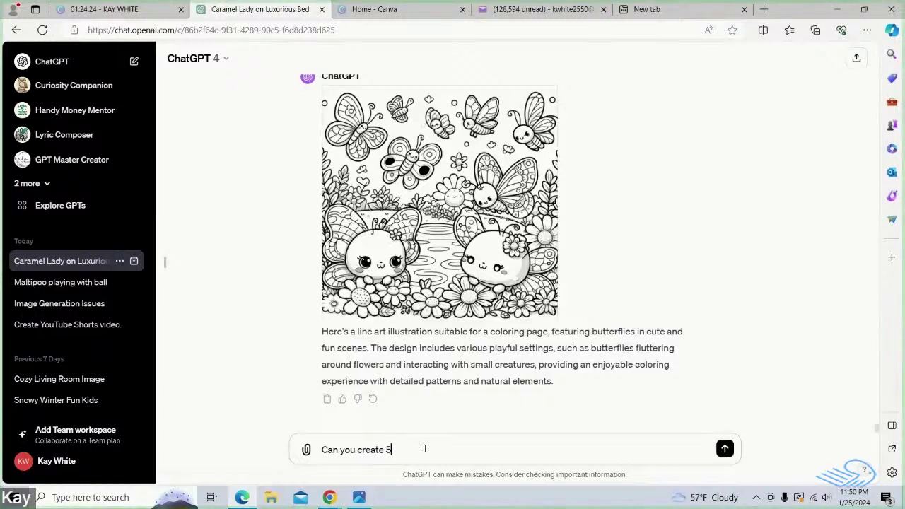
pyautogui.write(' com')
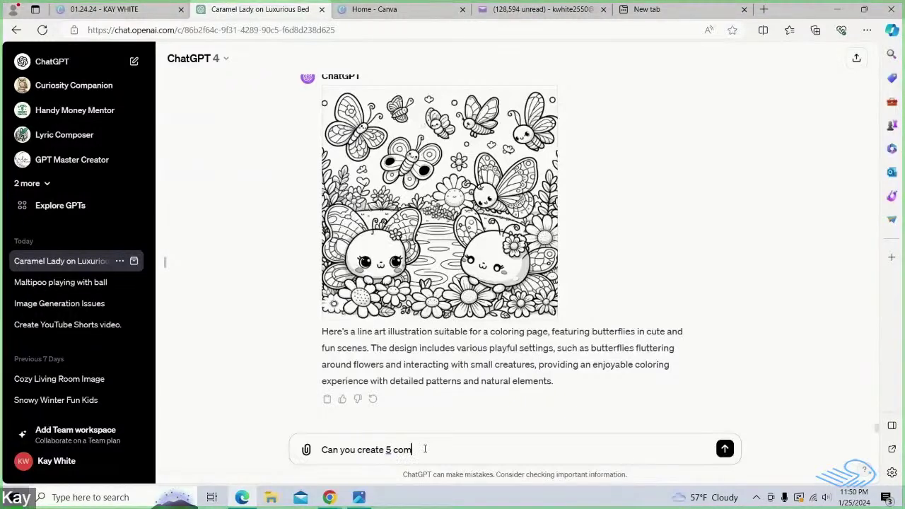
pyautogui.write('plimentr')
pyautogui.press('BackSpace')
pyautogui.write('ary')
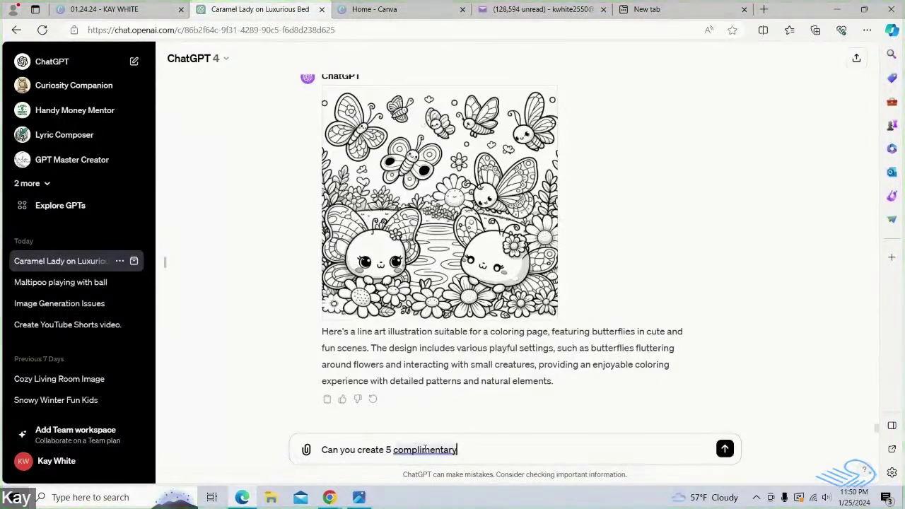
# Complete the follow-up request with "images for this initial image?" and send it.
pyautogui.write(' images')
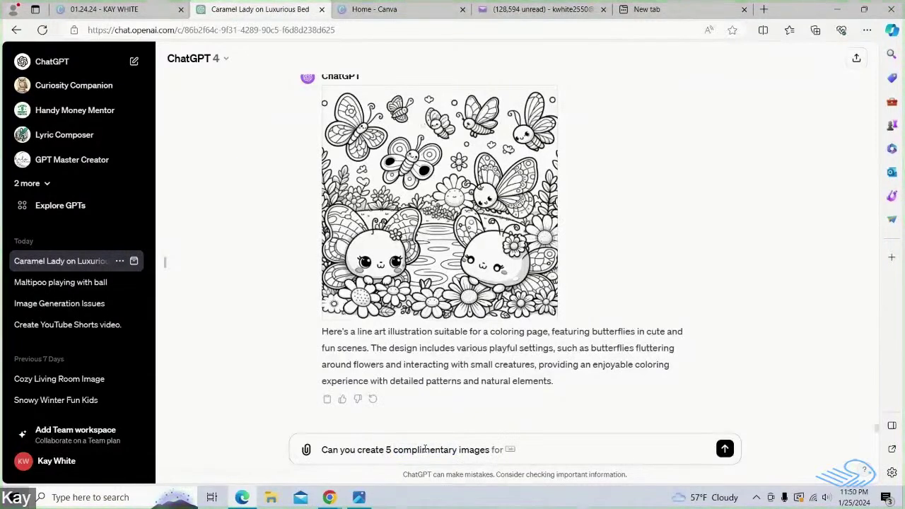
pyautogui.write('for this i')
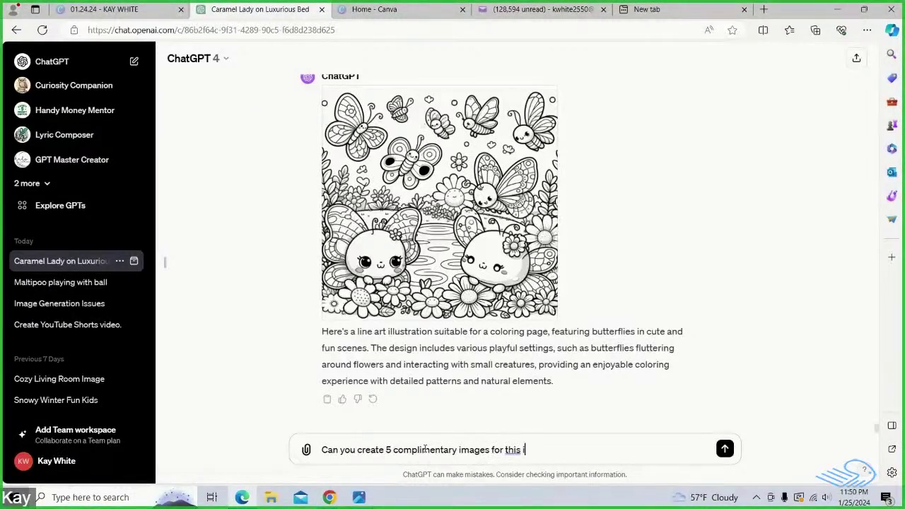
pyautogui.write('ni')
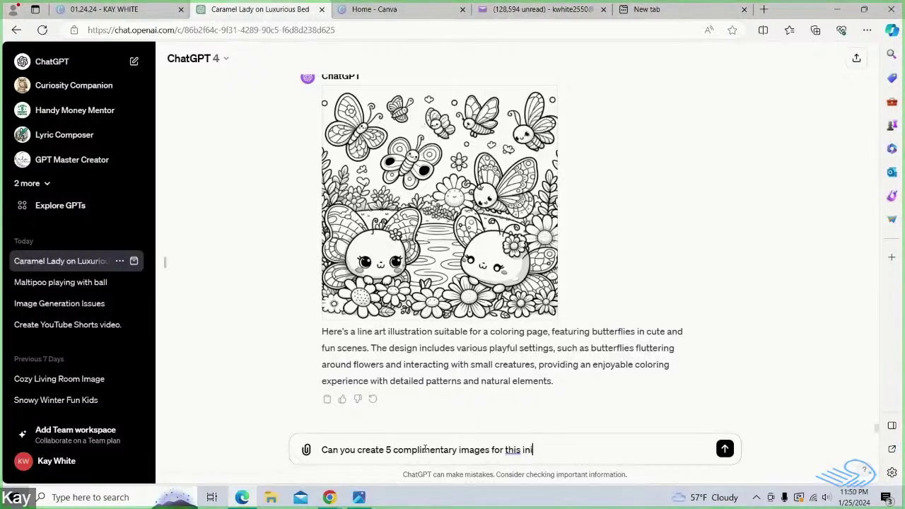
pyautogui.write('tial ima')
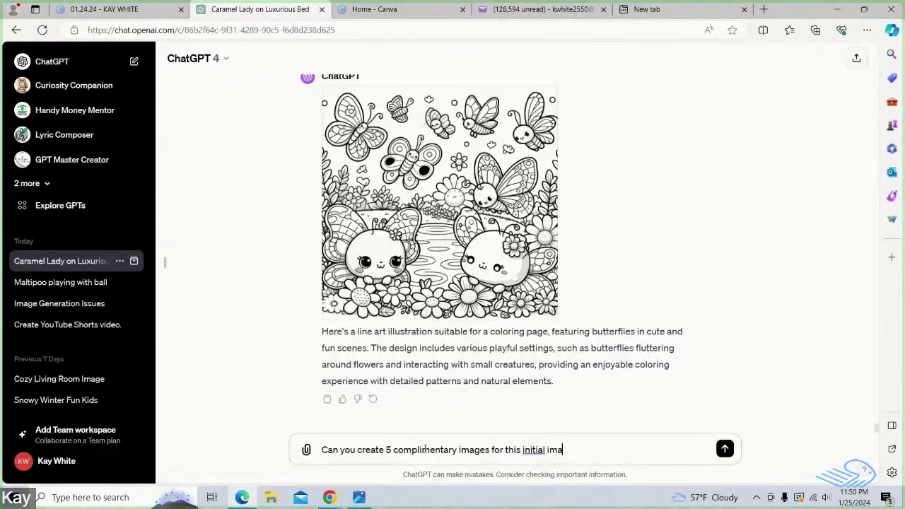
pyautogui.write('ge?')
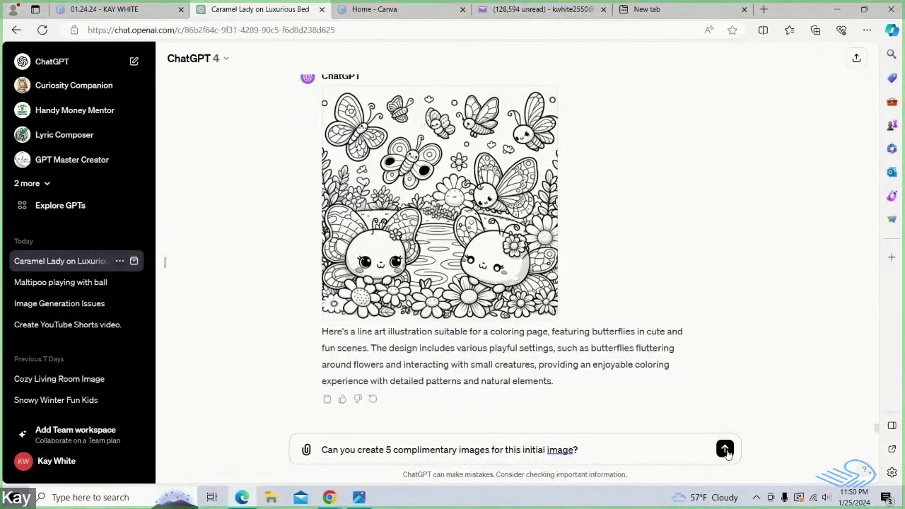
pyautogui.click(725, 451)
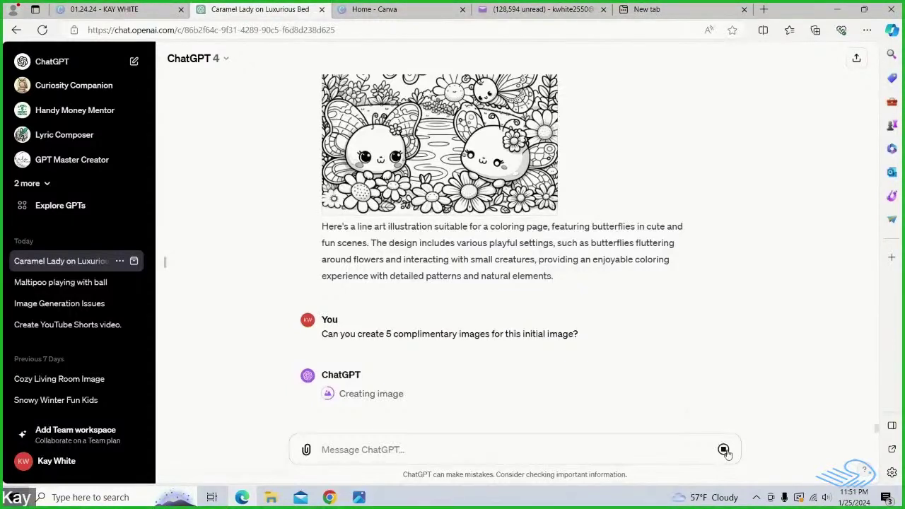
# Begin a reply about the five butterfly illustrations with "These are cute, however, please".
pyautogui.click(723, 450)
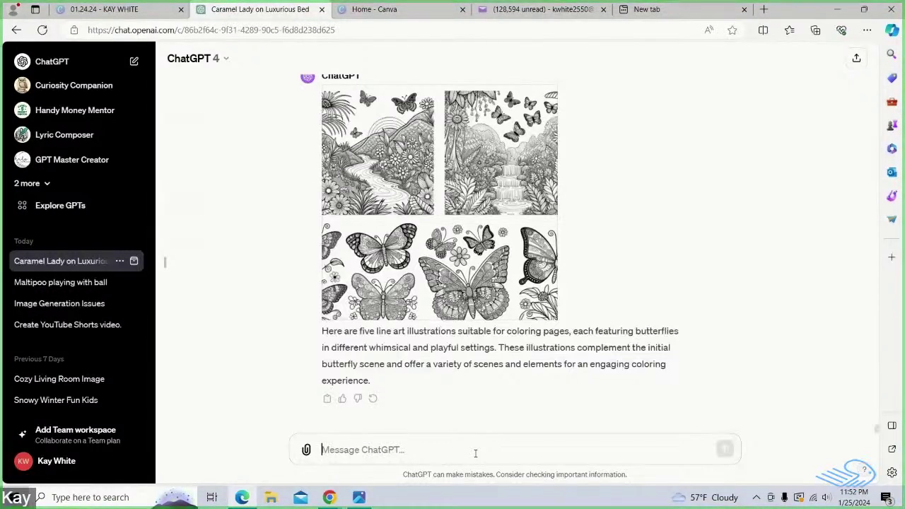
pyautogui.write('These')
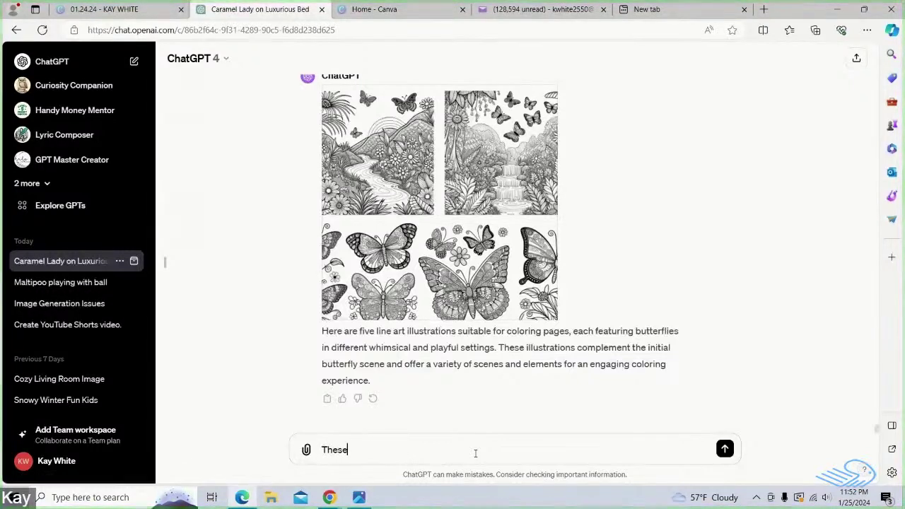
pyautogui.write(' are cut ')
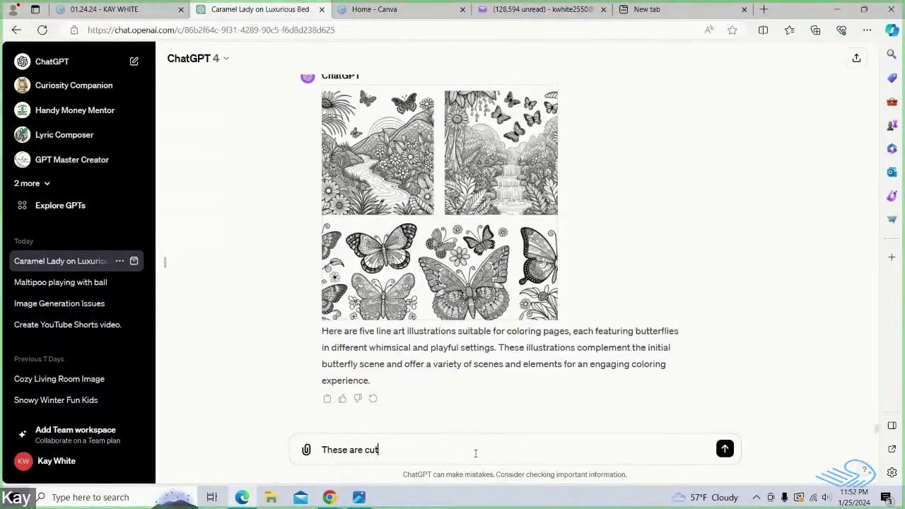
pyautogui.write('e')
pyautogui.press('BackSpace')
pyautogui.press('BackSpace')
pyautogui.write('te, ho')
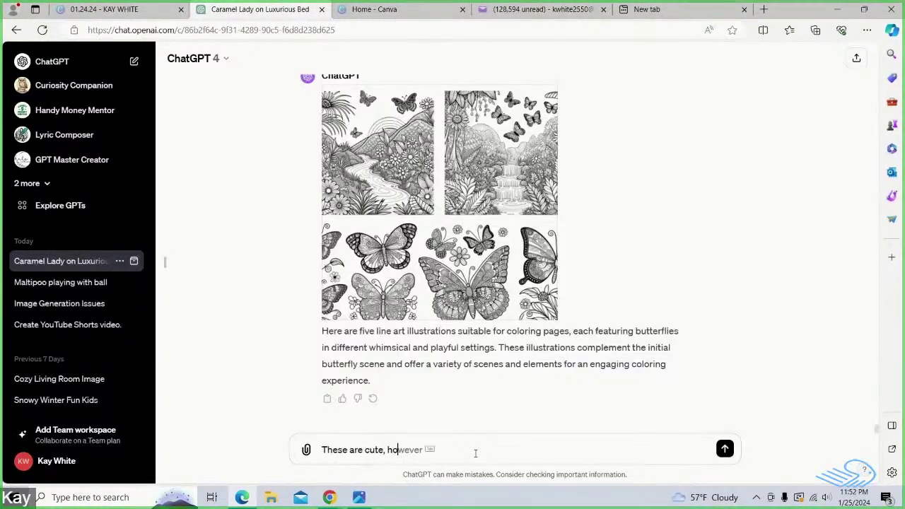
pyautogui.write('wever')
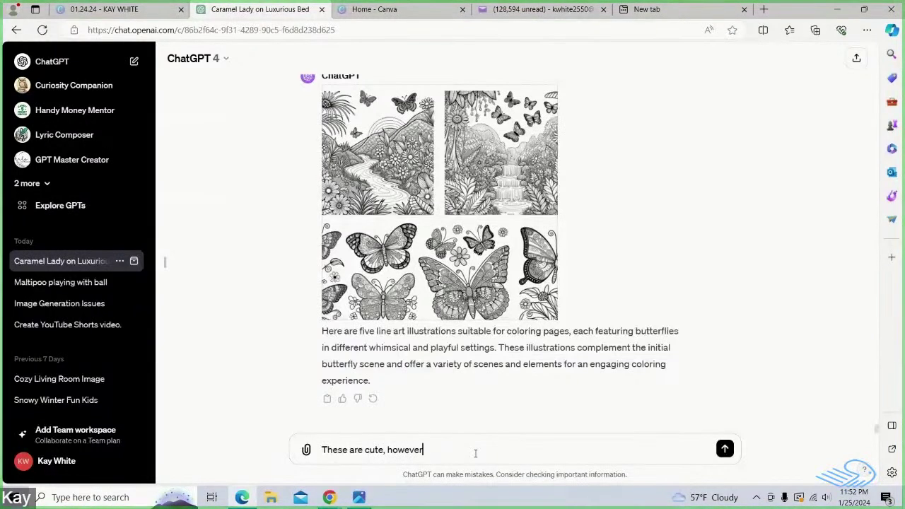
pyautogui.write(', please ')
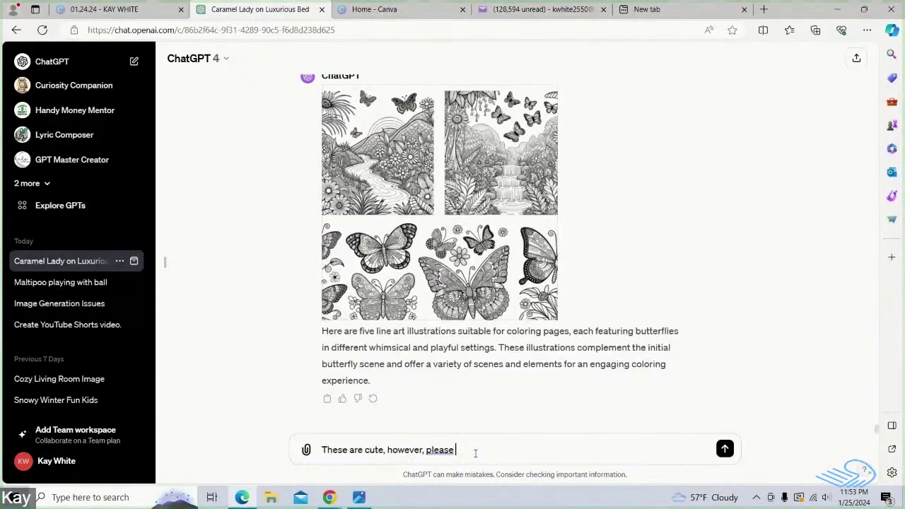
# Continue the unsent reply with "provide individual images", correcting the spelling of "individual".
pyautogui.write('provid')
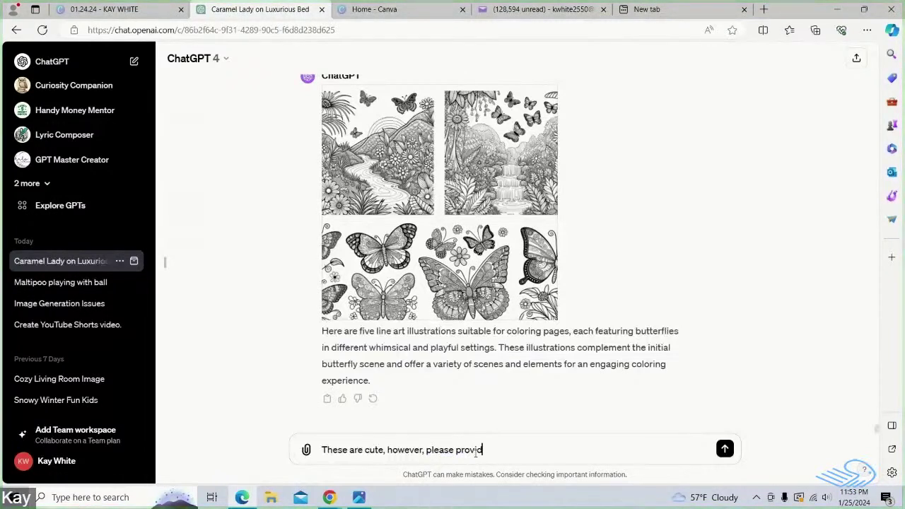
pyautogui.write('e individual')
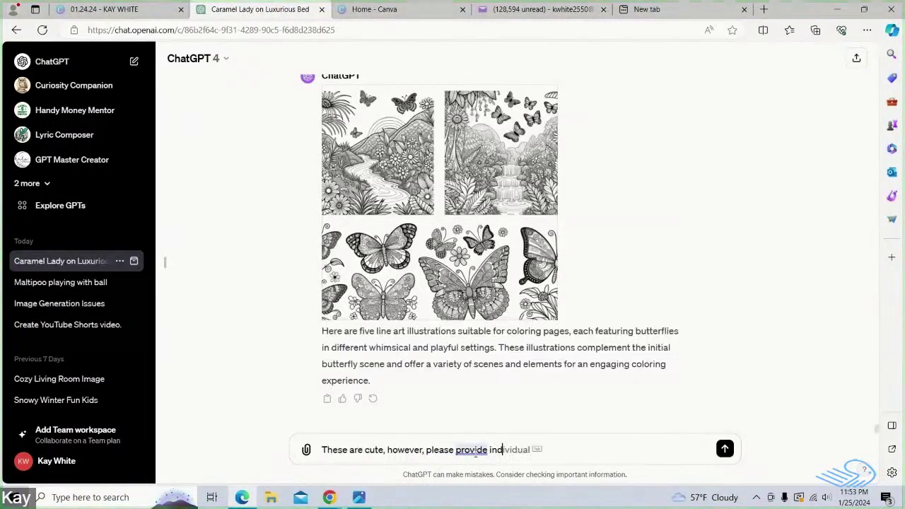
pyautogui.press('BackSpace')
pyautogui.press('BackSpace')
pyautogui.press('BackSpace')
pyautogui.press('BackSpace')
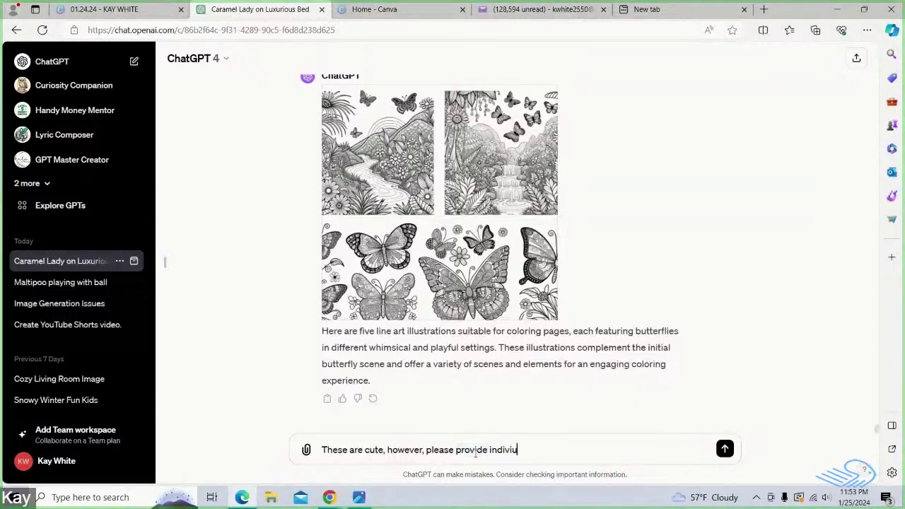
pyautogui.write('dua')
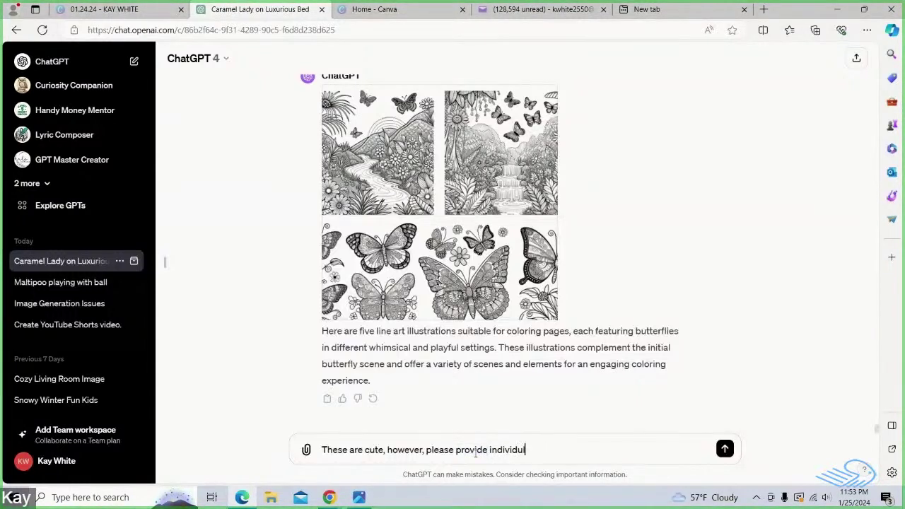
pyautogui.write('l i')
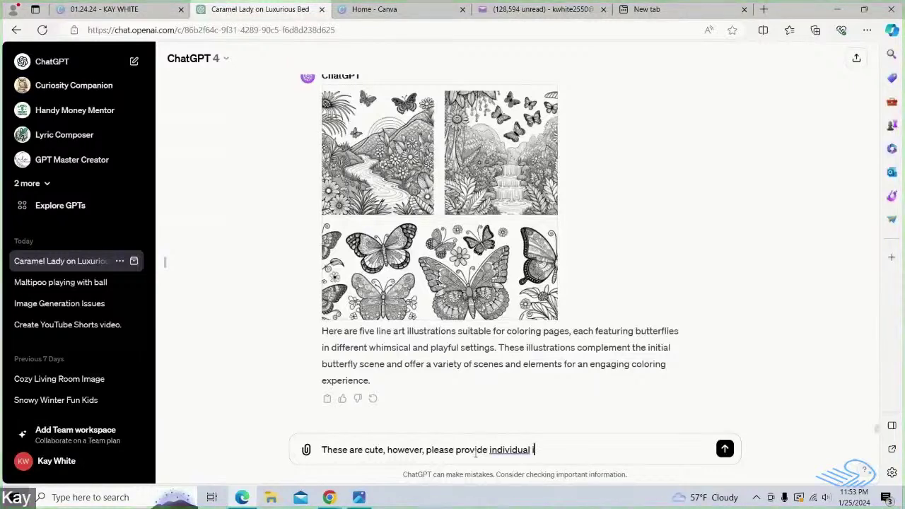
pyautogui.write('mages')
# Extend the request for individual images with "by rendering one at a time".
pyautogui.write('by')
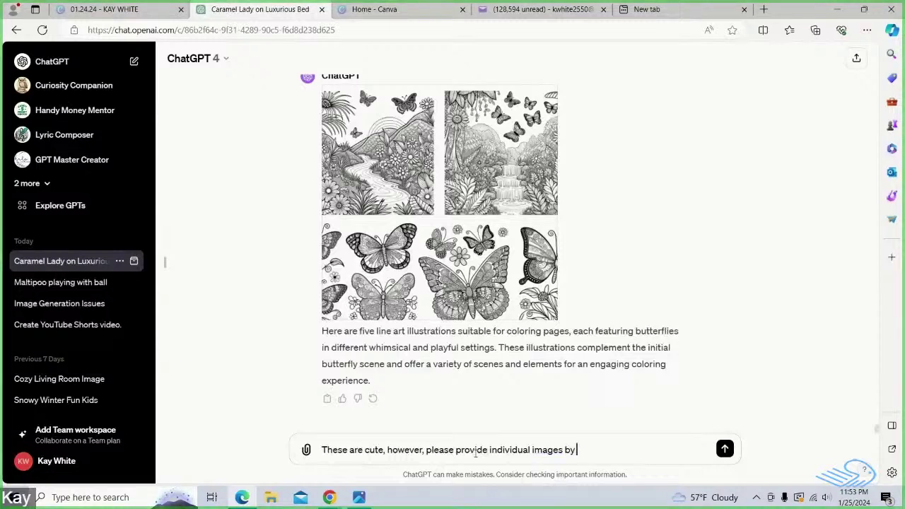
pyautogui.write(' g')
pyautogui.press('BackSpace')
pyautogui.write('rene')
pyautogui.press('BackSpace')
pyautogui.press('BackSpace')
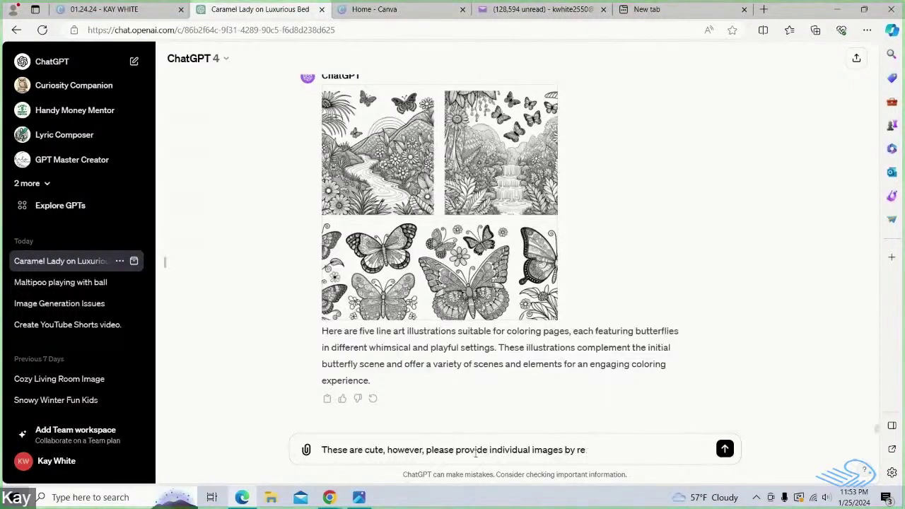
pyautogui.write('ndering one at a time')
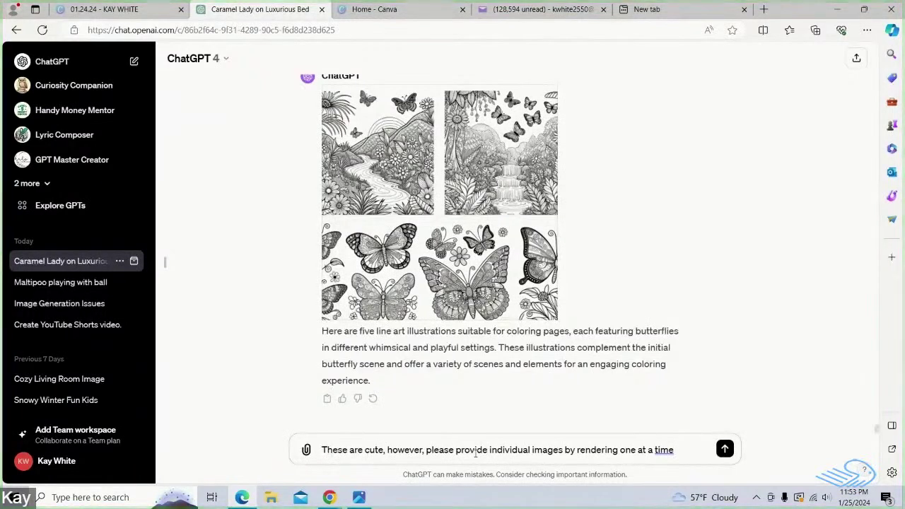
# Finish the reply with ". Also, please remove any shading within the coloring image. Thanks." and send it.
pyautogui.write('.  Also, please')
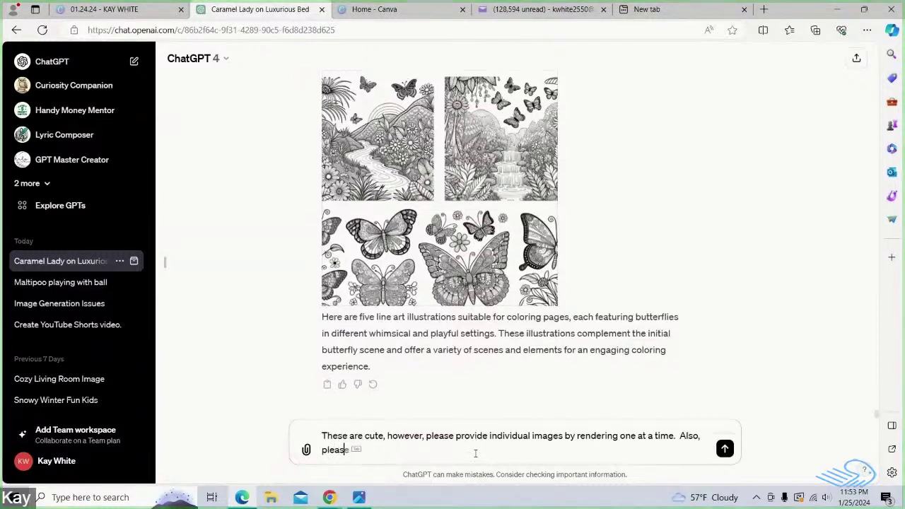
pyautogui.write(' re')
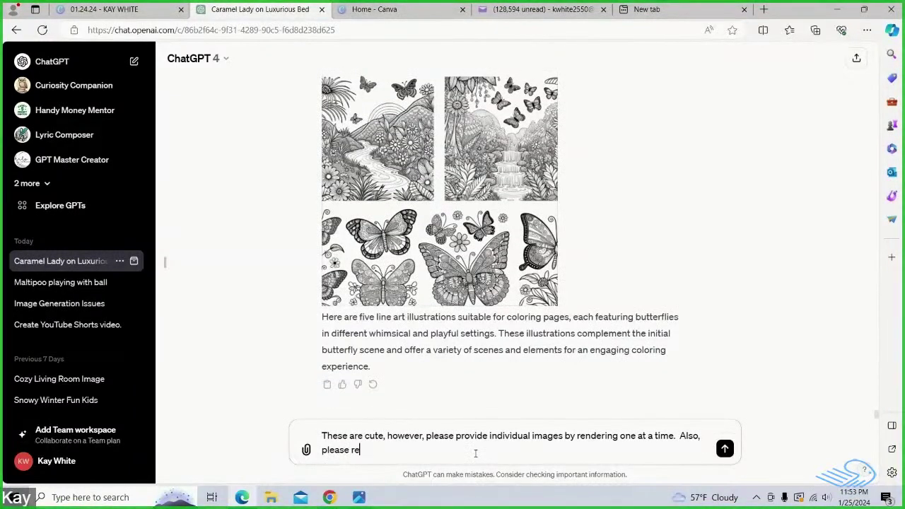
pyautogui.write('move')
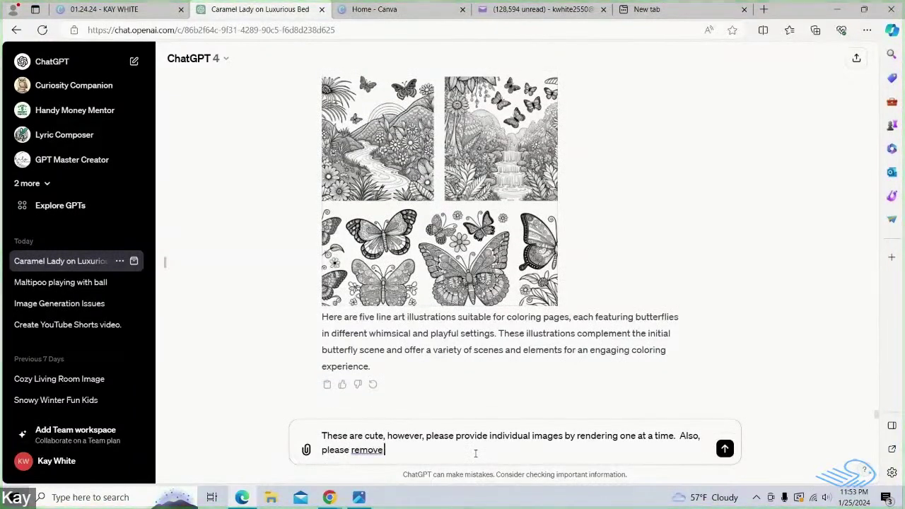
pyautogui.write(' any')
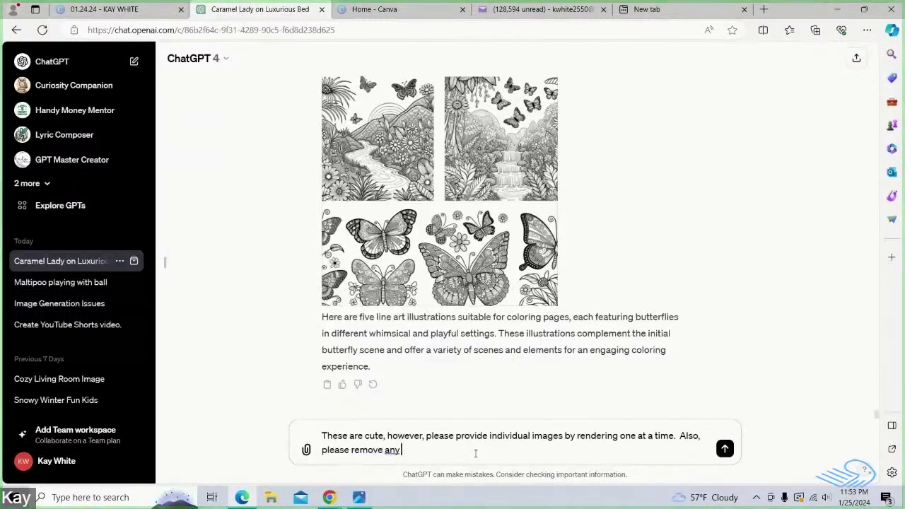
pyautogui.write(' shading ')
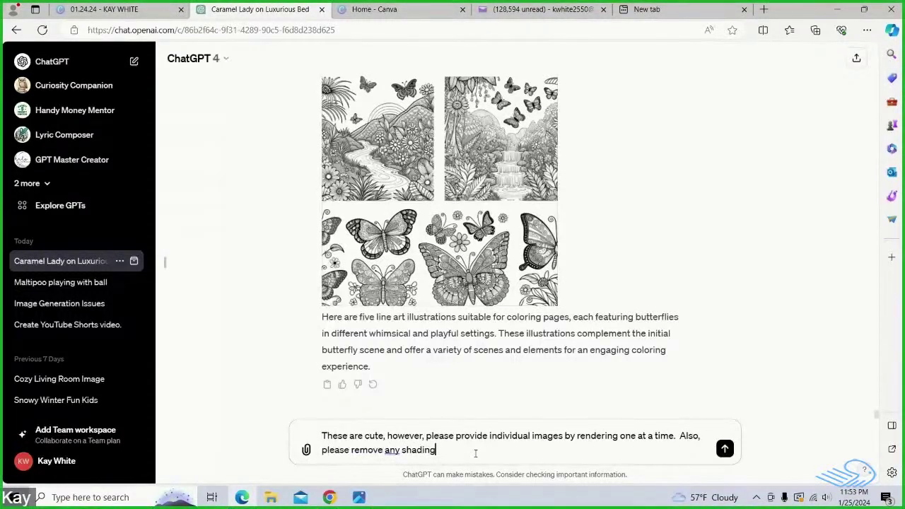
pyautogui.write('within')
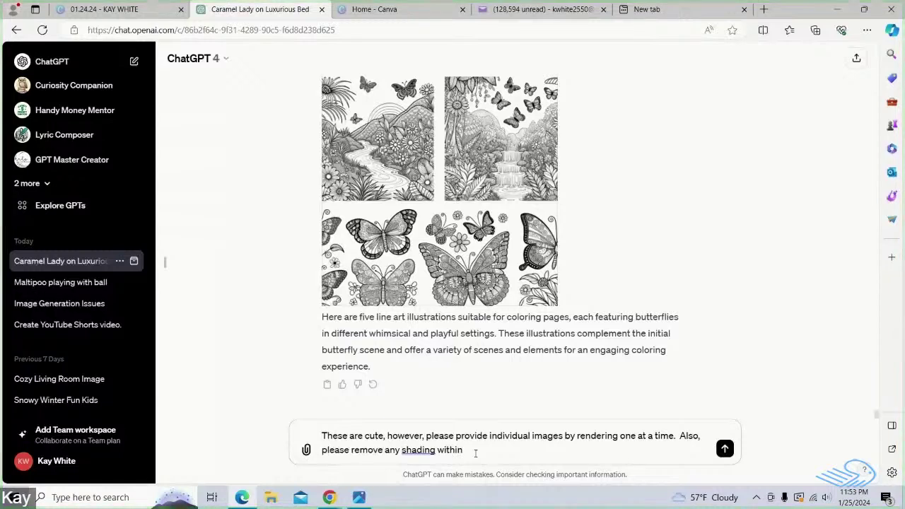
pyautogui.write(' the coloring image.  ')
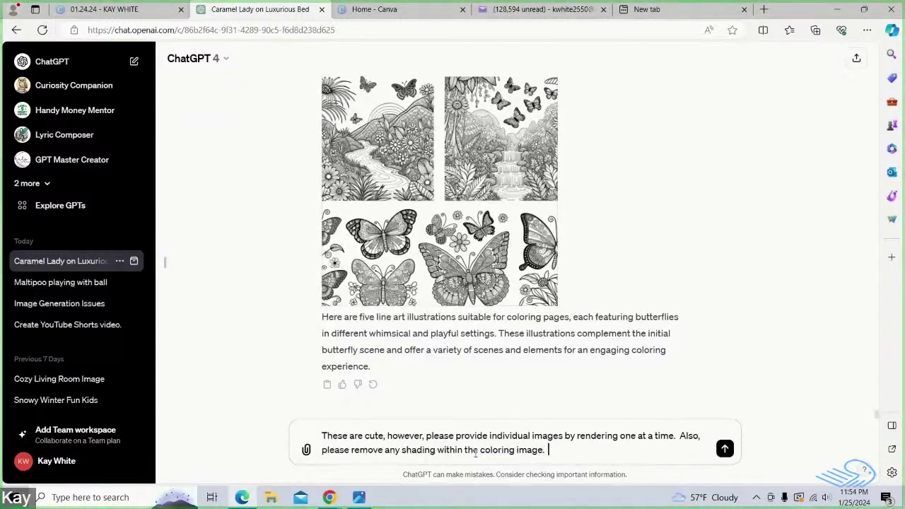
pyautogui.write('Thanks.')
pyautogui.click(724, 450)
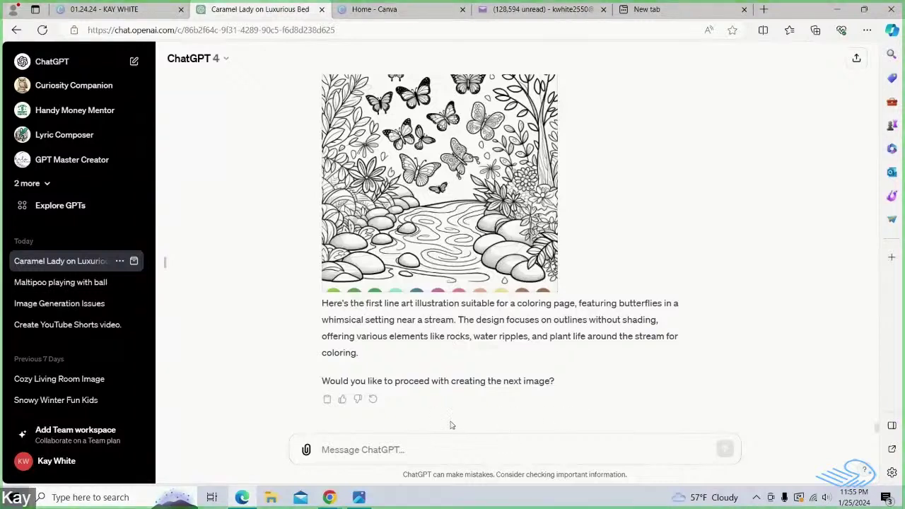
# Start a reply about the butterfly stream image with "This is cute, however, please".
pyautogui.click(381, 445)
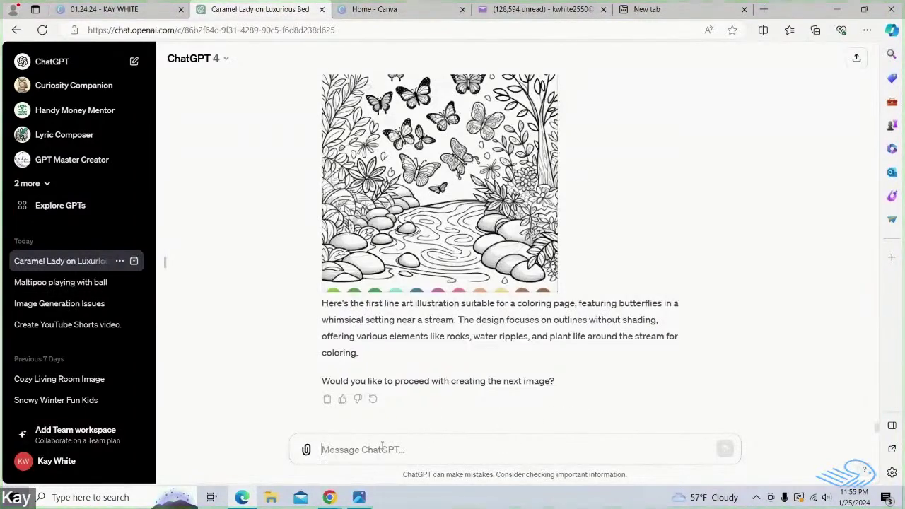
pyautogui.write('This is ')
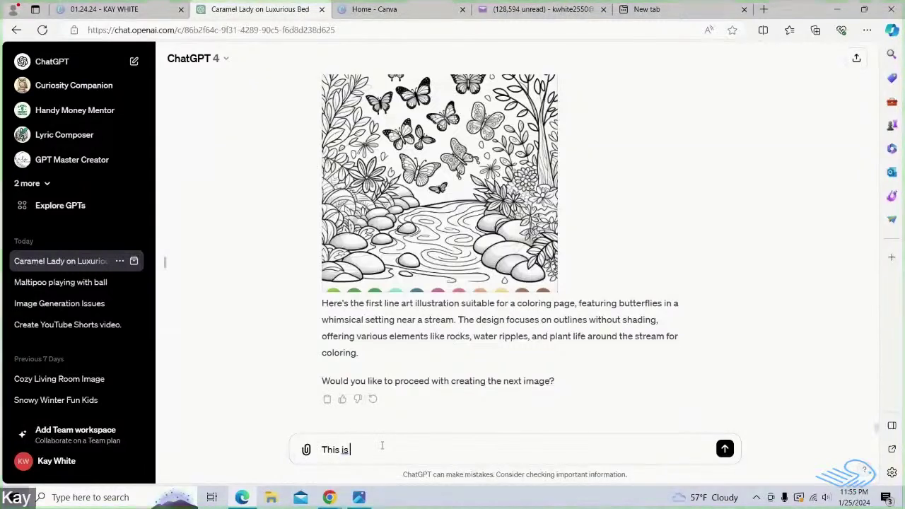
pyautogui.write('cute')
pyautogui.write(', howev')
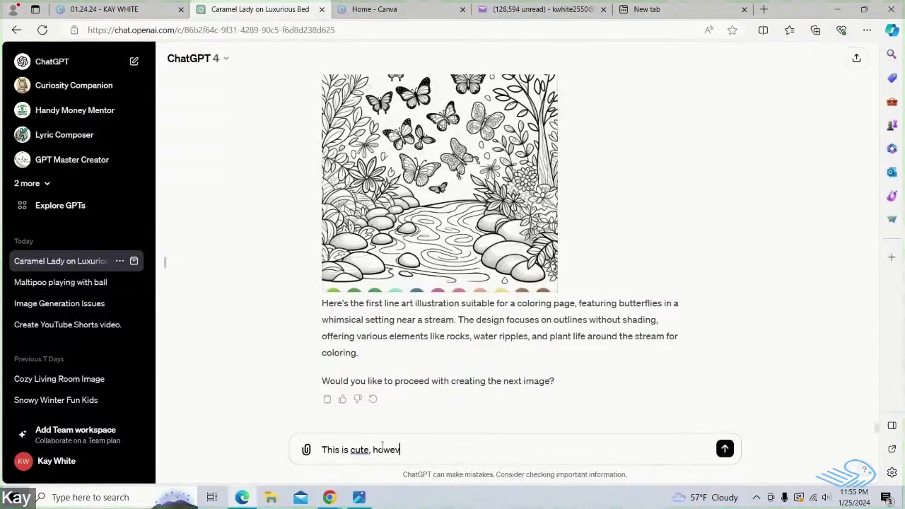
pyautogui.write('er')
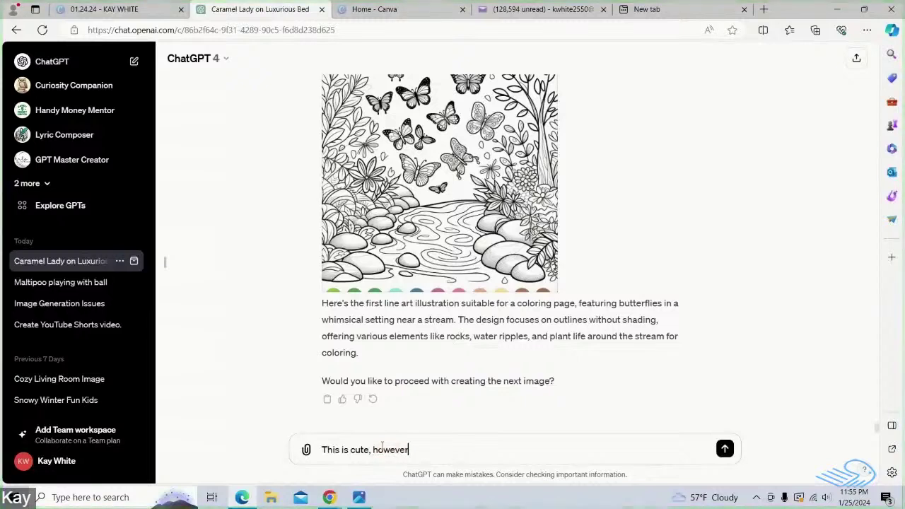
pyautogui.write(', please')
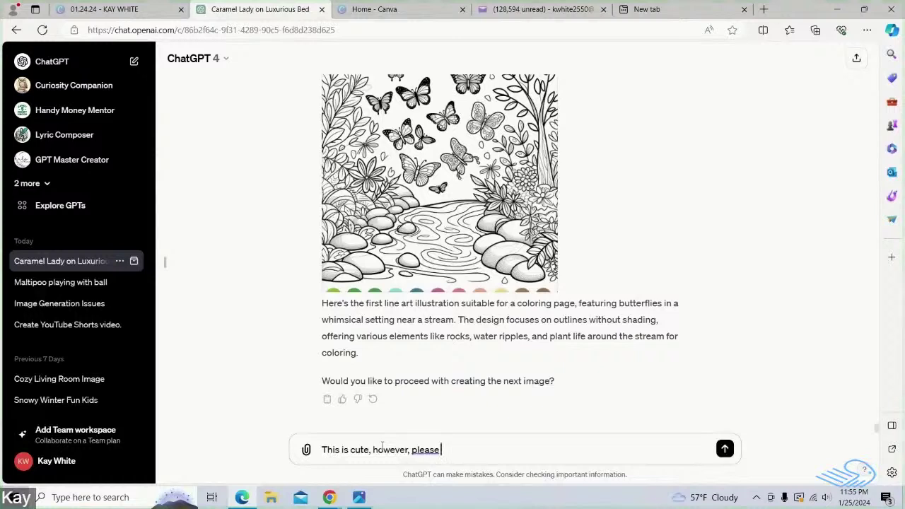
# Continue the reply about the stream image with "add details within the image of".
pyautogui.write('add')
pyautogui.write('deta')
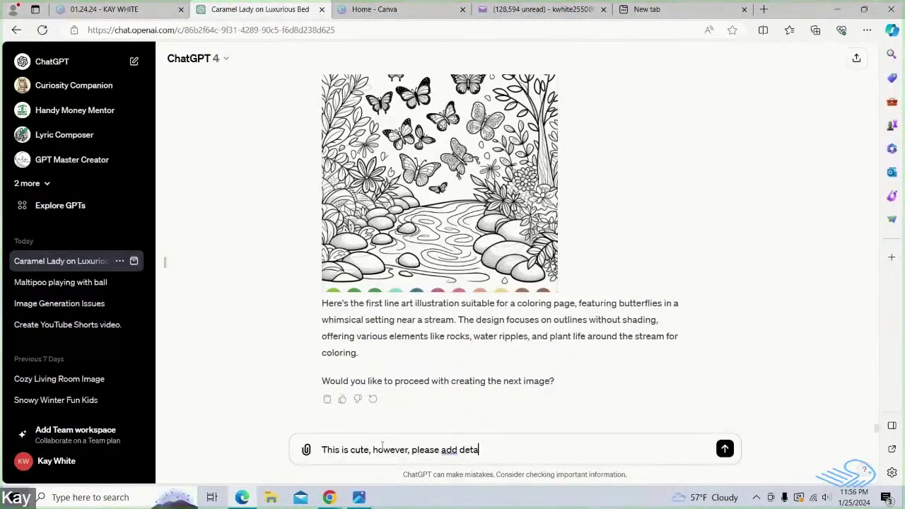
pyautogui.write('ils wit')
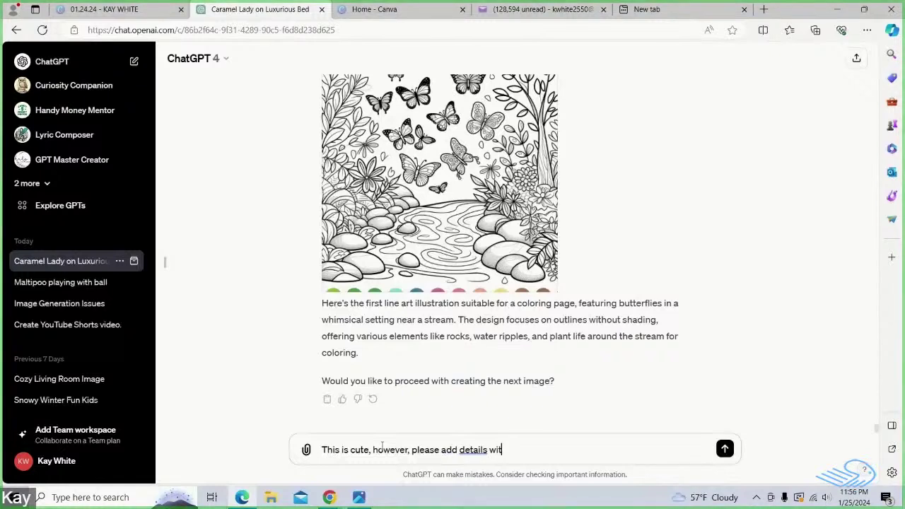
pyautogui.write('hin the ')
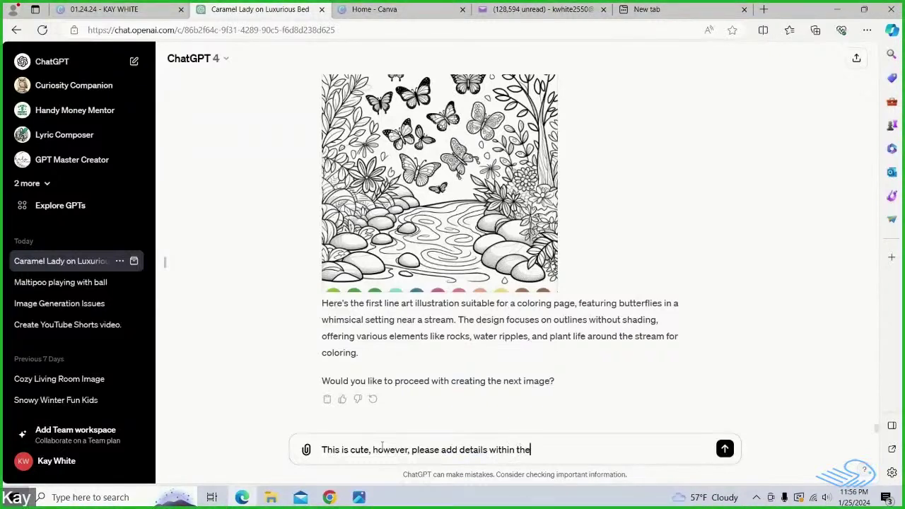
pyautogui.write('image of')
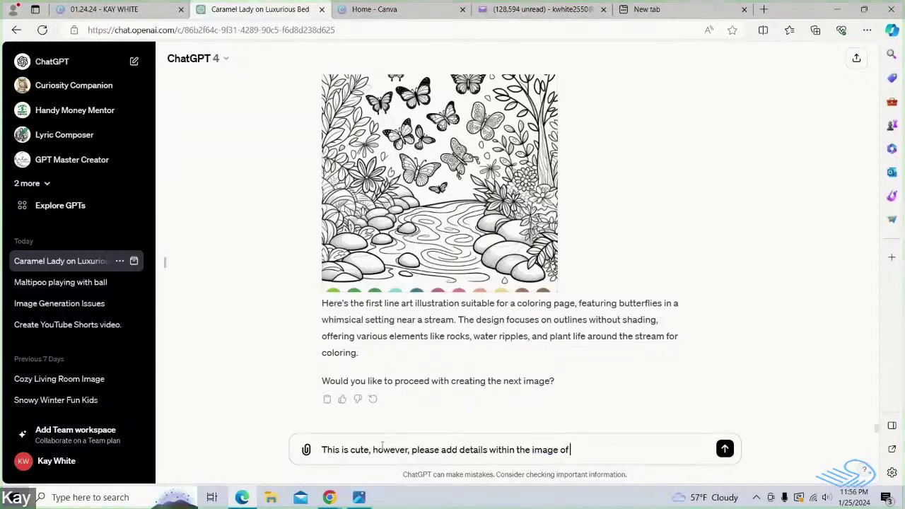
# Extend the reply about the stream image with "some size so the specific items can be colored with ease.".
pyautogui.write(' some of the')
pyautogui.write(' size s')
pyautogui.write('o ')
pyautogui.write('the ')
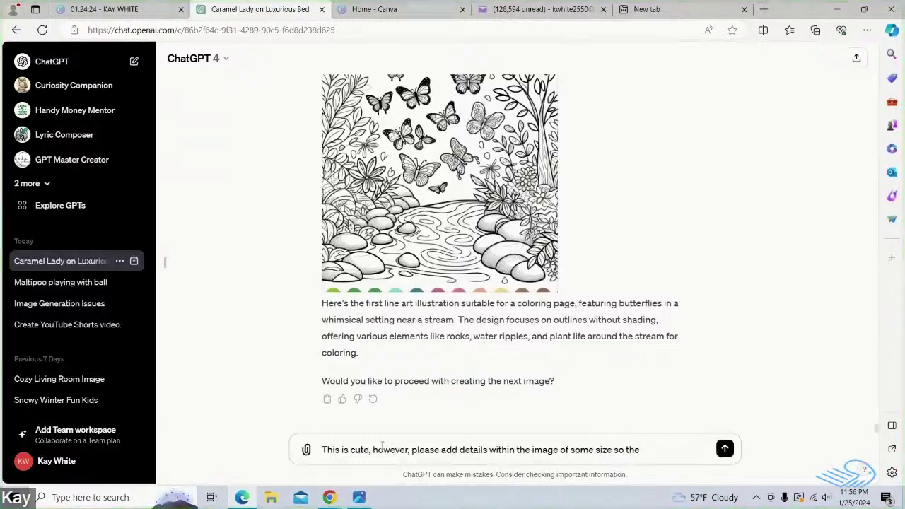
pyautogui.write('information')
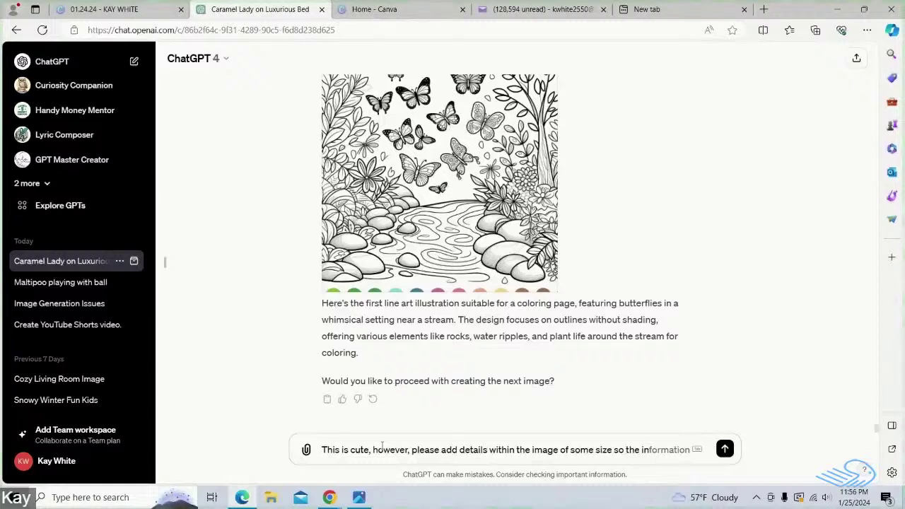
pyautogui.press('BackSpace')
pyautogui.press('BackSpace')
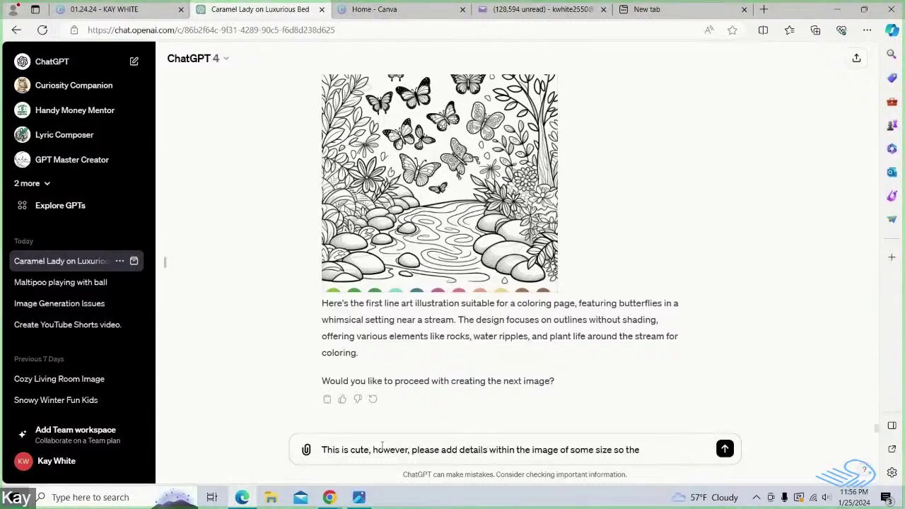
pyautogui.write('spec')
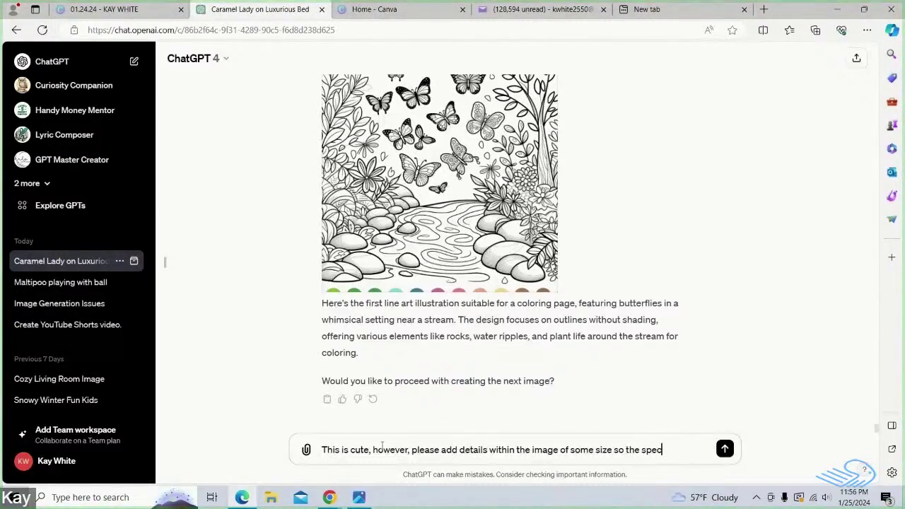
pyautogui.write('ific')
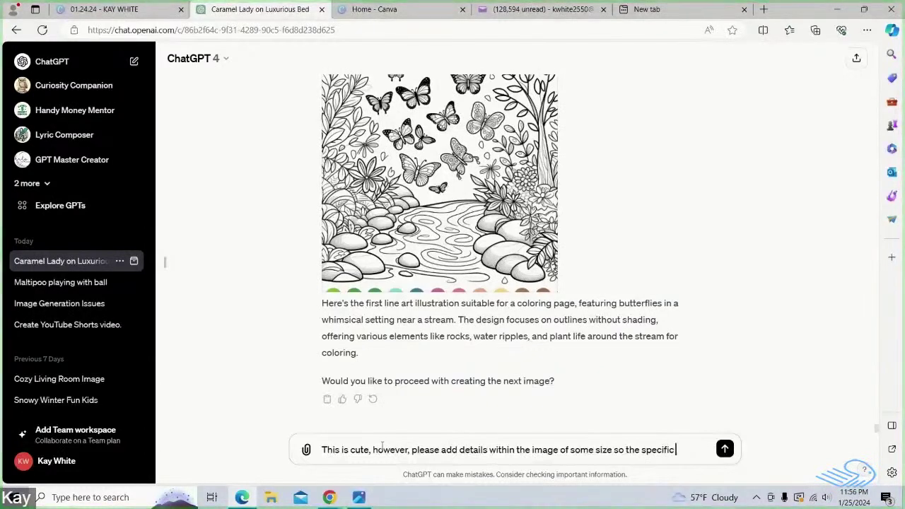
pyautogui.write(' items can be colored with ease.')
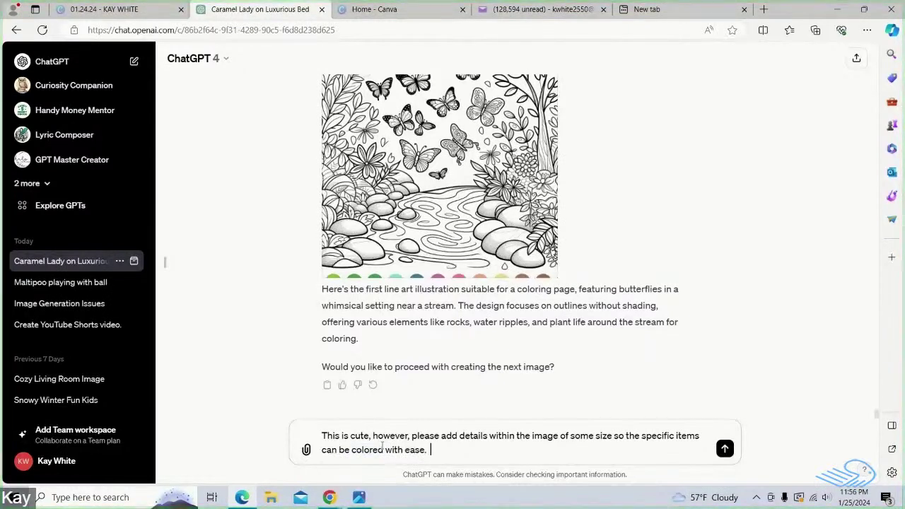
# Add "Also, when outlining the butterflies and other images, please avoid dark areas and" to the reply.
pyautogui.write('  Als')
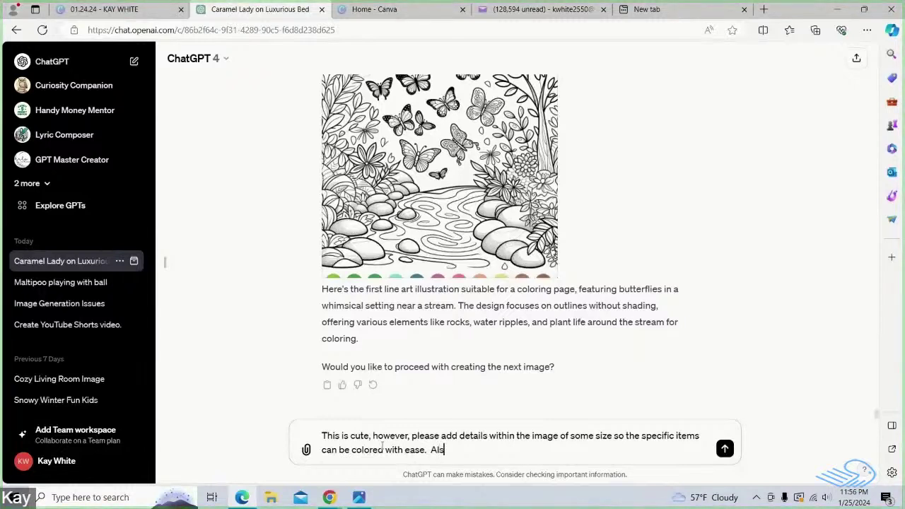
pyautogui.write('o,')
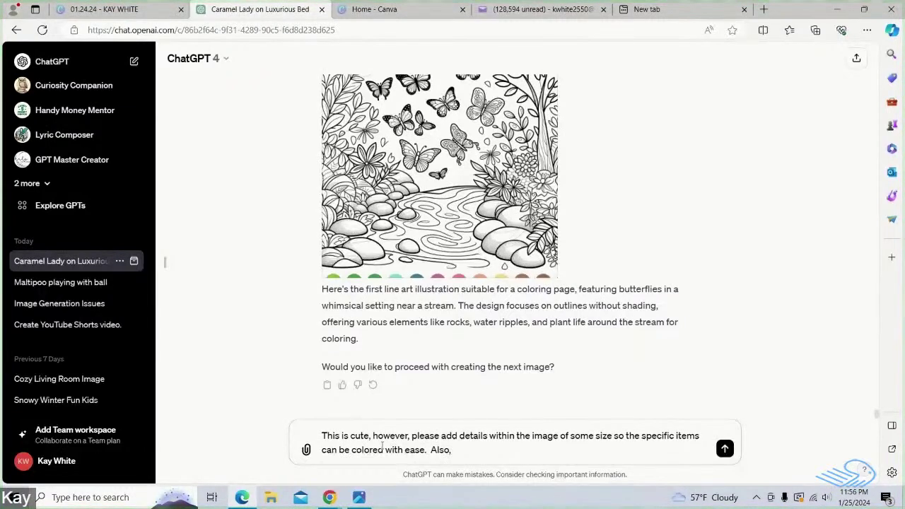
pyautogui.write(' when out')
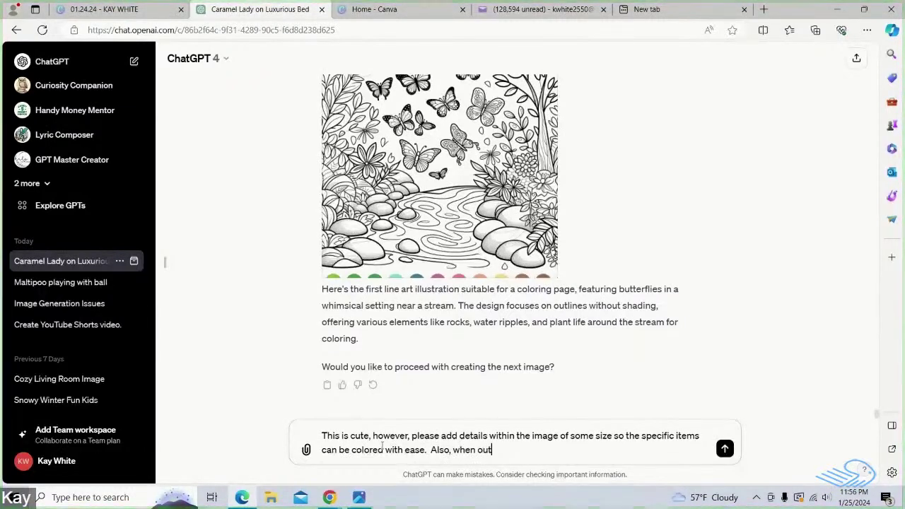
pyautogui.write('lining the but')
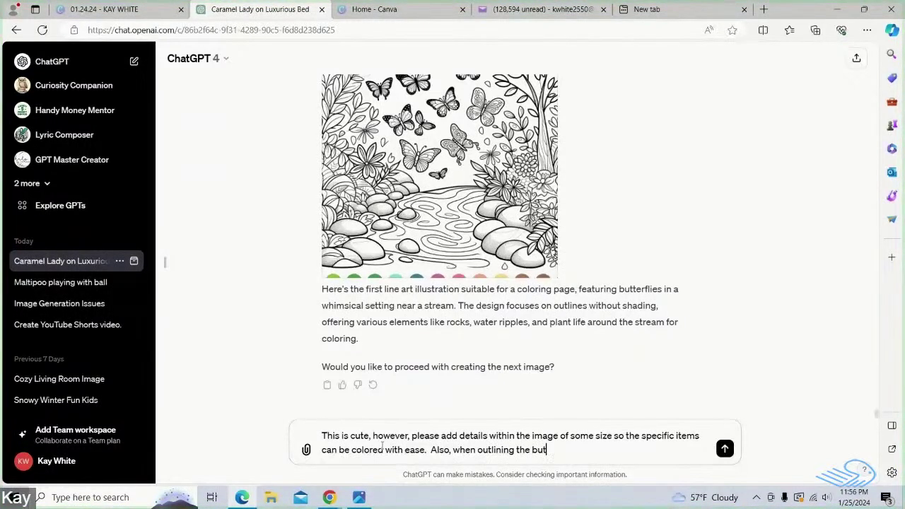
pyautogui.write('terflies and other images, p')
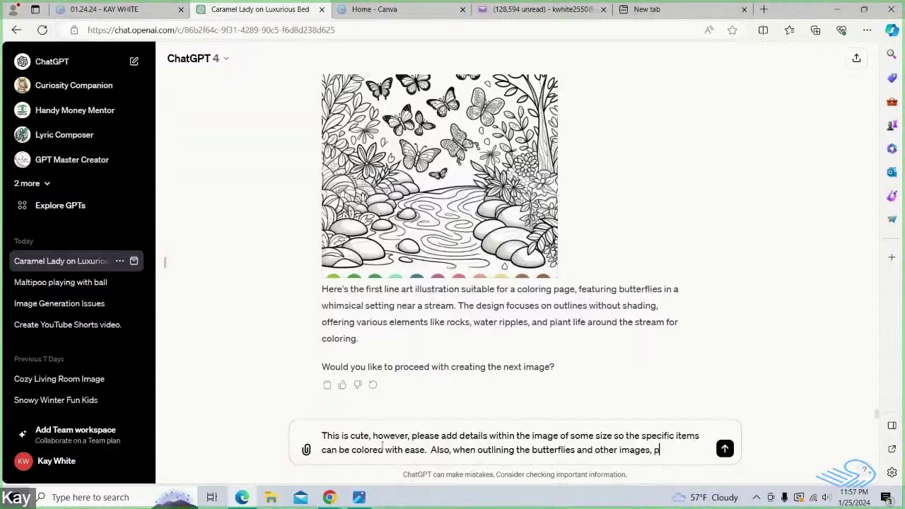
pyautogui.write('lease')
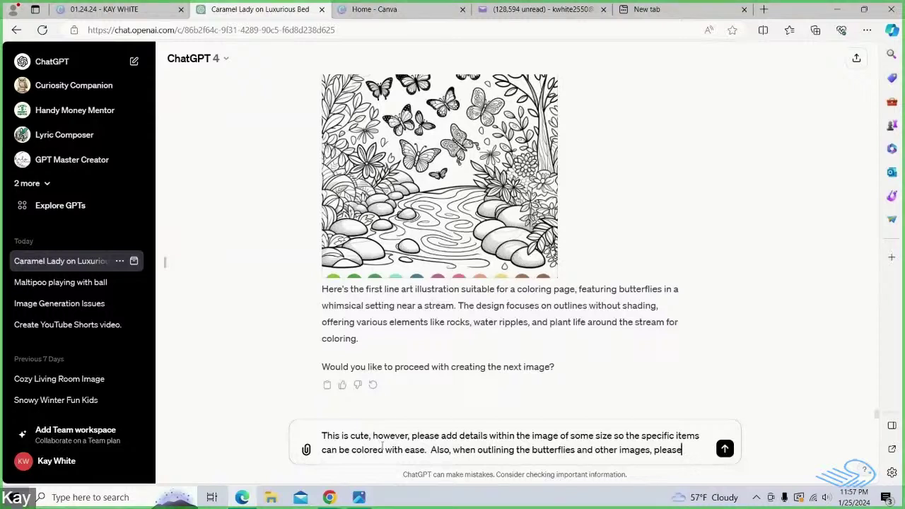
pyautogui.write(' avoid ')
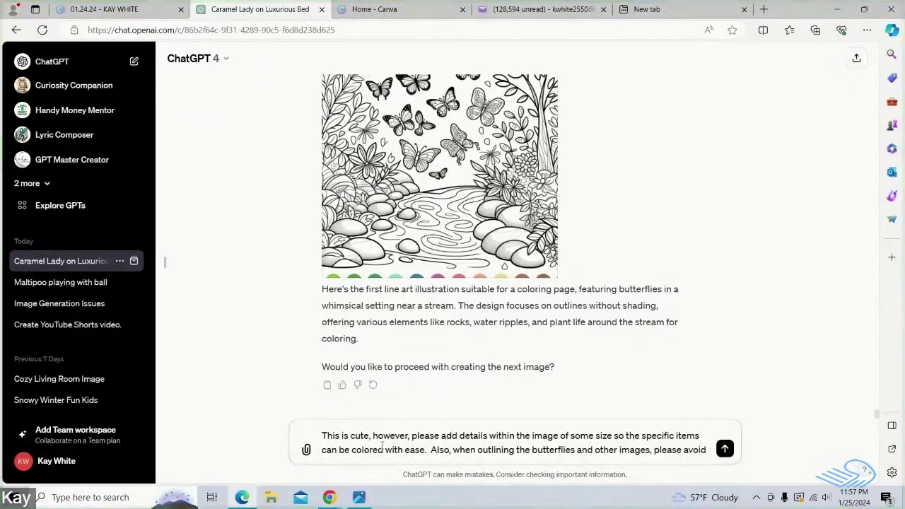
pyautogui.write('dark areas and ')
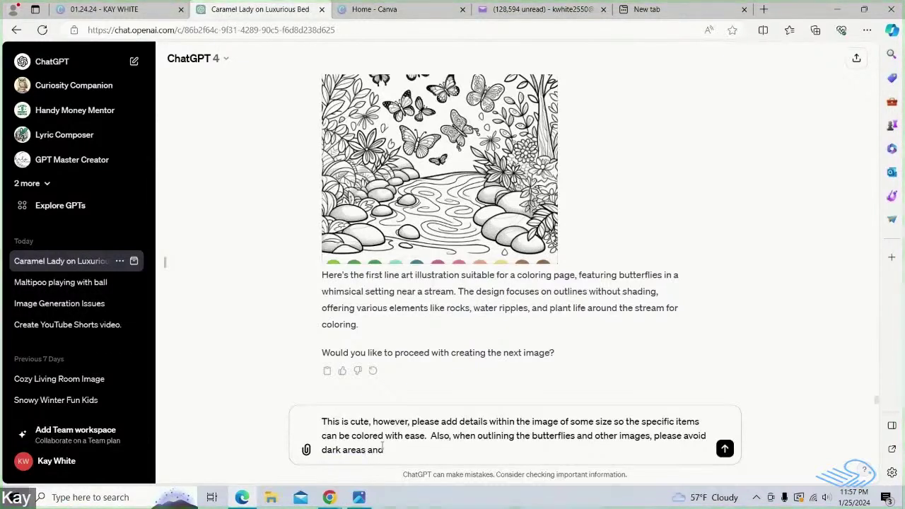
# Complete the sentence about dark areas with "be sure to not include and shaded areas.".
pyautogui.write('be sure')
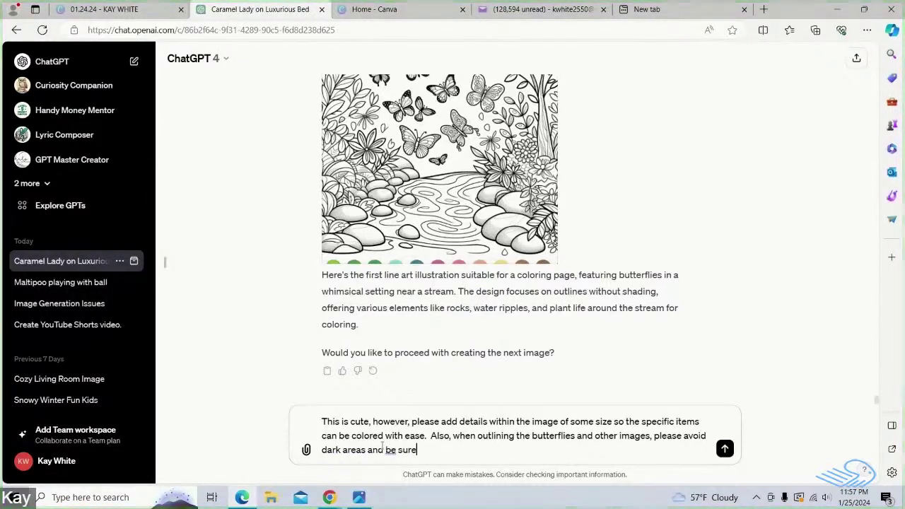
pyautogui.write(' to not indlu')
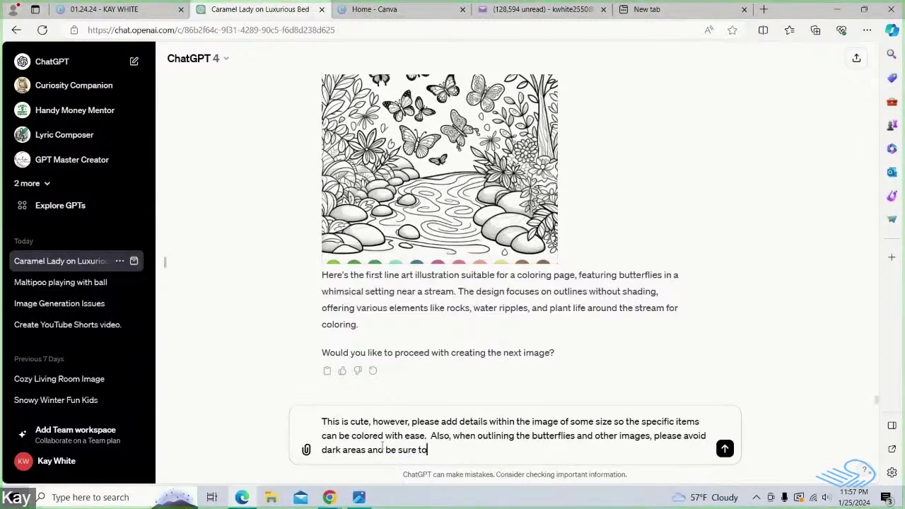
pyautogui.press('BackSpace')
pyautogui.press('BackSpace')
pyautogui.press('BackSpace')
pyautogui.write('clude and shade')
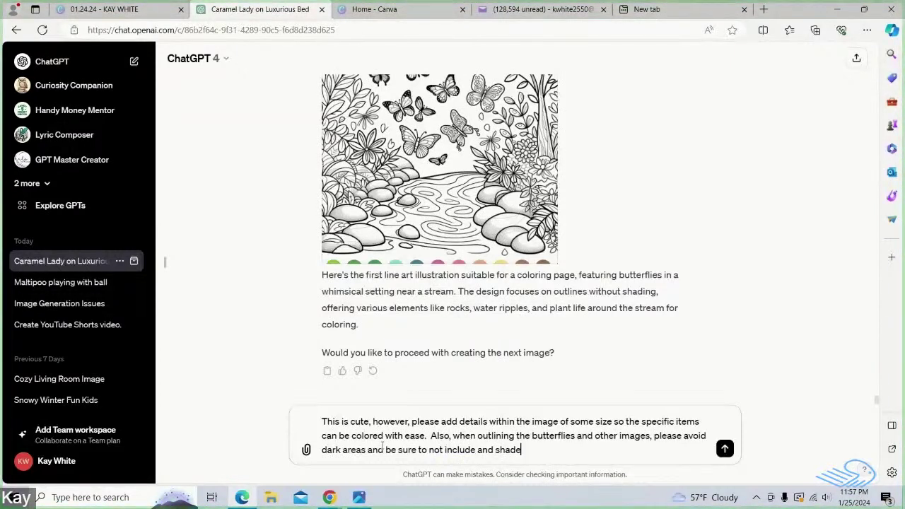
pyautogui.write('d areas. ')
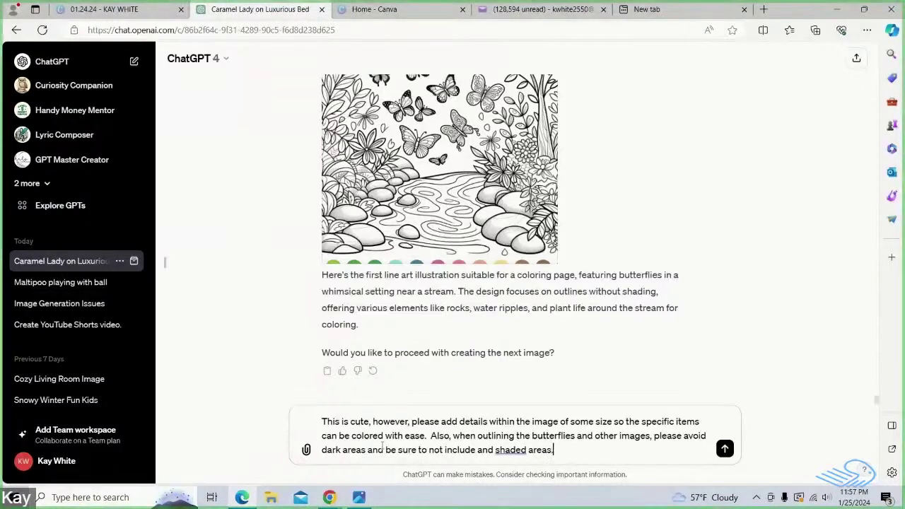
# End the reply with "Thanks. Please continue." and send it.
pyautogui.write(' Tha')
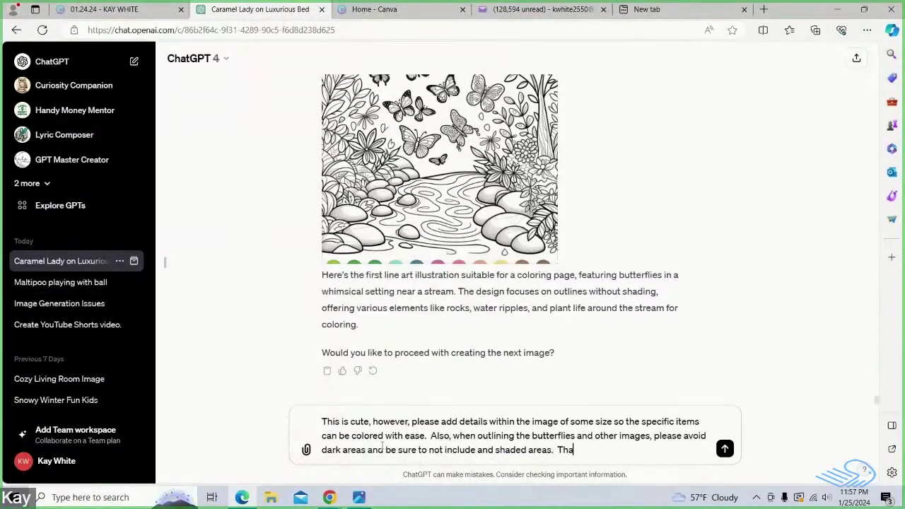
pyautogui.write('nks.  Ple')
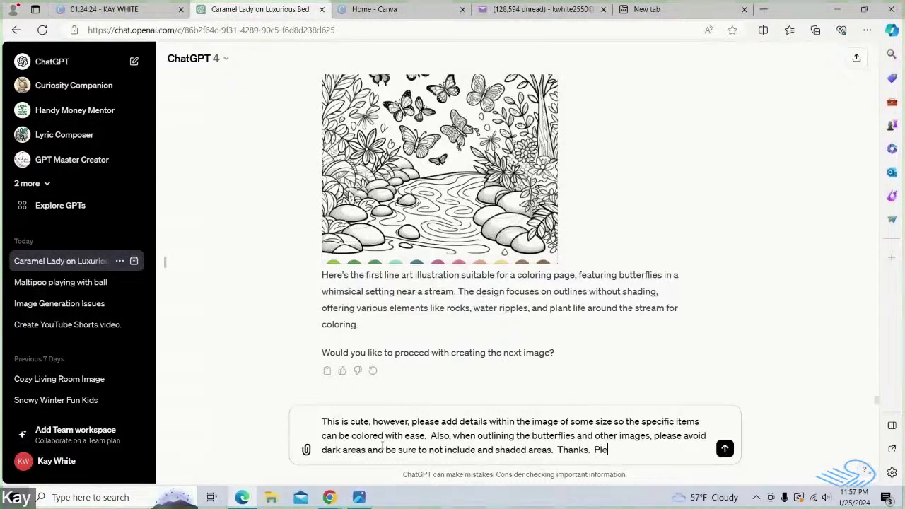
pyautogui.write('ase continue.')
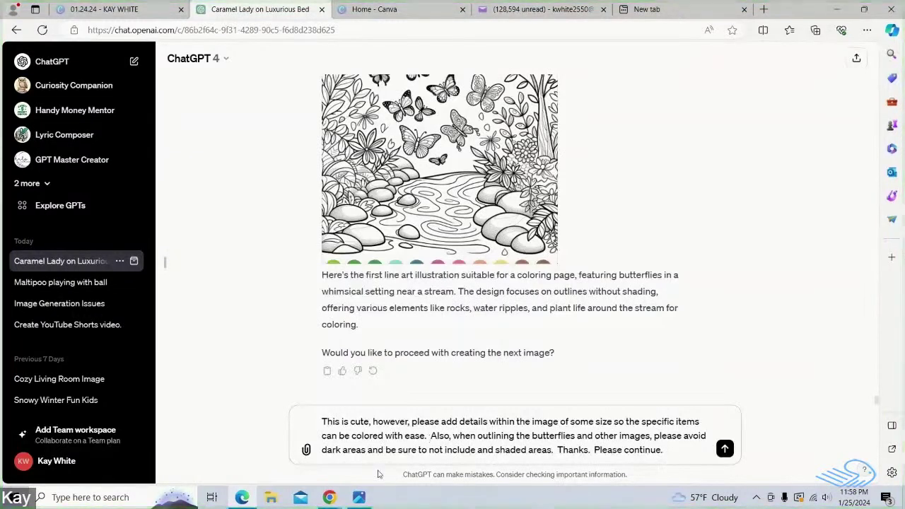
pyautogui.click(725, 450)
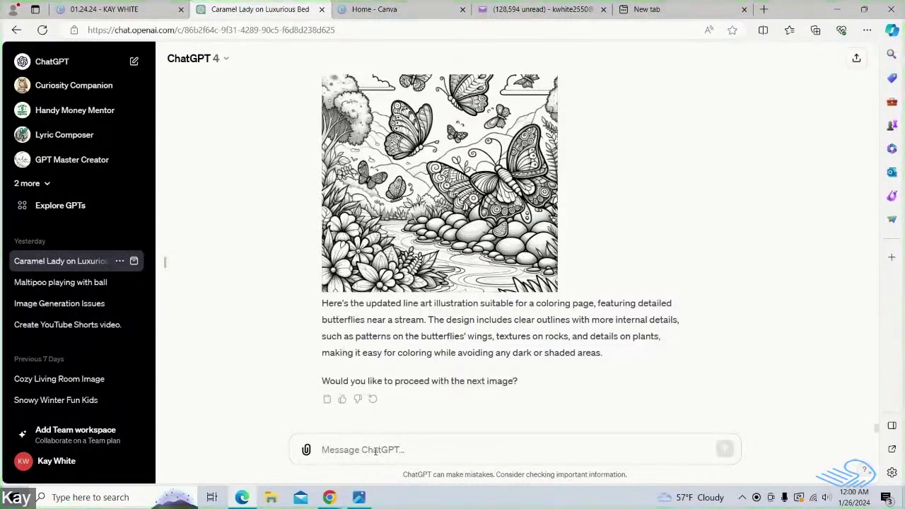
# Start a reply about the updated butterfly image with "Ok, I like this but for the coloring pages I need".
pyautogui.write('Ok,')
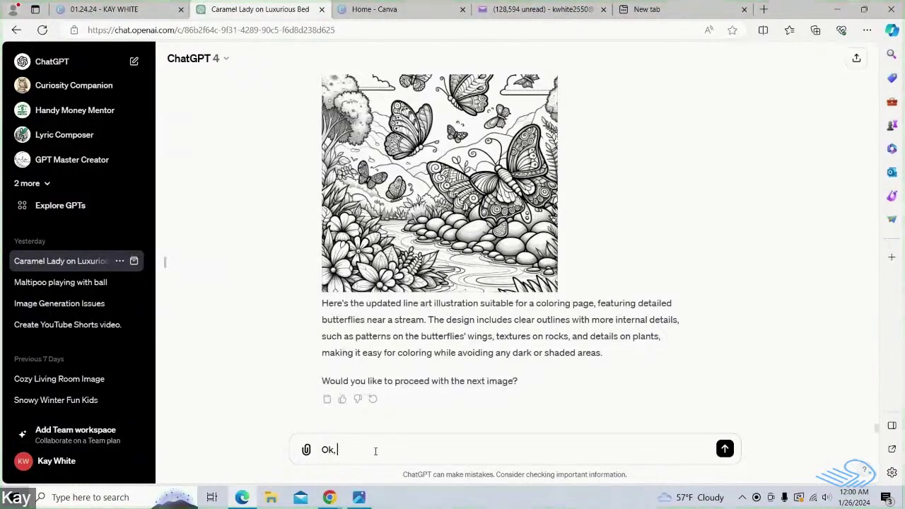
pyautogui.write(' I like this but')
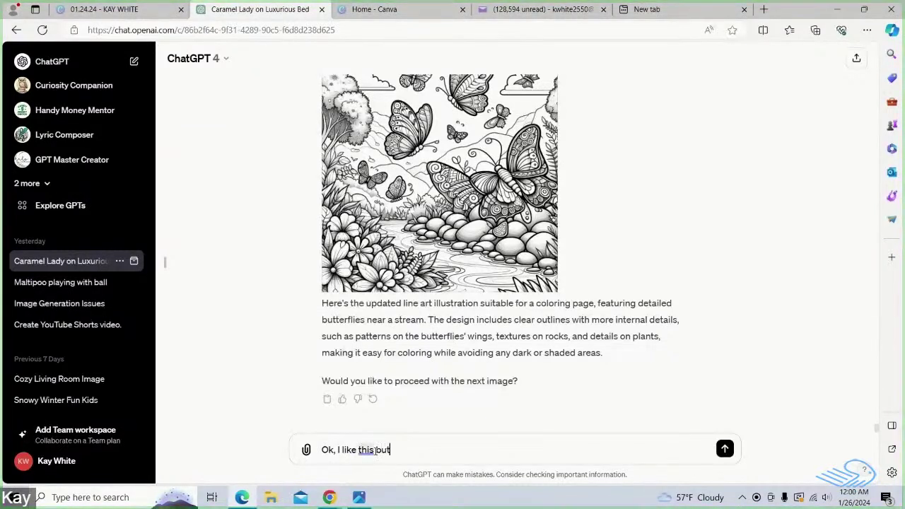
pyautogui.write(' for this')
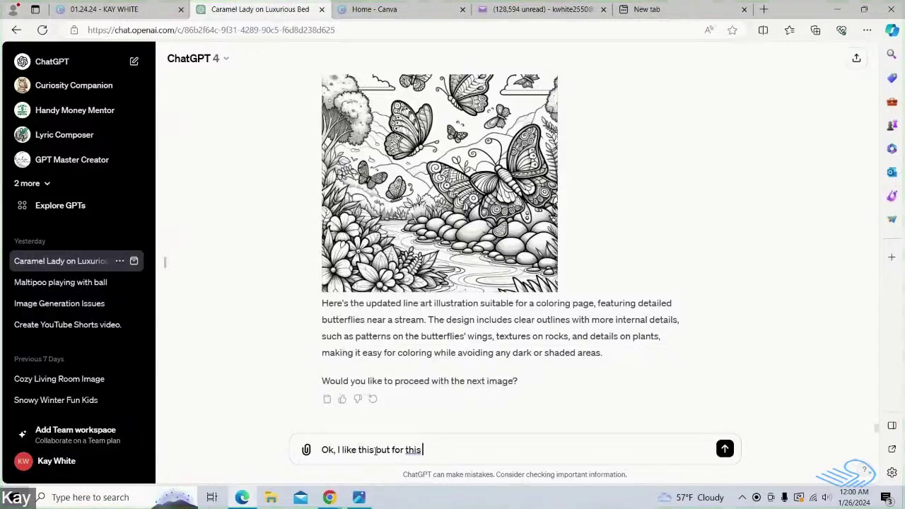
pyautogui.write(' coloring pa')
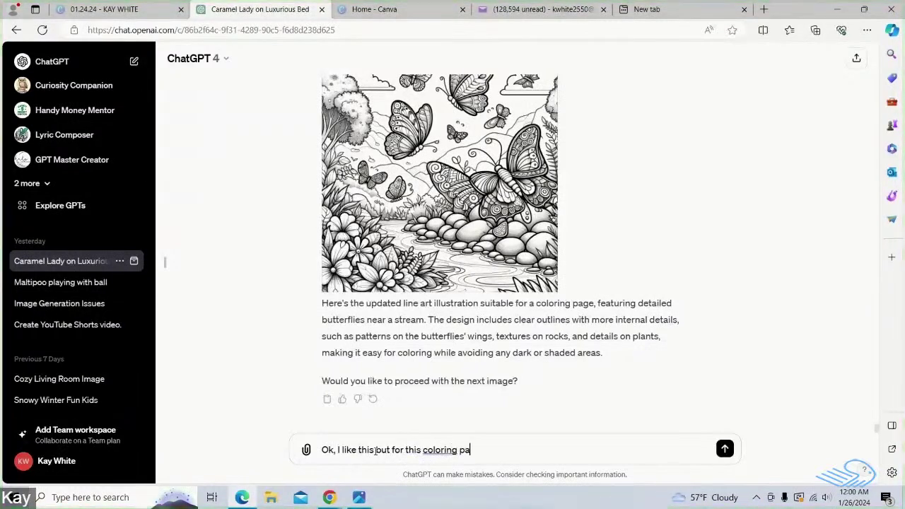
pyautogui.write('ge,')
pyautogui.press('BackSpace')
pyautogui.press('BackSpace')
pyautogui.press('BackSpace')
pyautogui.press('BackSpace')
pyautogui.press('BackSpace')
pyautogui.press('BackSpace')
pyautogui.press('BackSpace')
pyautogui.press('BackSpace')
pyautogui.press('BackSpace')
pyautogui.press('BackSpace')
pyautogui.press('BackSpace')
pyautogui.press('BackSpace')
pyautogui.press('BackSpace')
pyautogui.press('BackSpace')
pyautogui.press('BackSpace')
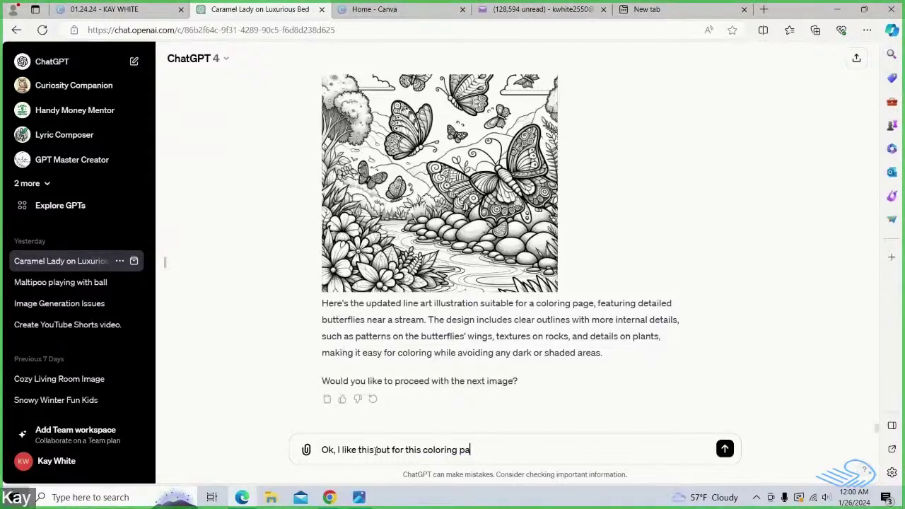
pyautogui.press('BackSpace')
pyautogui.press('BackSpace')
pyautogui.write('e colo')
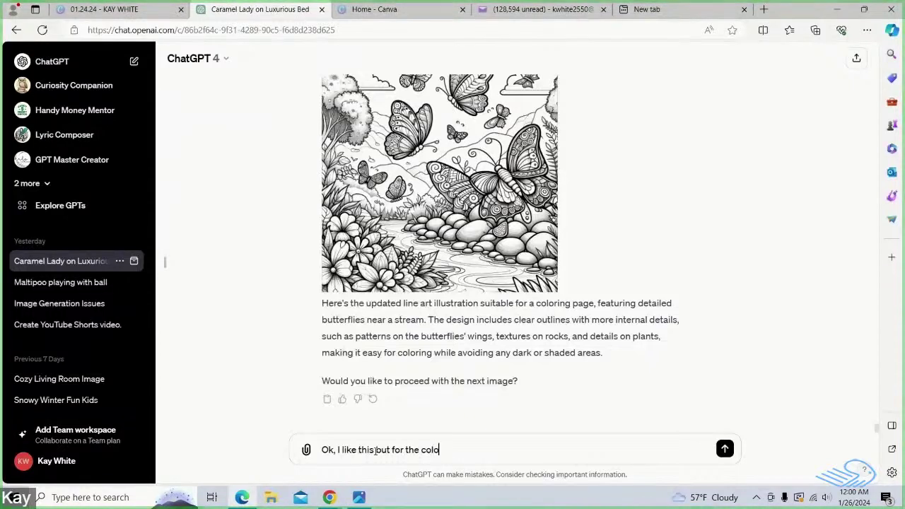
pyautogui.write('ring pages I n')
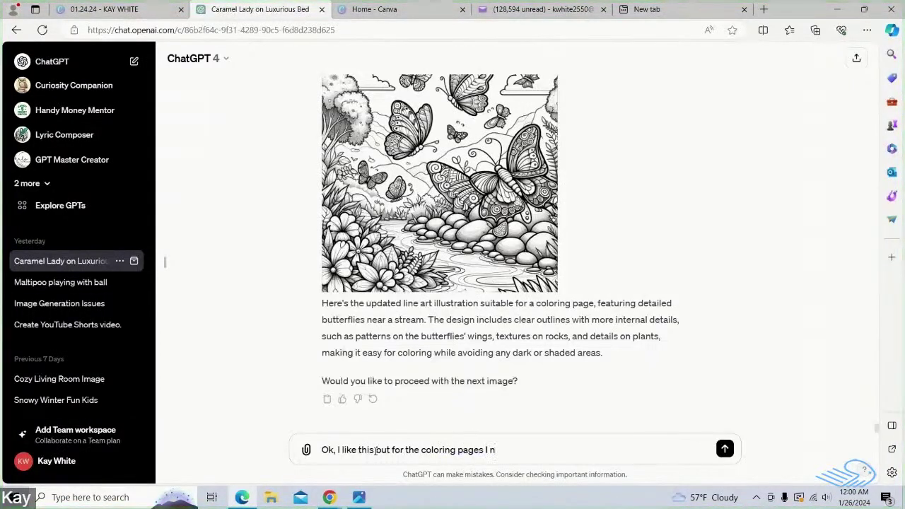
pyautogui.write('eed')
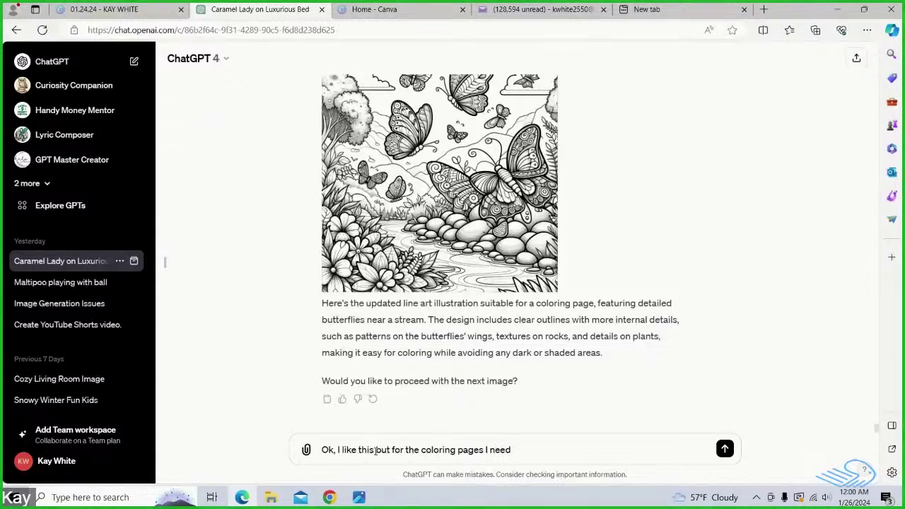
# Continue the reply after "I need" with ", please avoid dark lines and include less detail.".
pyautogui.press('BackSpace')
pyautogui.write(', please')
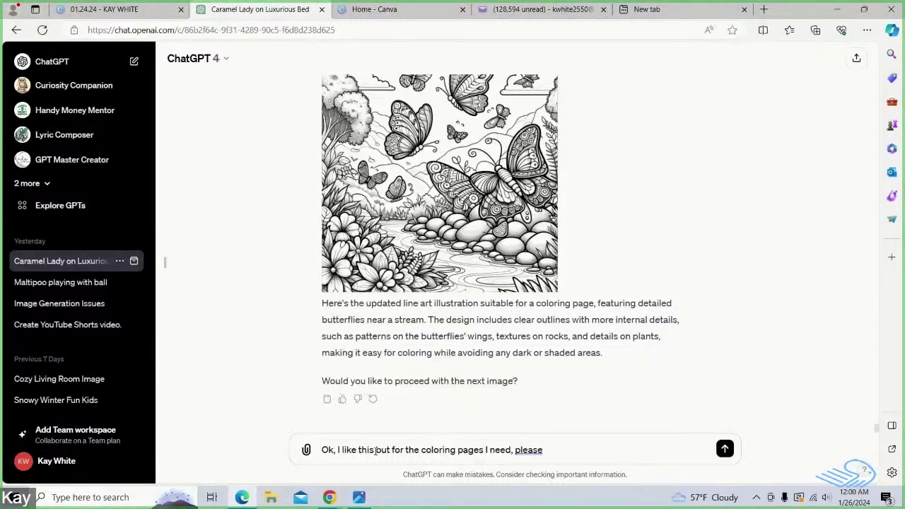
pyautogui.write(' a')
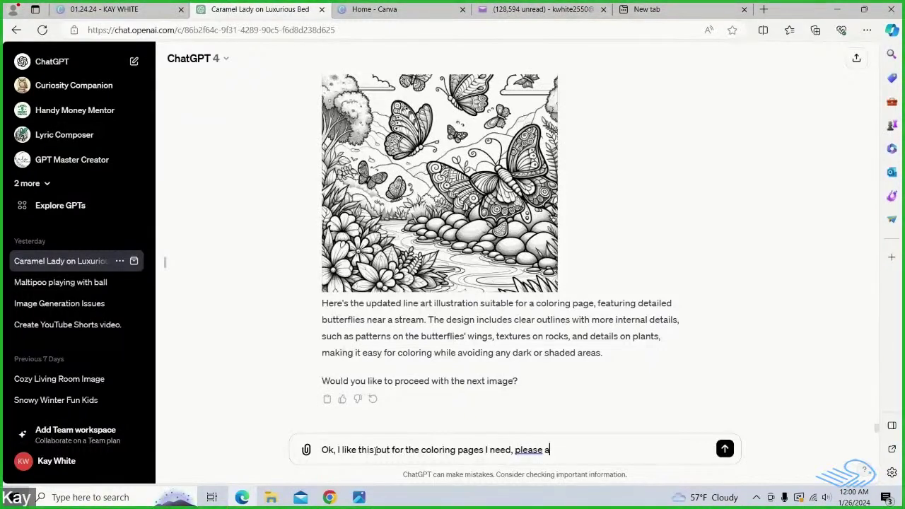
pyautogui.write('void')
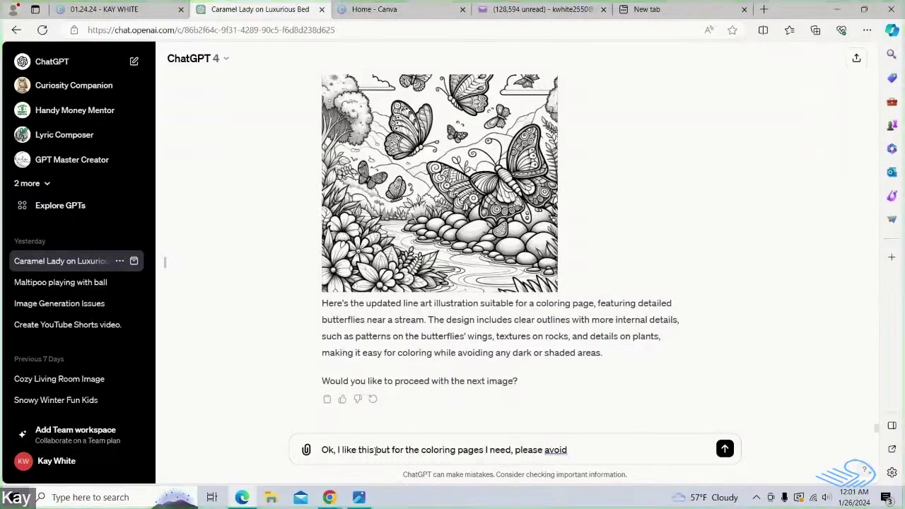
pyautogui.write('dark lines and a')
pyautogui.press('BackSpace')
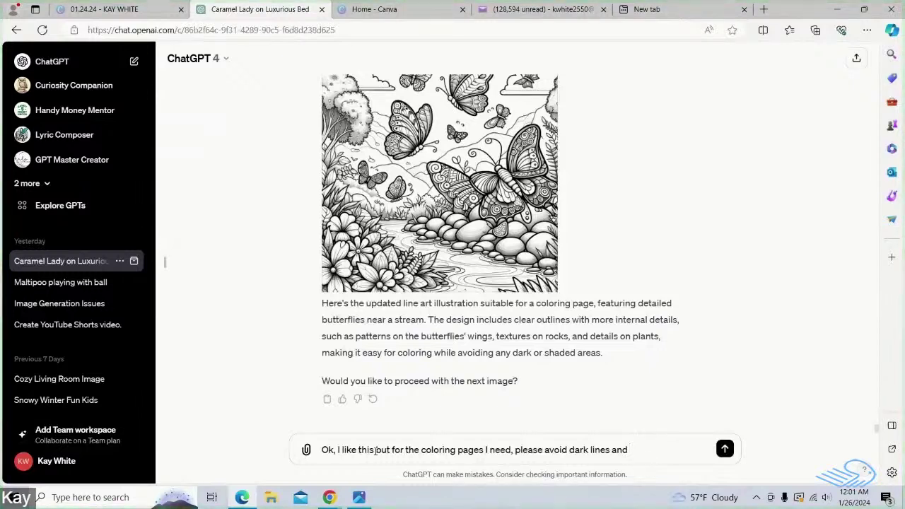
pyautogui.write('include less')
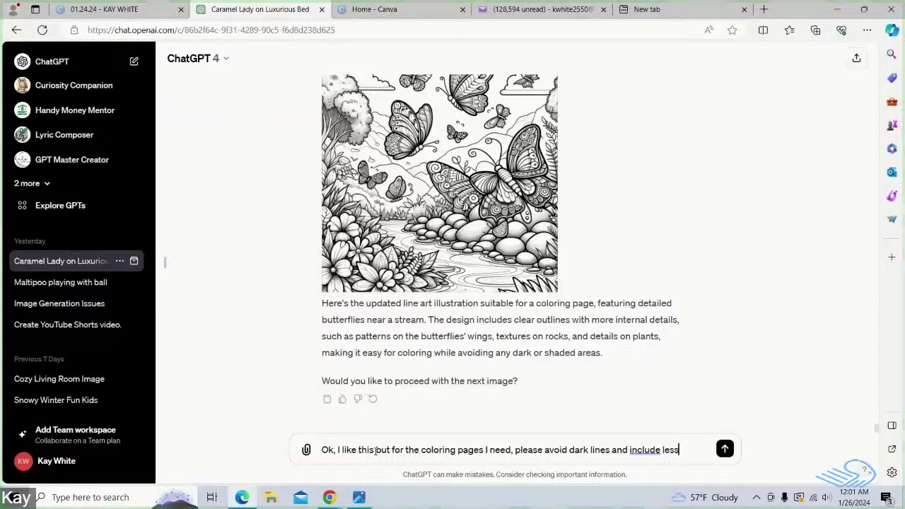
pyautogui.write(' detail')
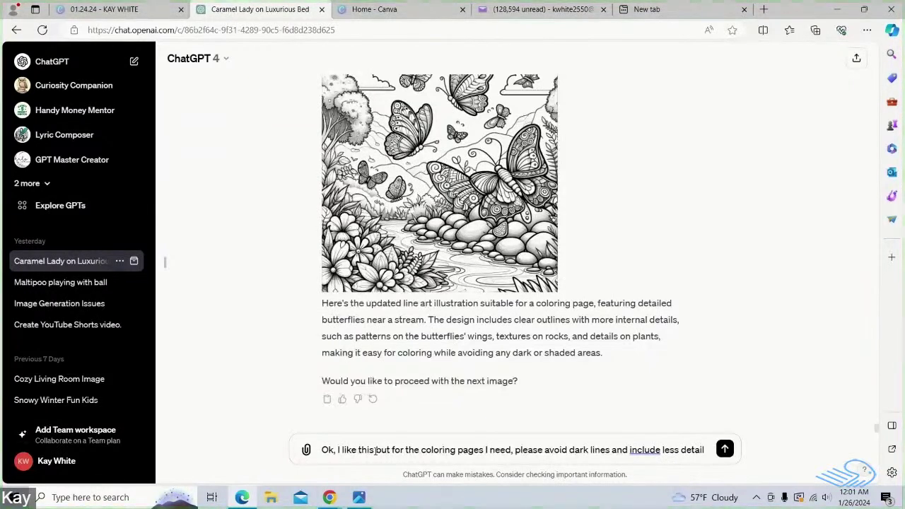
pyautogui.write('.')
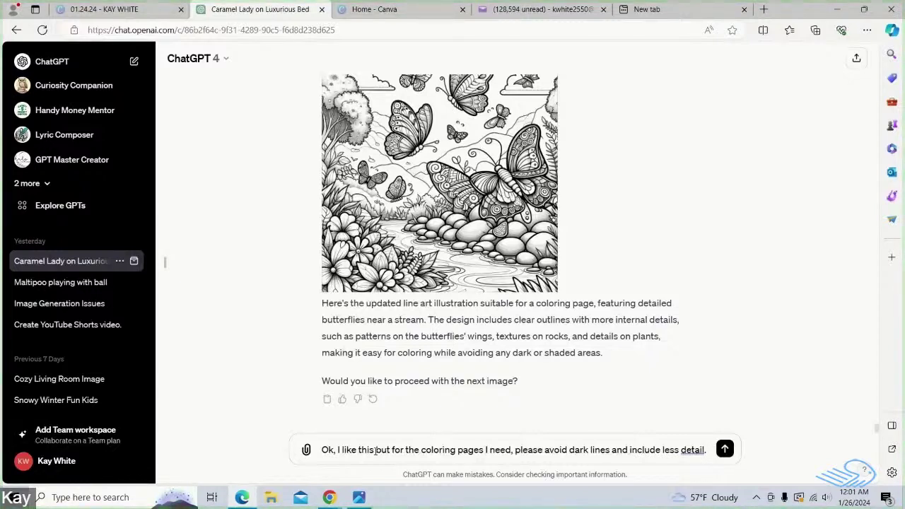
# Begin the reply's second sentence with "Please recreate the last image".
pyautogui.hotkey('shift', 'Return')
pyautogui.write('Plea')
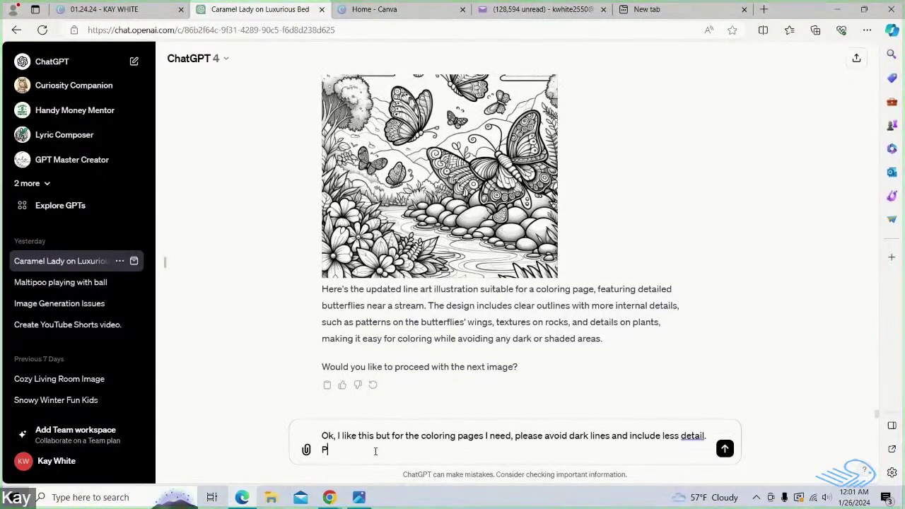
pyautogui.write('l')
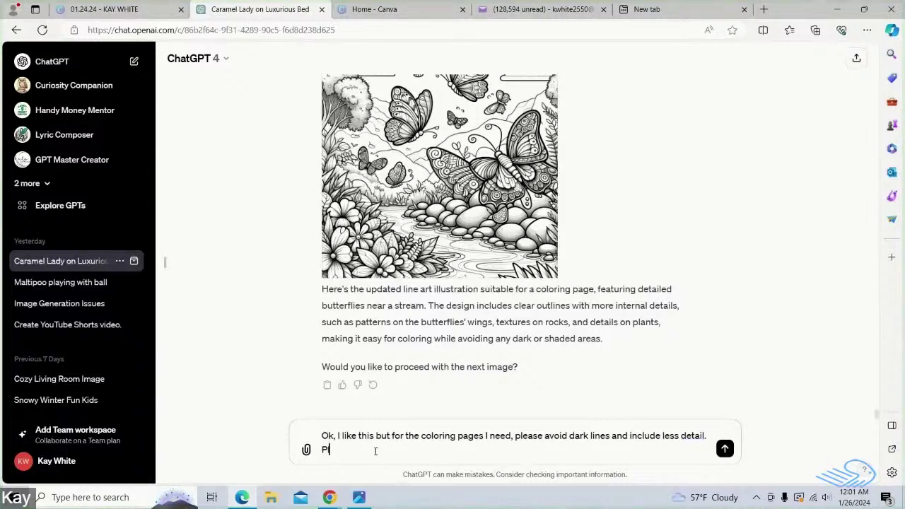
pyautogui.write('ease')
pyautogui.write('create th')
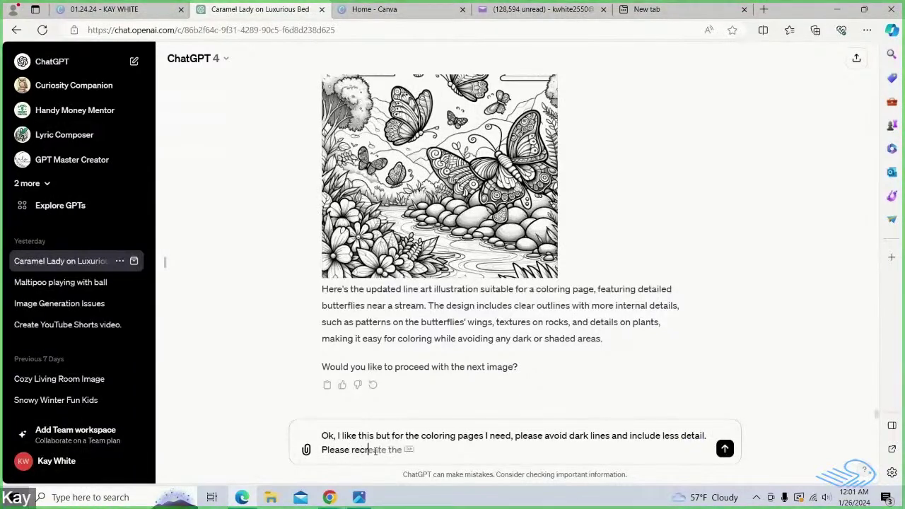
pyautogui.write('is')
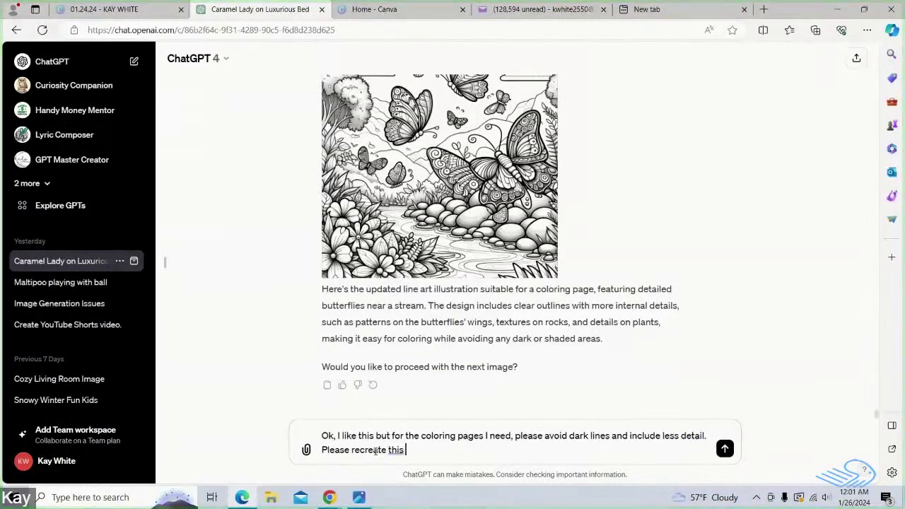
pyautogui.press('BackSpace')
pyautogui.press('BackSpace')
pyautogui.write('e')
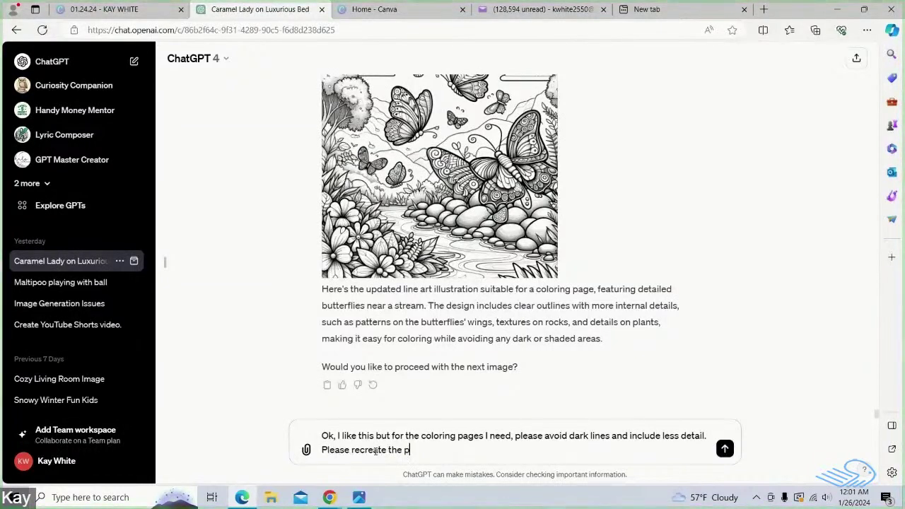
pyautogui.write(' last image')
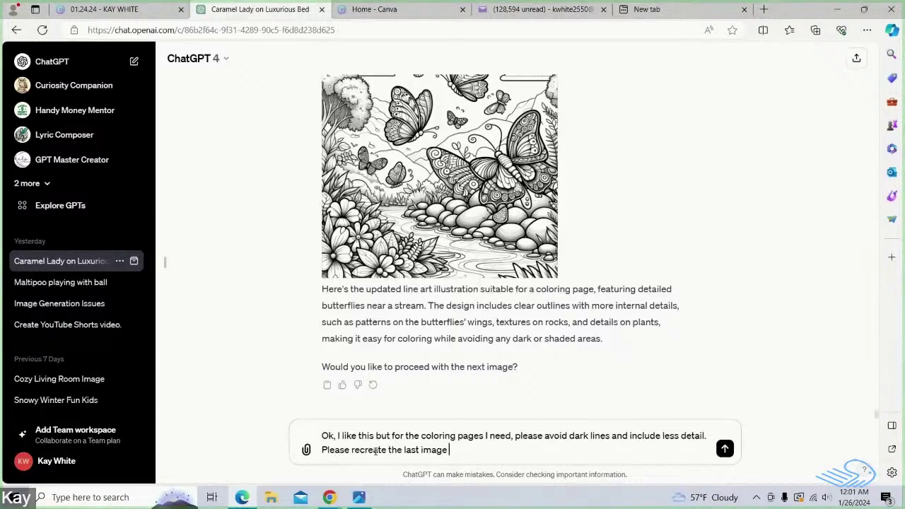
# Continue the request to recreate the last image with "to provide something".
pyautogui.write(' to')
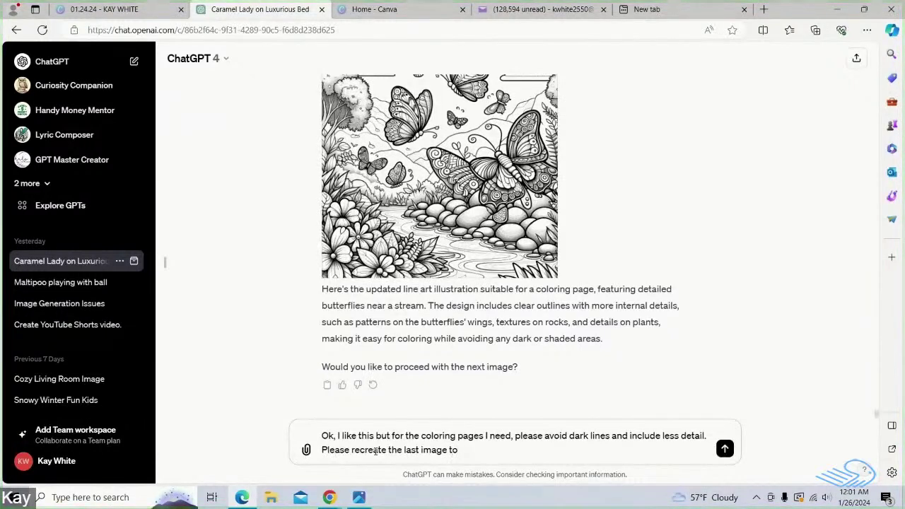
pyautogui.write(' pros')
pyautogui.press('BackSpace')
pyautogui.write('vide')
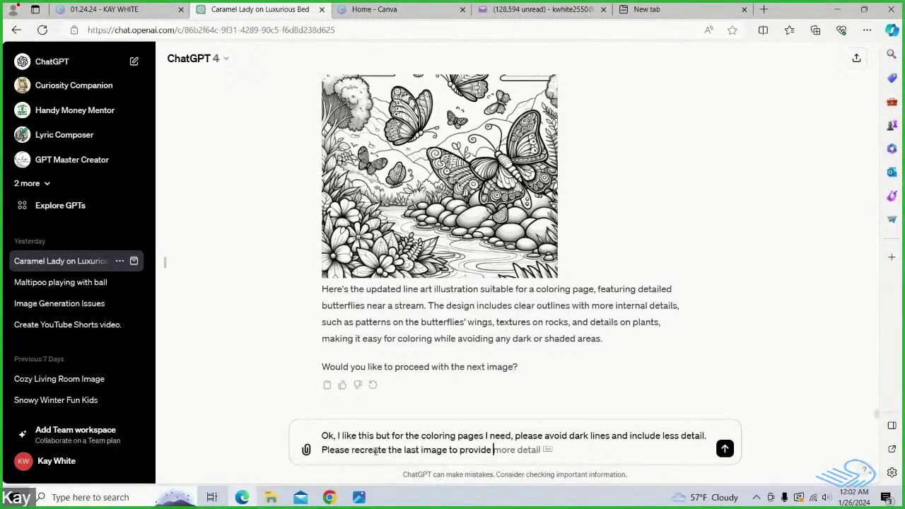
pyautogui.write(' so')
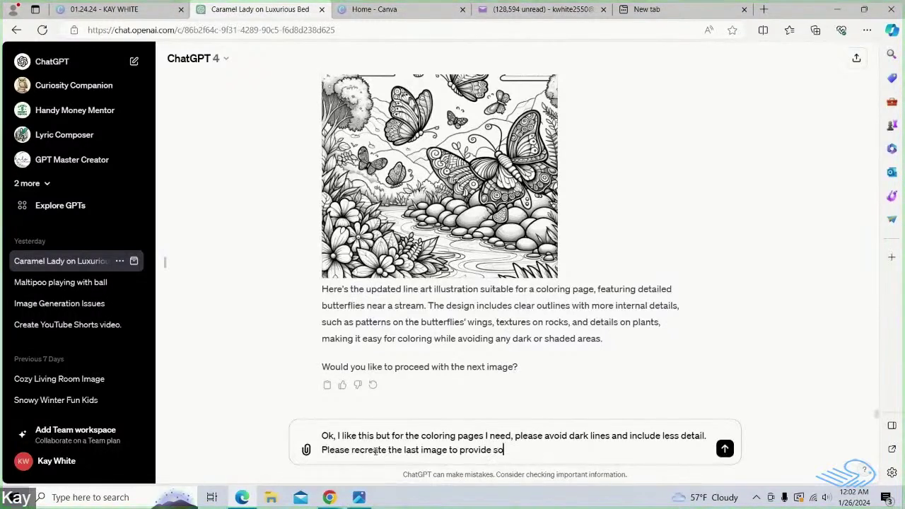
pyautogui.write('mething')
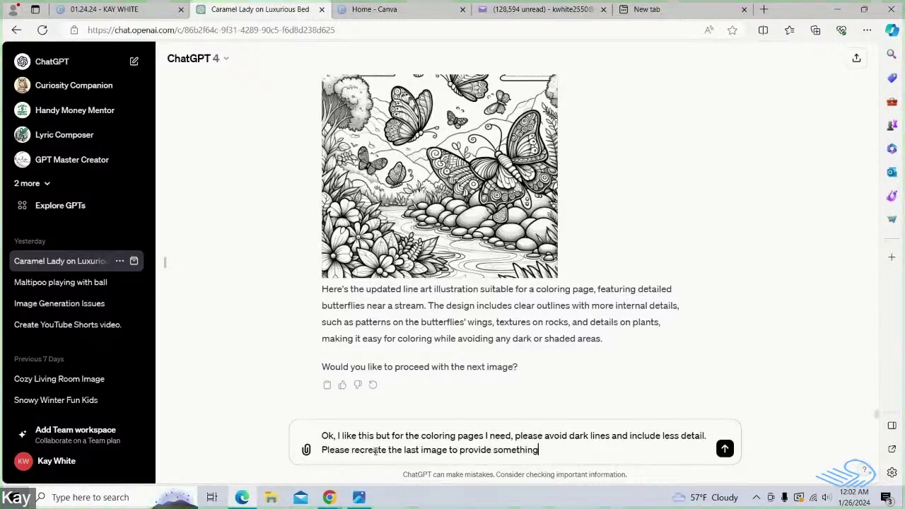
# Complete the sentence with "with more clear images." and end the reply with "Thanks.".
pyautogui.write(' with less')
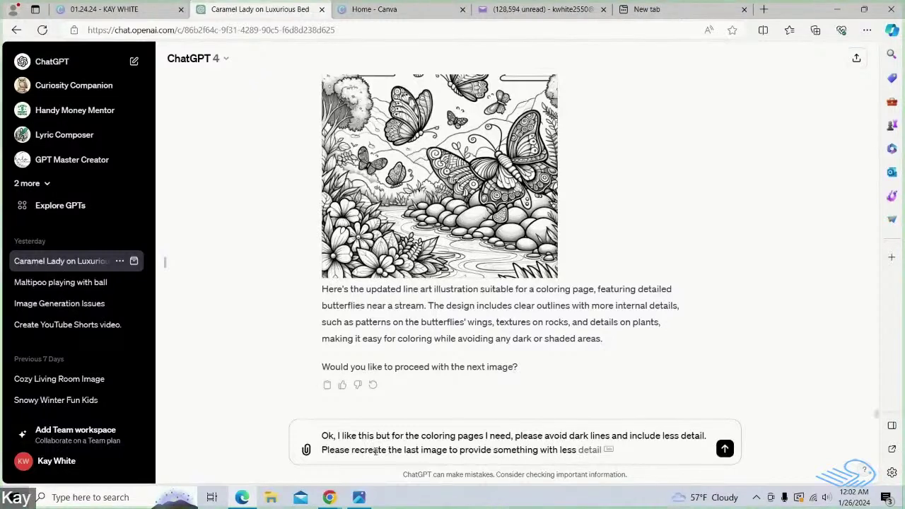
pyautogui.press('BackSpace')
pyautogui.press('BackSpace')
pyautogui.press('BackSpace')
pyautogui.press('BackSpace')
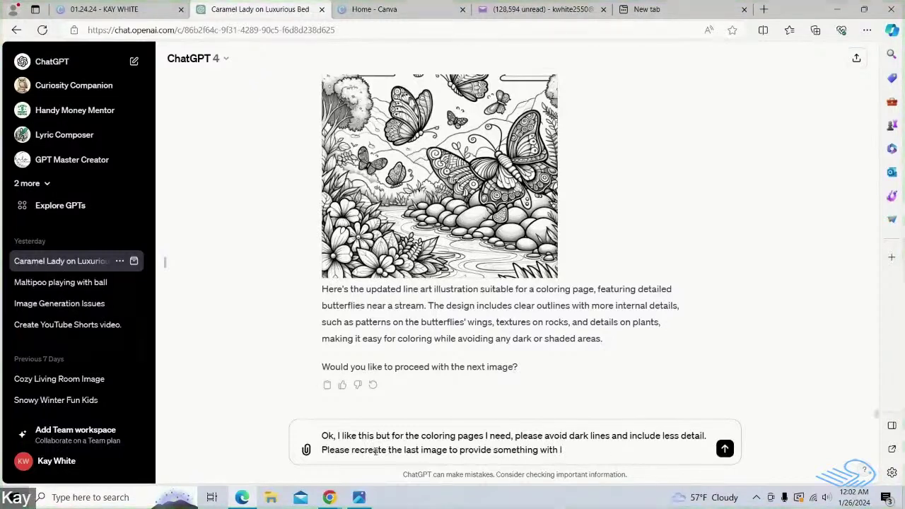
pyautogui.write('more')
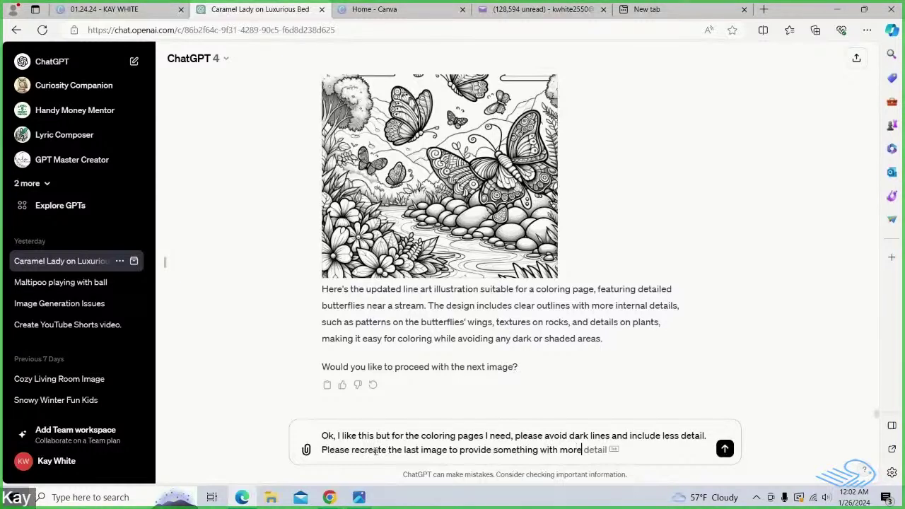
pyautogui.write(' cle')
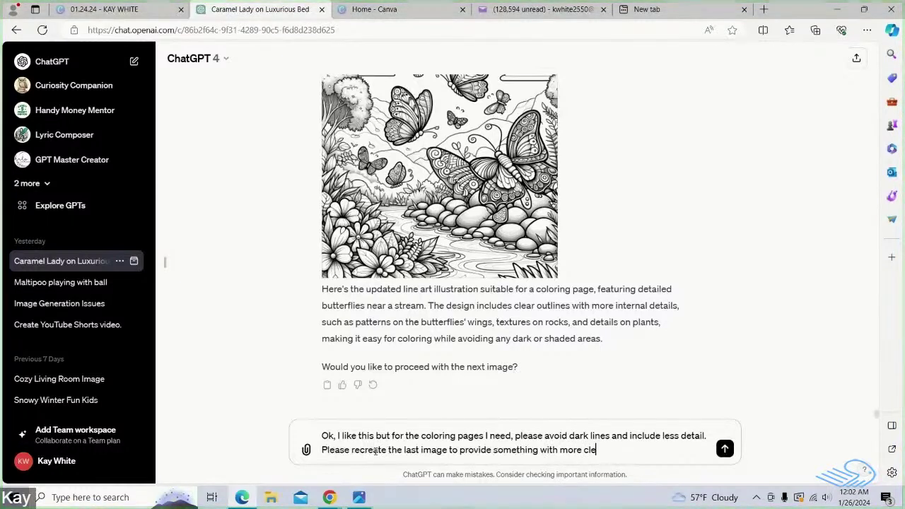
pyautogui.write('ar ')
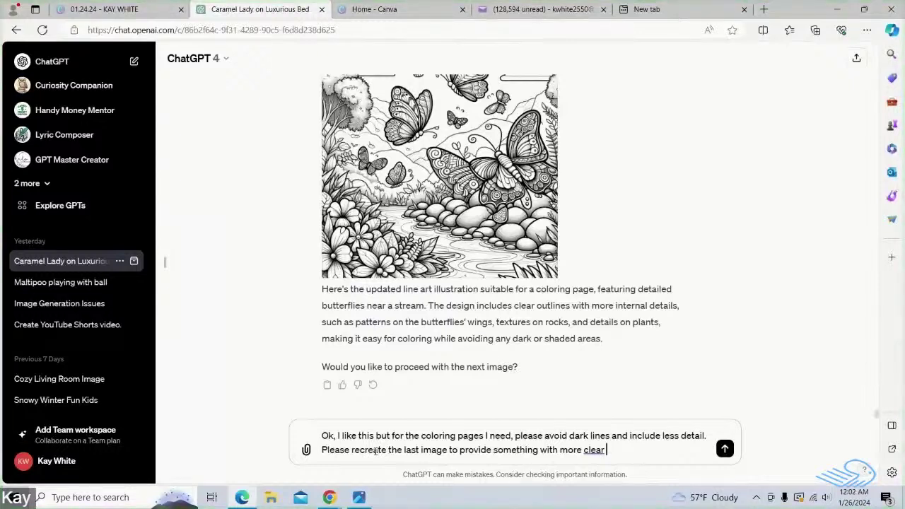
pyautogui.write('imag')
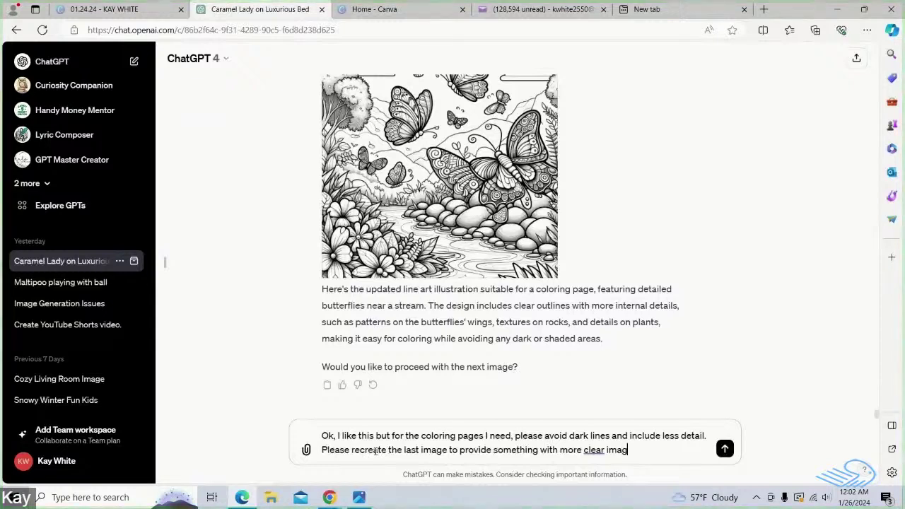
pyautogui.write('es.  Thanks.')
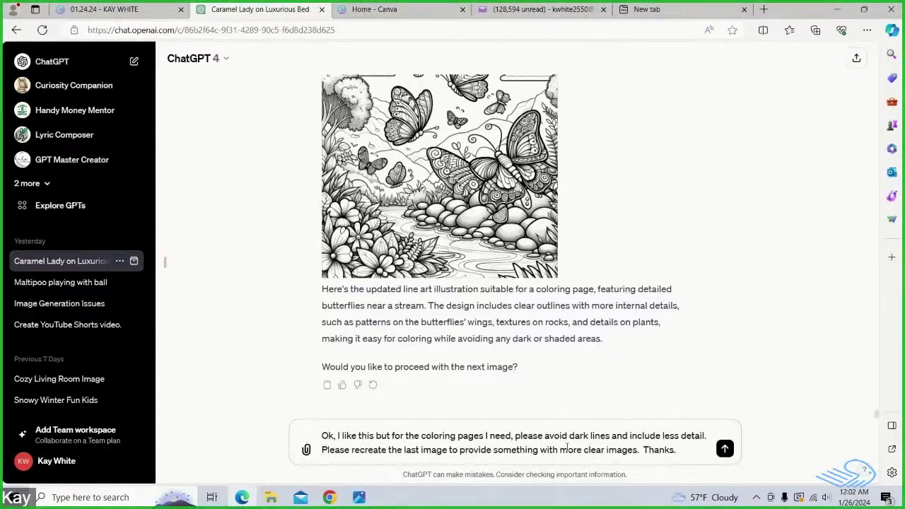
# Correct the wording to "with a more clear image" and send the reply.
pyautogui.click(559, 449)
pyautogui.write('a')
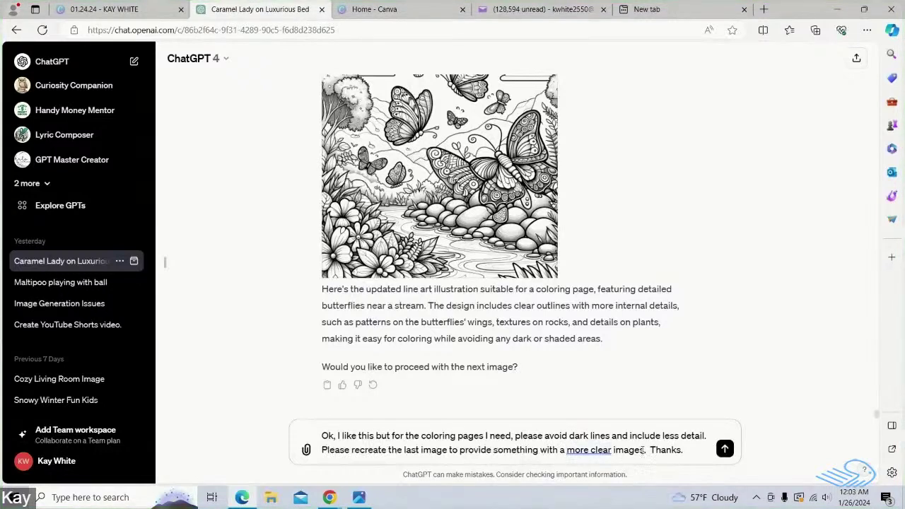
pyautogui.click(641, 449)
pyautogui.press('Delete')
pyautogui.click(724, 450)
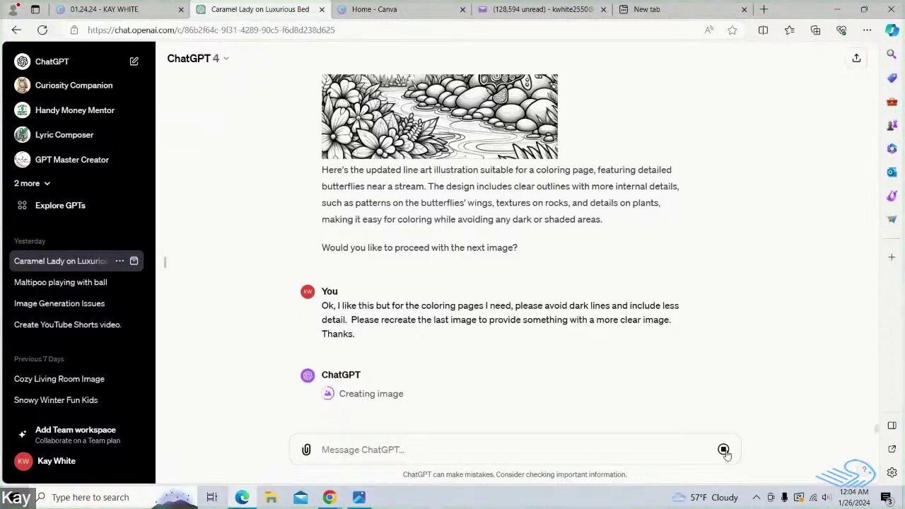
pyautogui.click(724, 451)
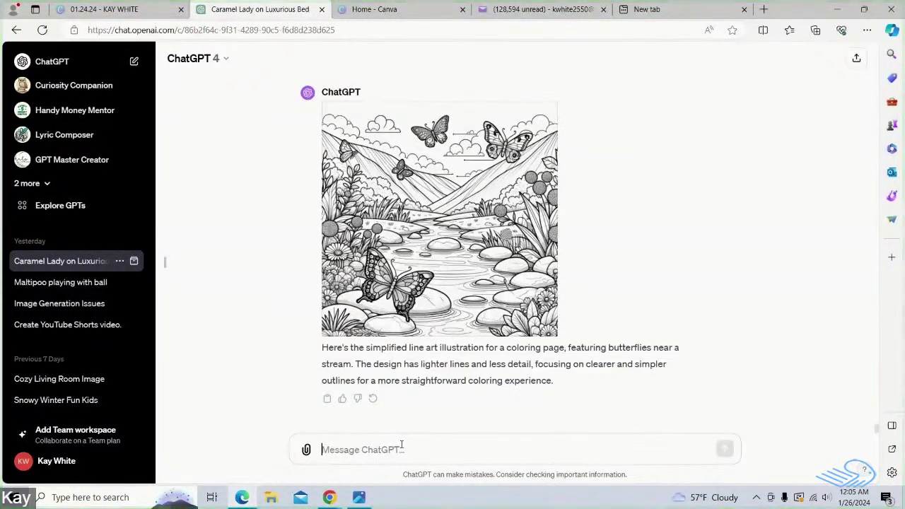
# Begin a new reply with the sentence "Ok, this still isn't exactly what I need.".
pyautogui.click(401, 444)
pyautogui.write('Ok')
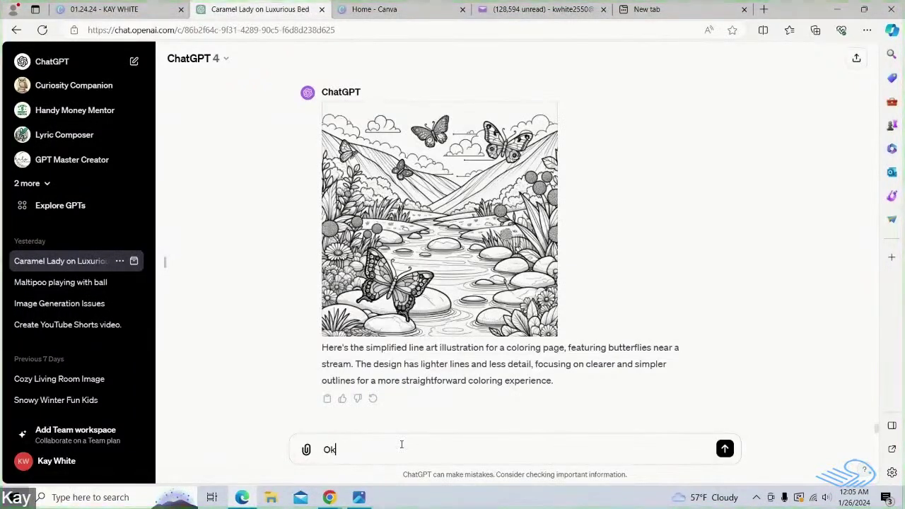
pyautogui.write(", this still isn't ")
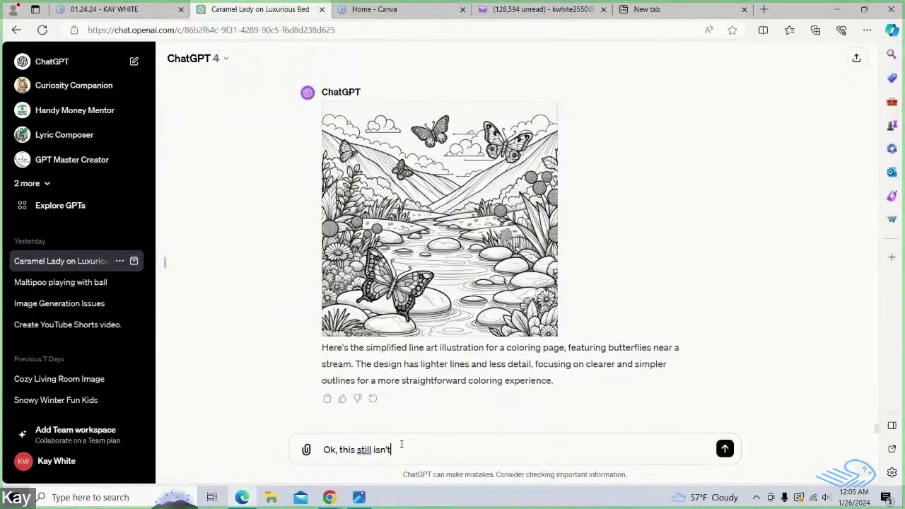
pyautogui.write('exact')
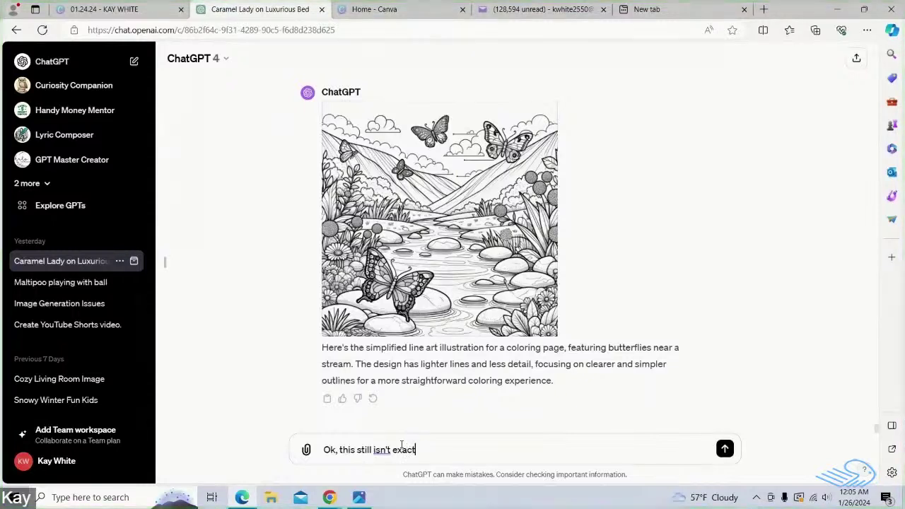
pyautogui.write('ly what ')
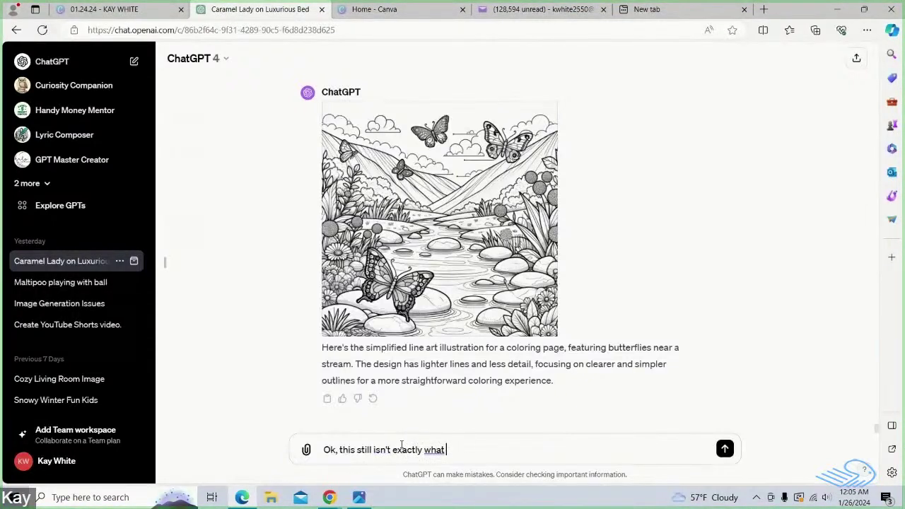
pyautogui.write('I need.')
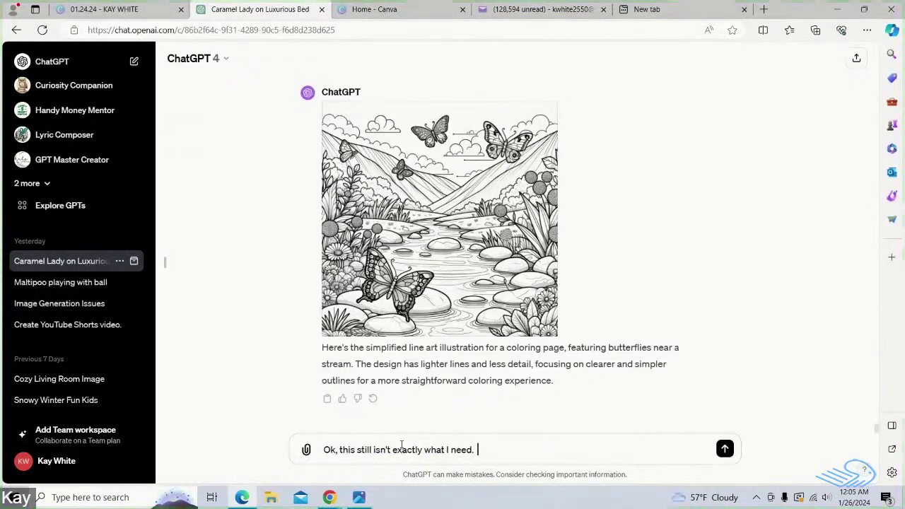
# Start the reply's second sentence with "Please create a simpler design".
pyautogui.write('  P')
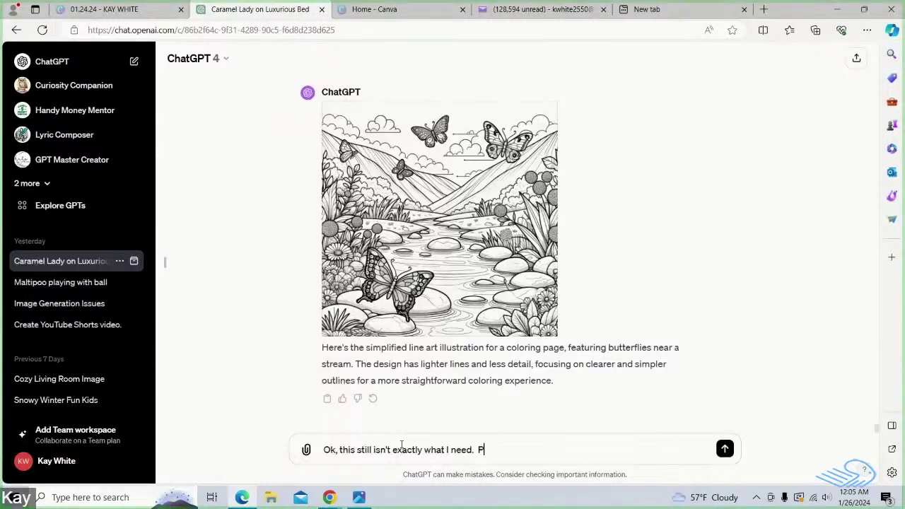
pyautogui.write('lease t')
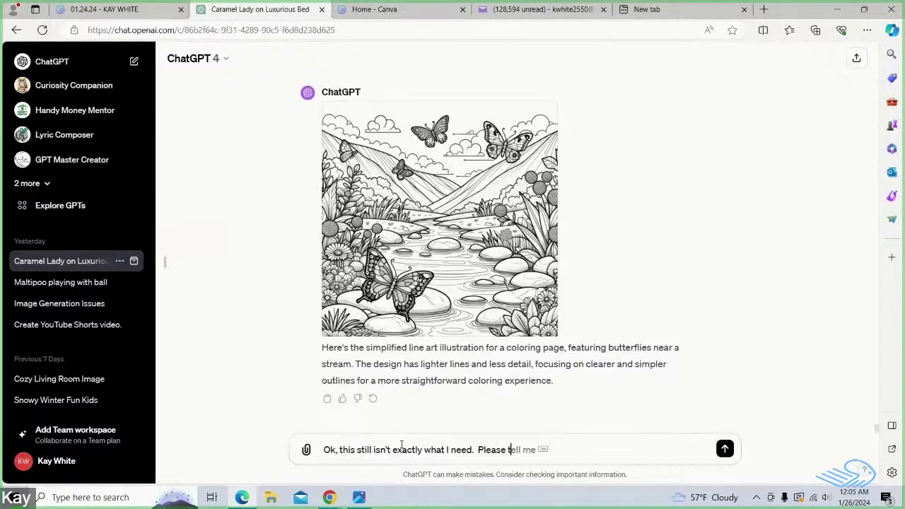
pyautogui.press('BackSpace')
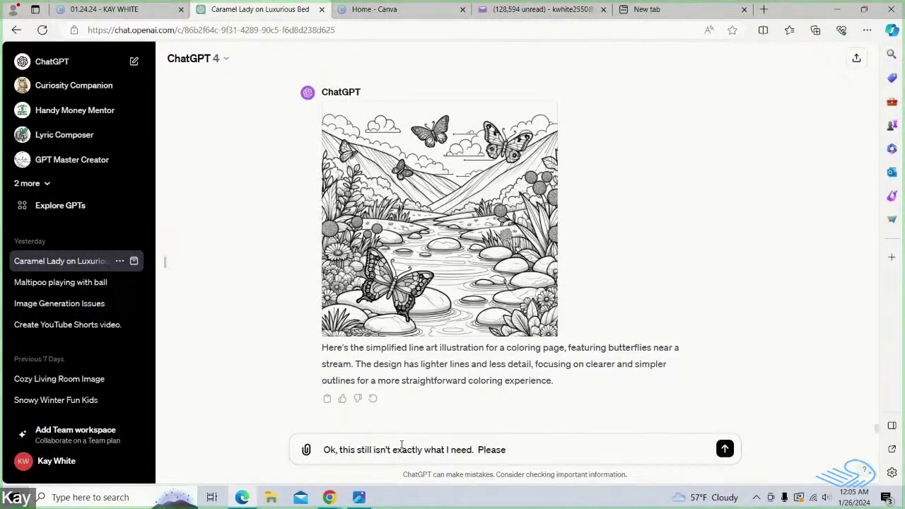
pyautogui.write('c')
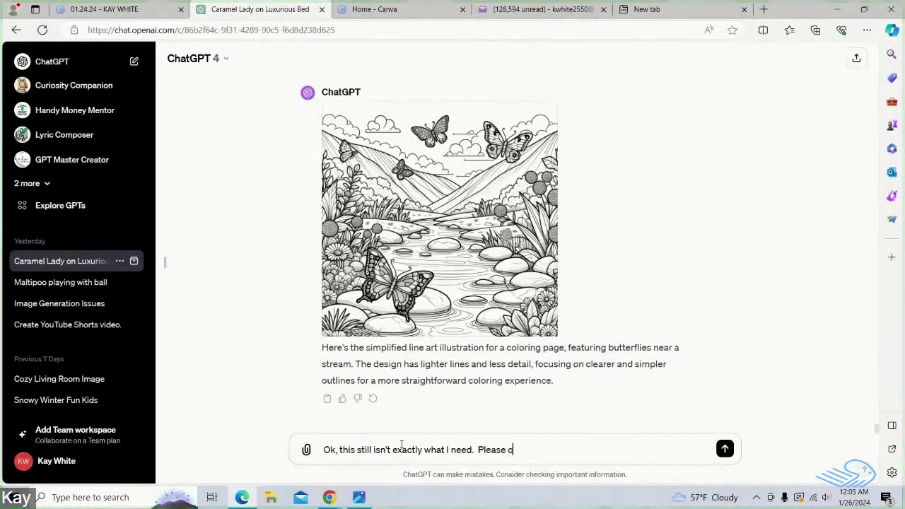
pyautogui.write('reate a simp')
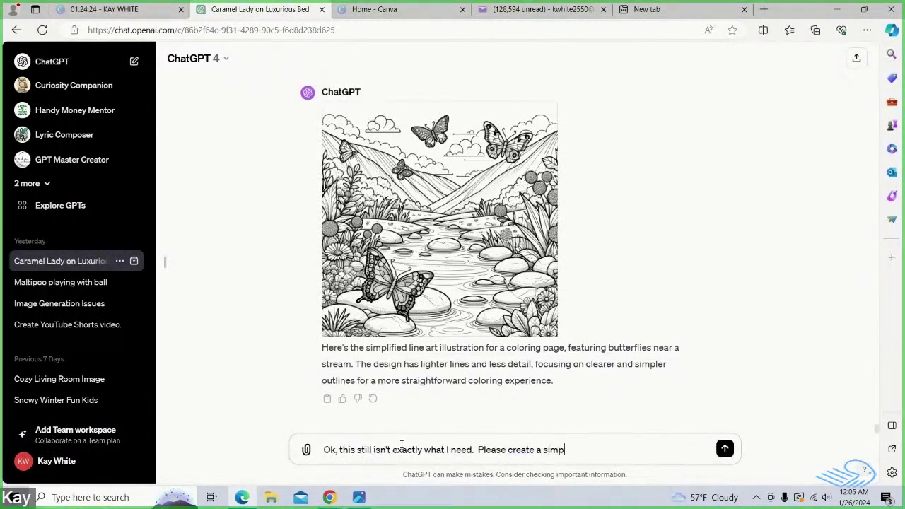
pyautogui.write('ler de')
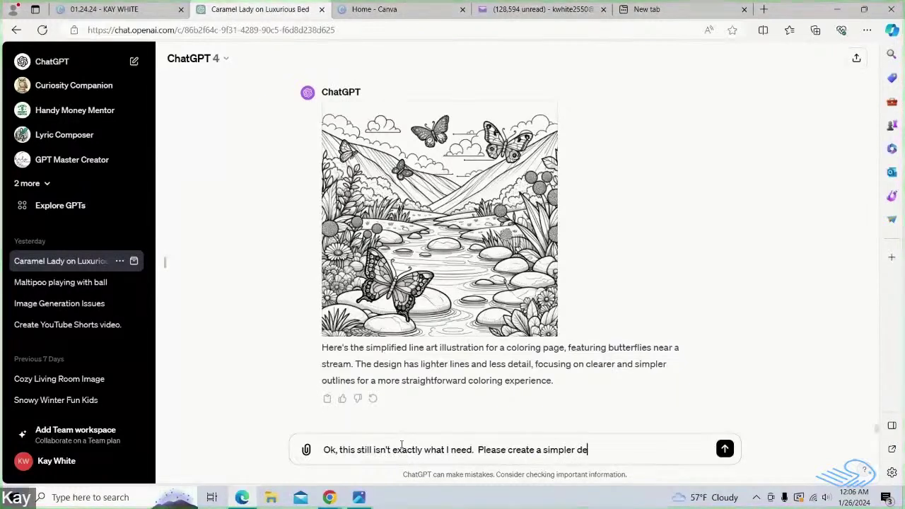
pyautogui.write('sign')
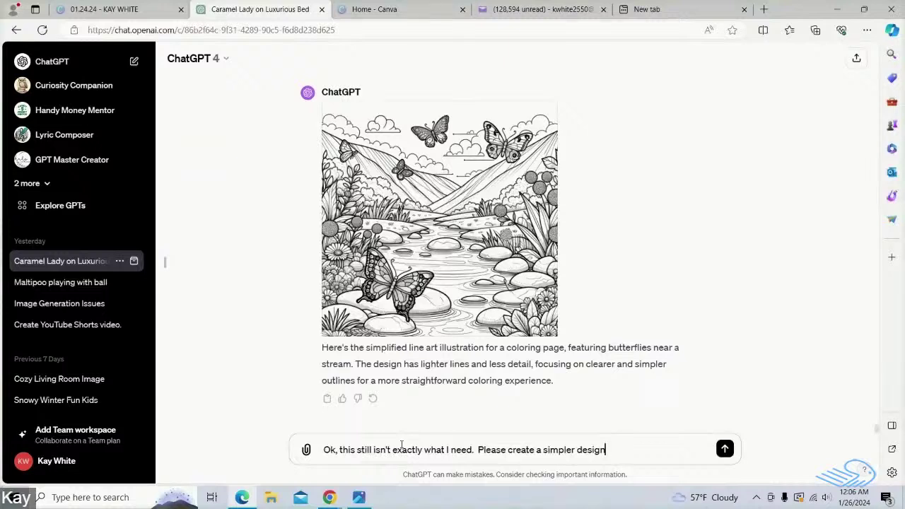
# Continue the design request with "like the original image you provided".
pyautogui.write(' like')
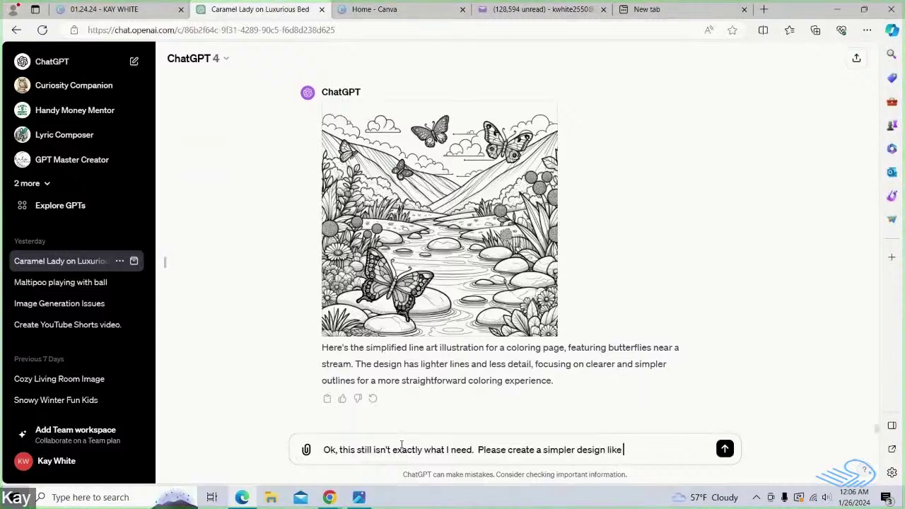
pyautogui.write(' the original')
pyautogui.press('BackSpace')
pyautogui.press('BackSpace')
pyautogui.press('BackSpace')
pyautogui.press('BackSpace')
pyautogui.write('inal')
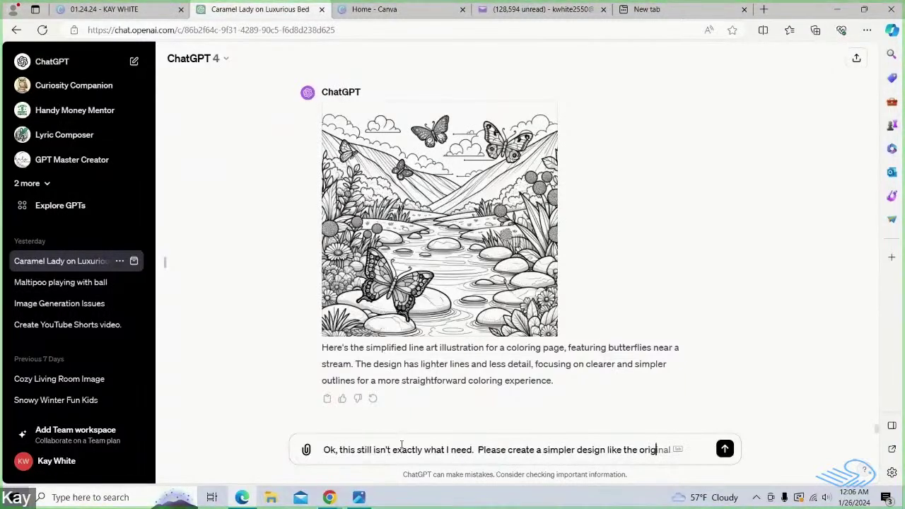
pyautogui.write(' imag')
pyautogui.write('e you pro')
pyautogui.write('v')
pyautogui.write('ided')
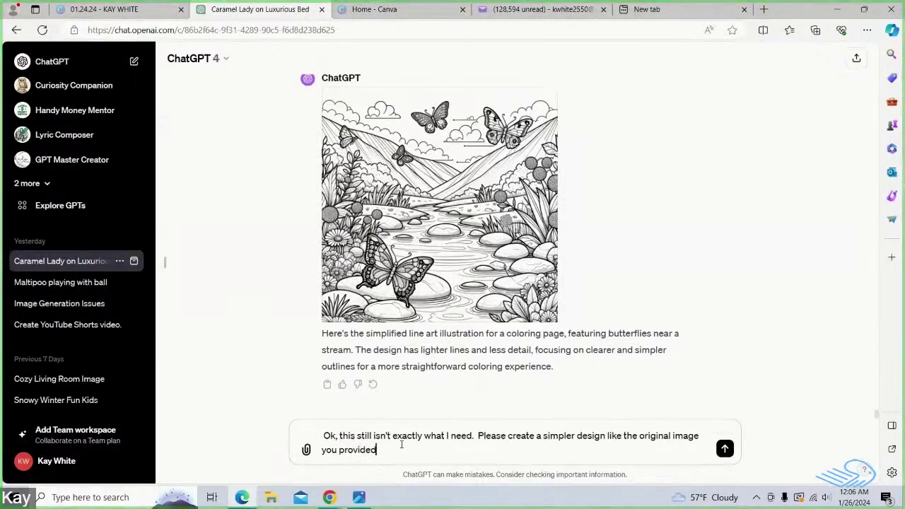
# Finish the reply with "Thanks." and send it.
pyautogui.write('.  Thans')
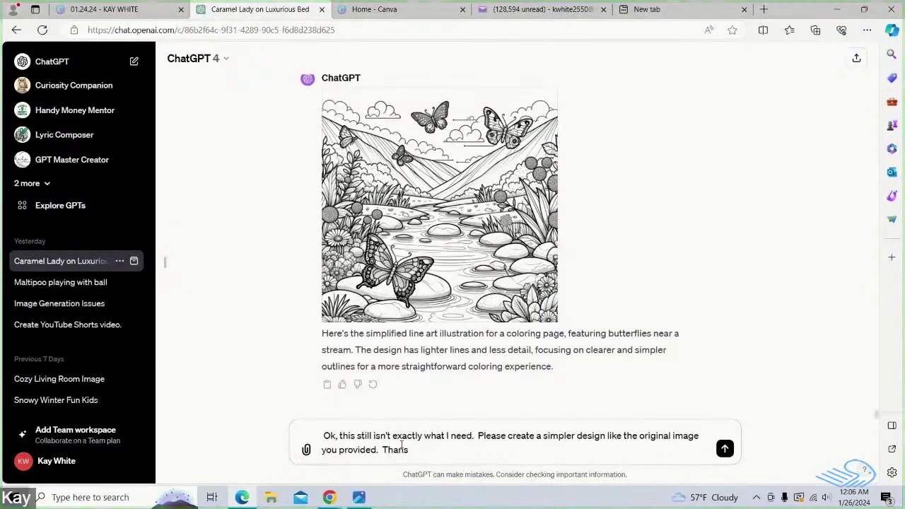
pyautogui.press('BackSpace')
pyautogui.write('ks.')
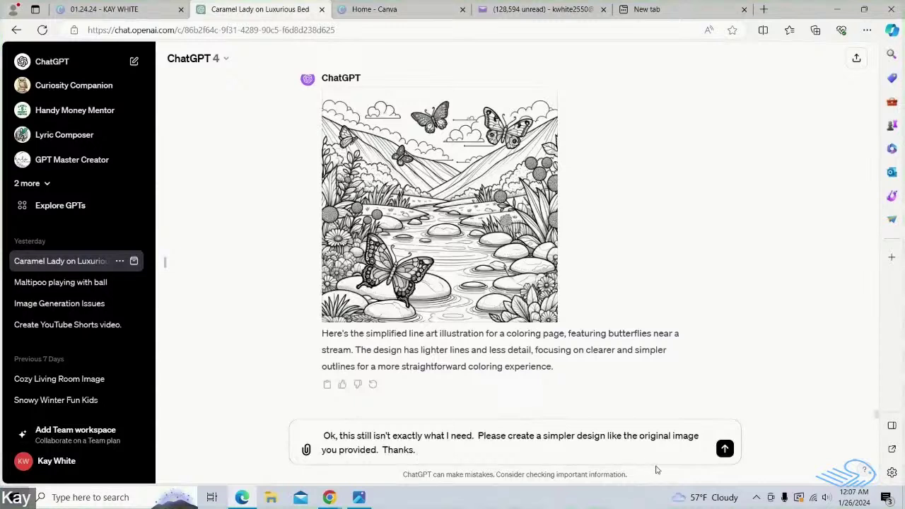
pyautogui.click(725, 449)
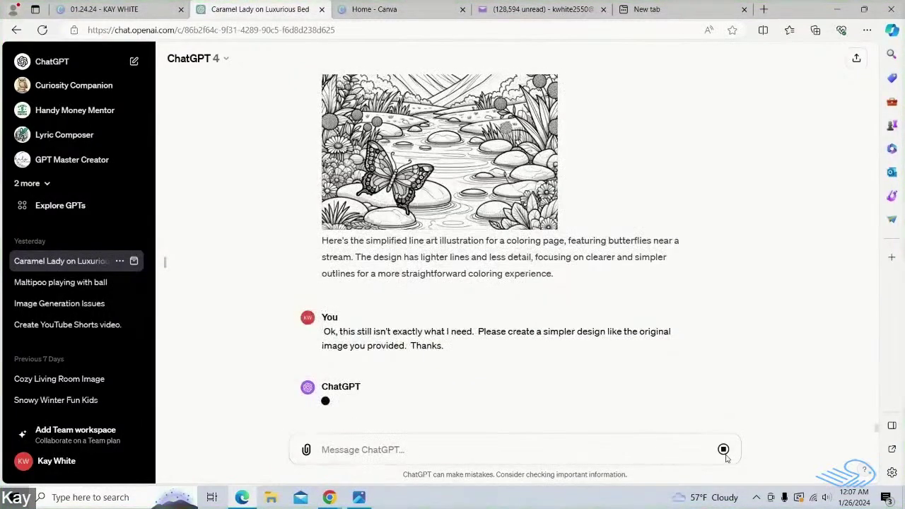
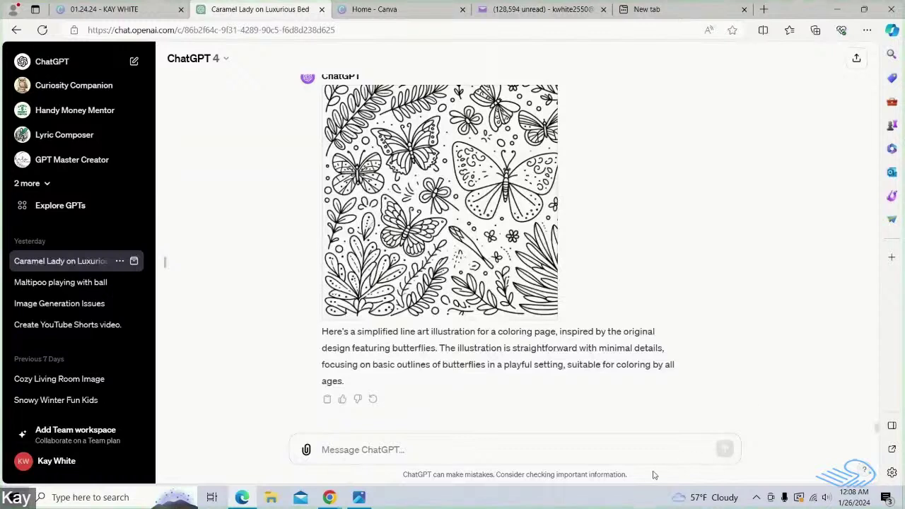
# Open a reply to the newly generated butterfly pattern image with "Ok, thanks.".
pyautogui.click(439, 456)
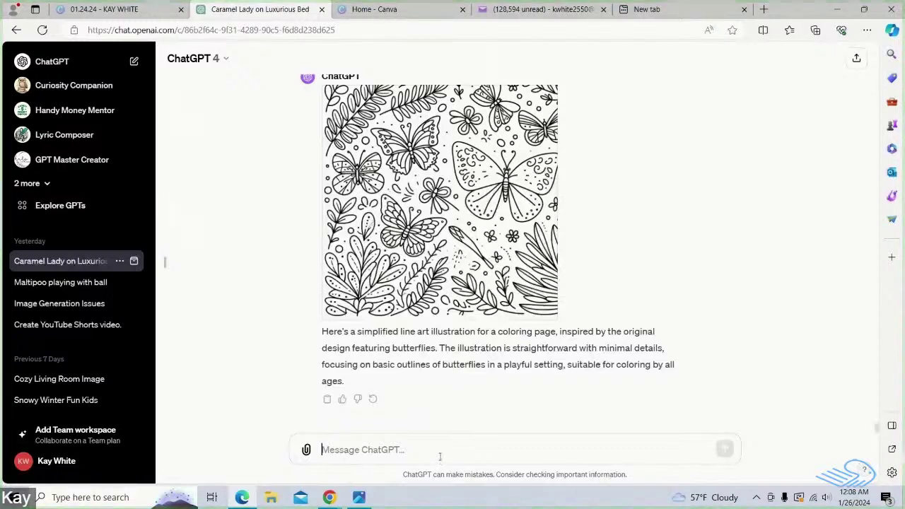
pyautogui.write('Ok, than')
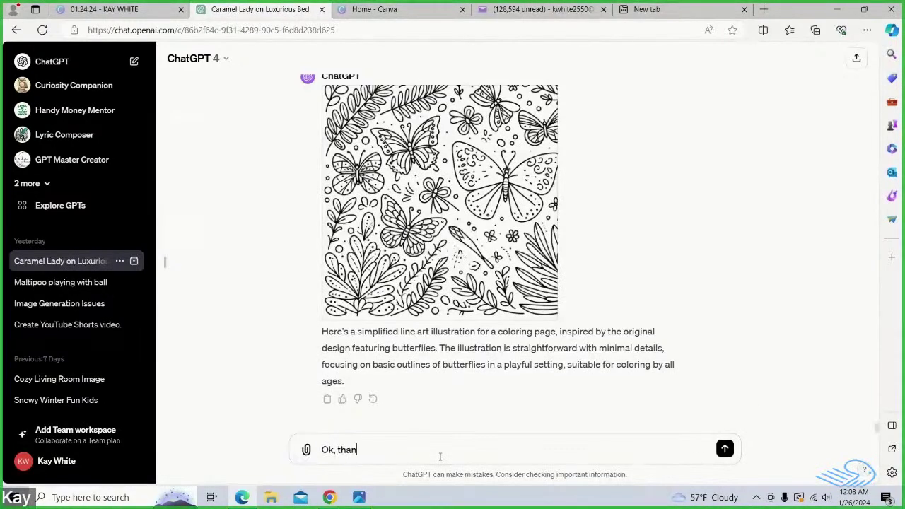
pyautogui.write('ks.  ')
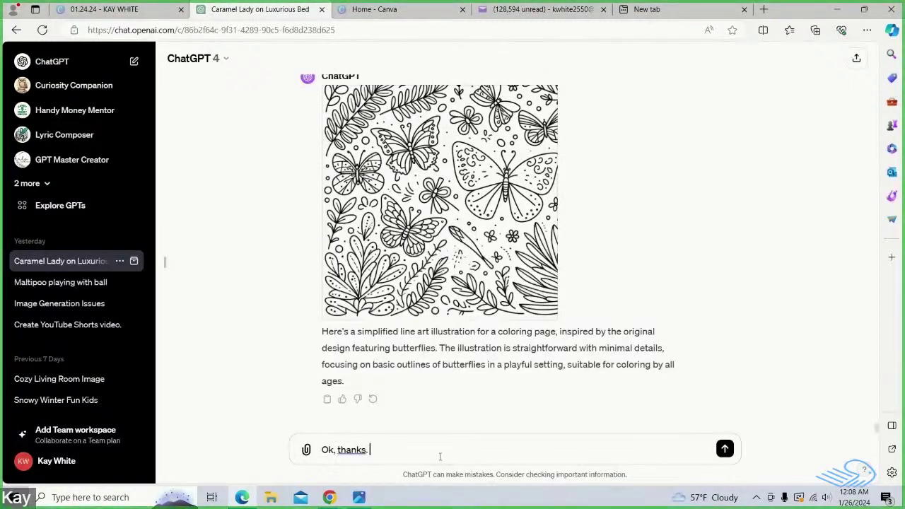
# Add the sentence "This still isn't exactly what I need." to the reply.
pyautogui.write('This ')
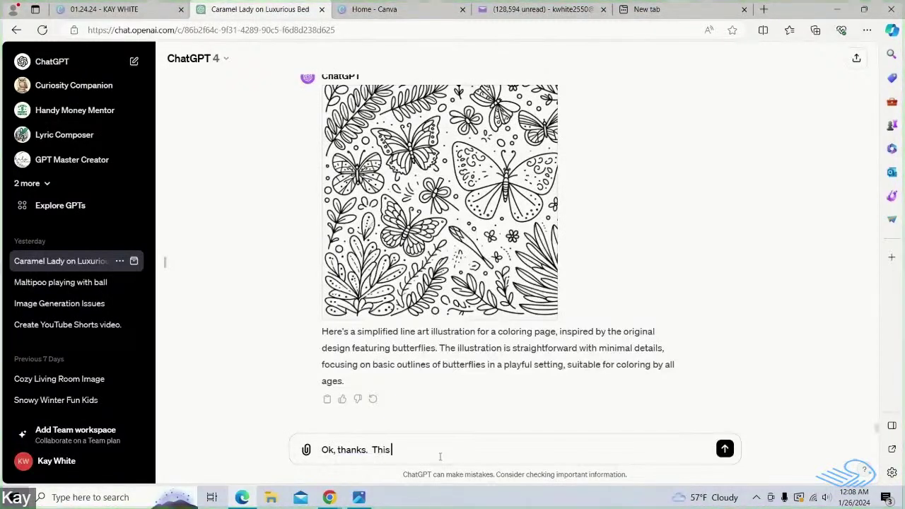
pyautogui.write('still')
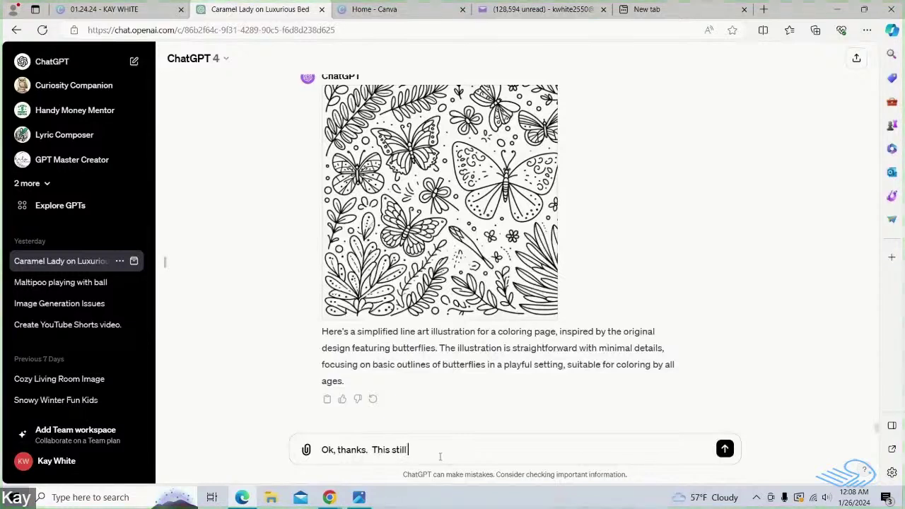
pyautogui.write(" isn't exctly")
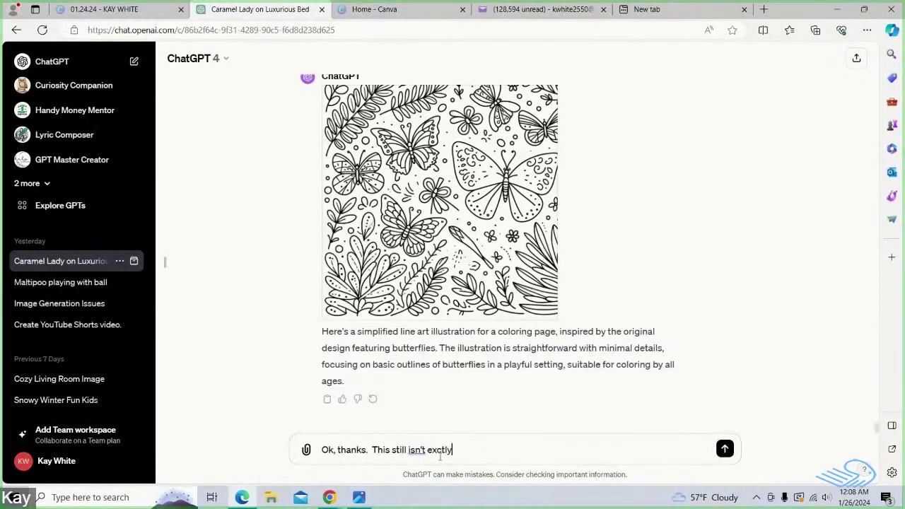
pyautogui.press('BackSpace')
pyautogui.press('BackSpace')
pyautogui.press('BackSpace')
pyautogui.press('BackSpace')
pyautogui.press('BackSpace')
pyautogui.write('actly ')
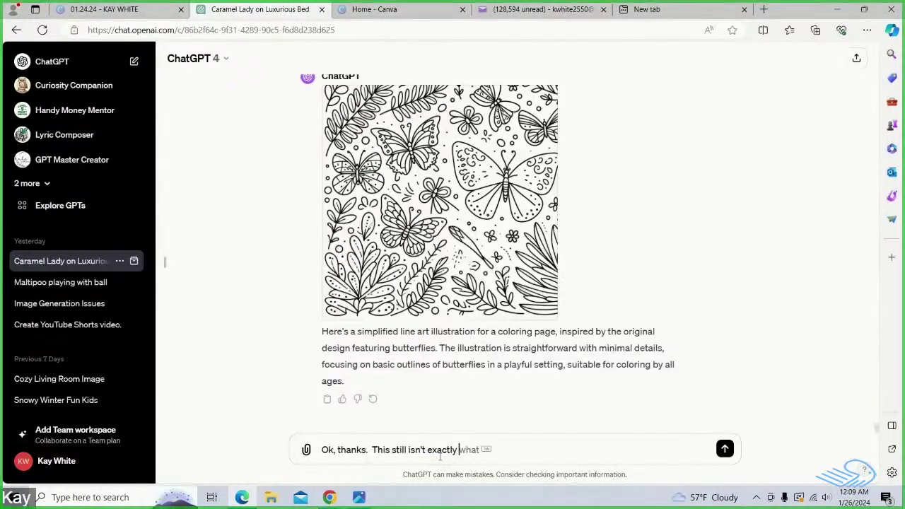
pyautogui.write('what I')
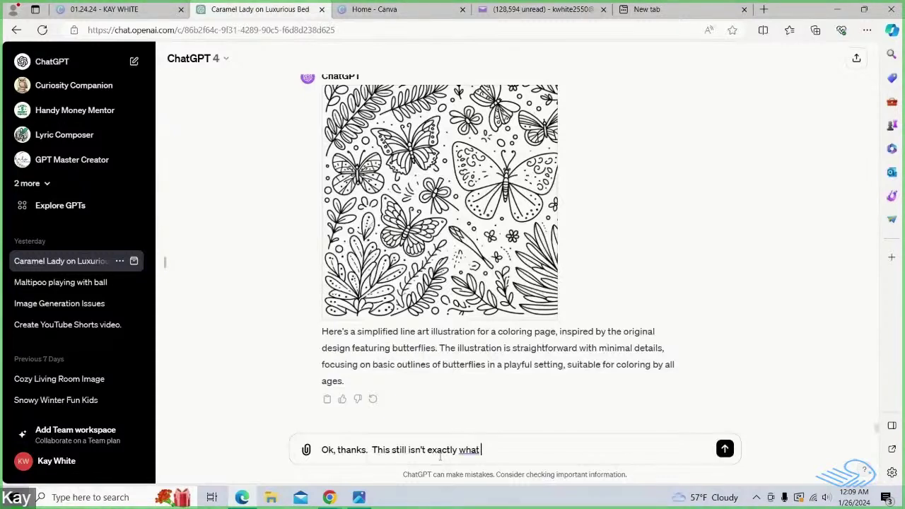
pyautogui.write(' nee')
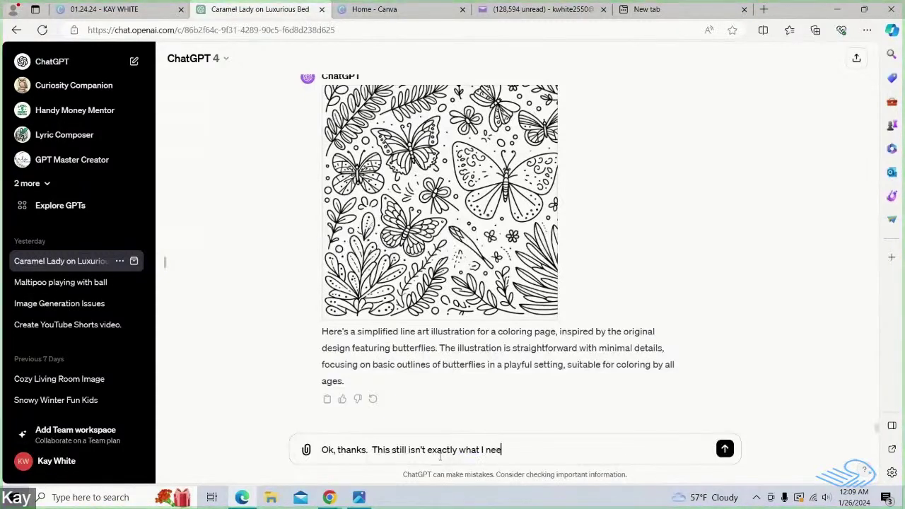
pyautogui.write('d. ')
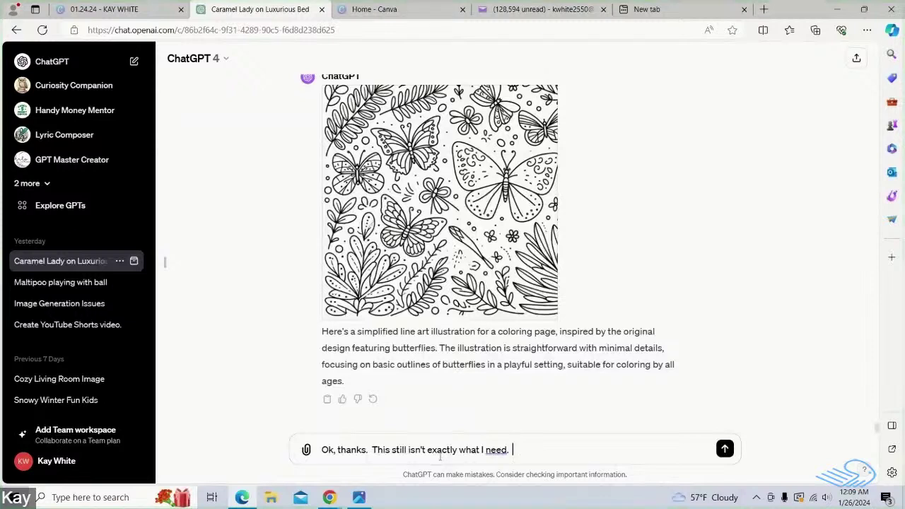
# Continue the reply with "Please help me understand what I can say".
pyautogui.write(' Please')
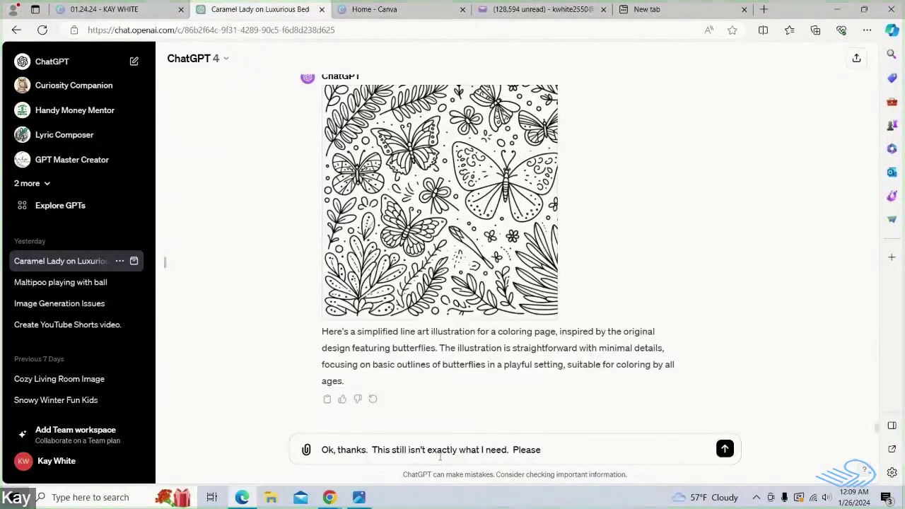
pyautogui.write('help m')
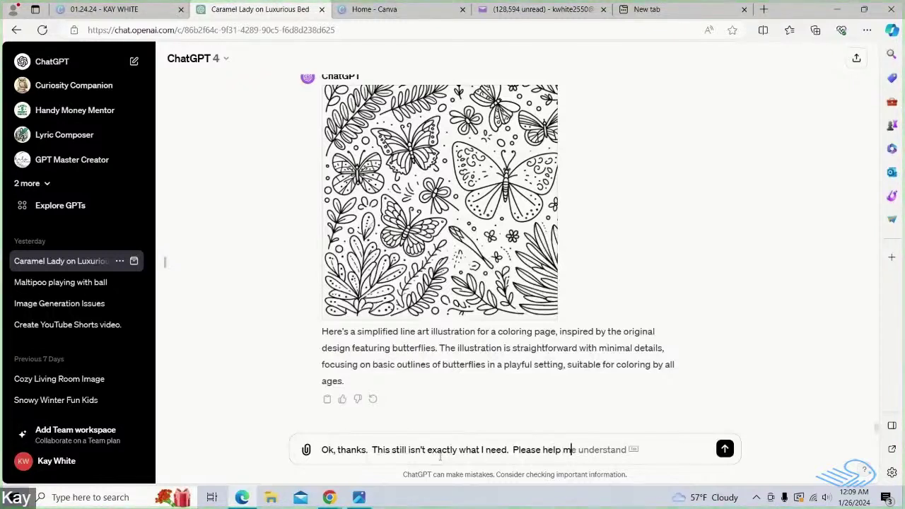
pyautogui.write('e u')
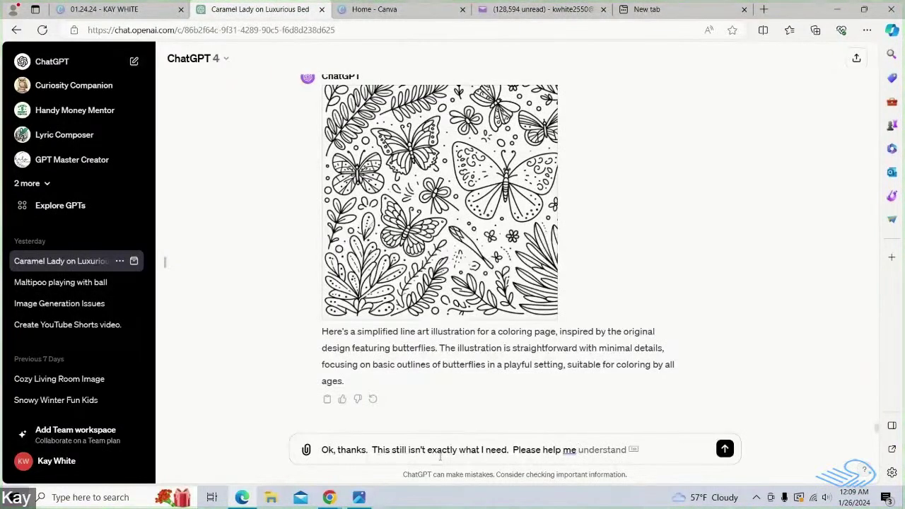
pyautogui.write('nd')
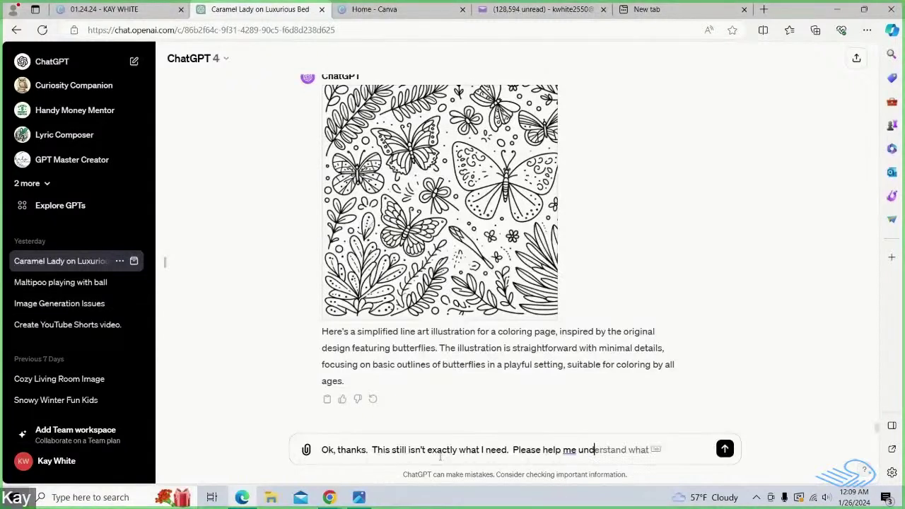
pyautogui.write('erstand')
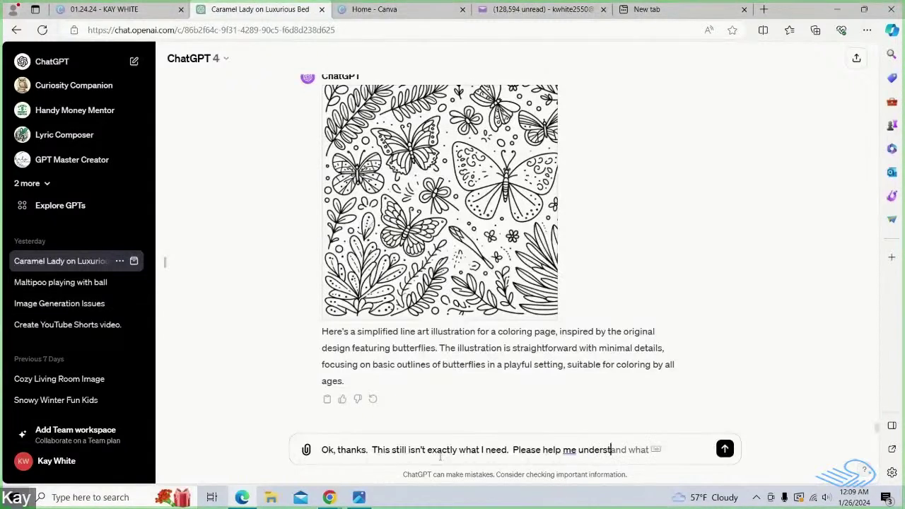
pyautogui.write(' what I can')
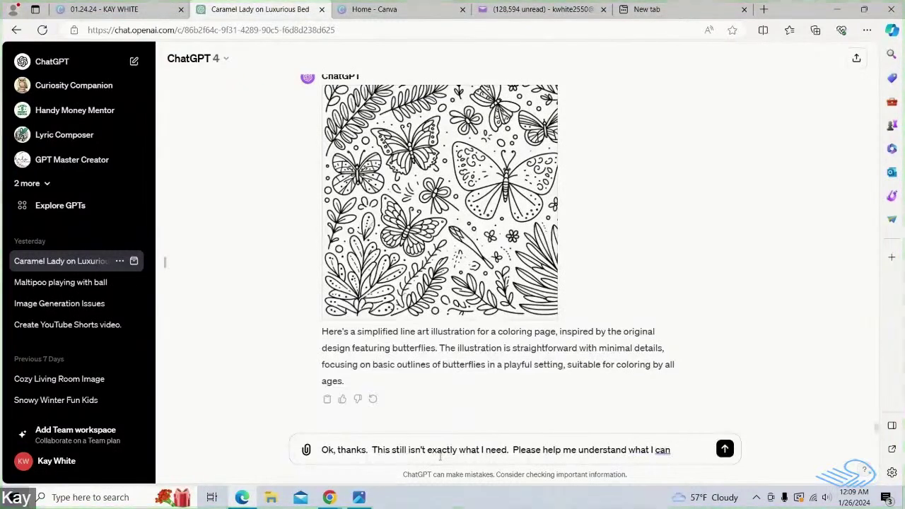
pyautogui.write(' say')
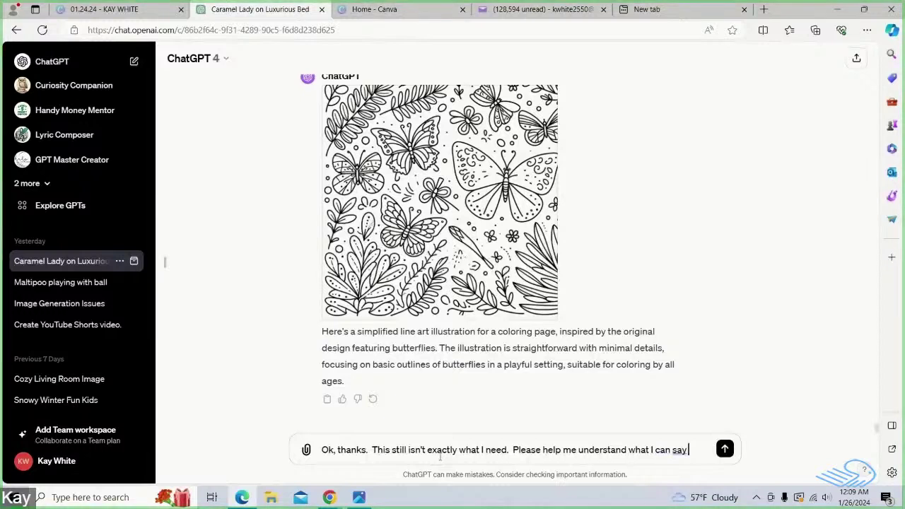
# Extend the request in the reply with "to help you provide me with".
pyautogui.write(' to help')
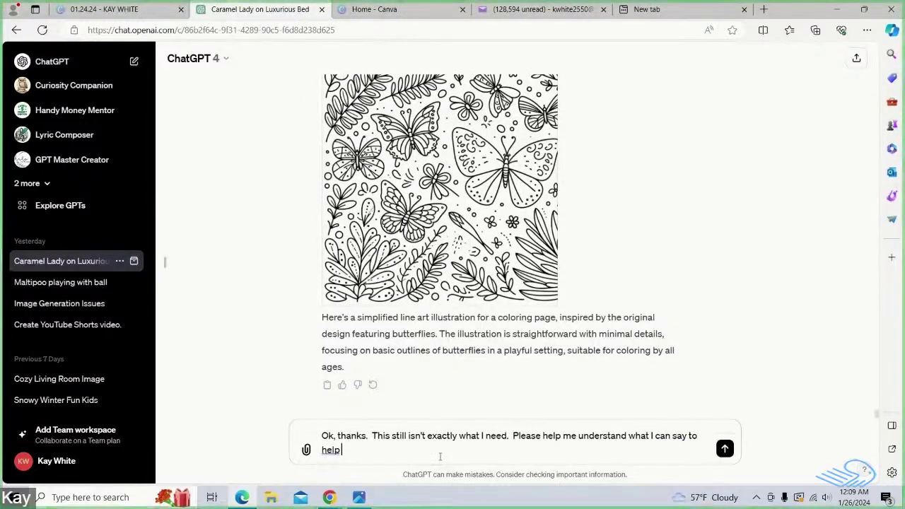
pyautogui.write(' you pro')
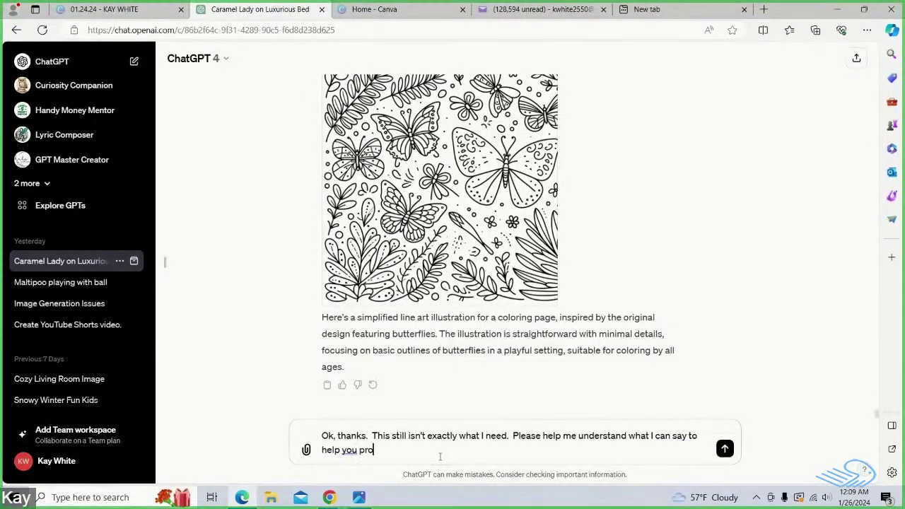
pyautogui.write('vie e')
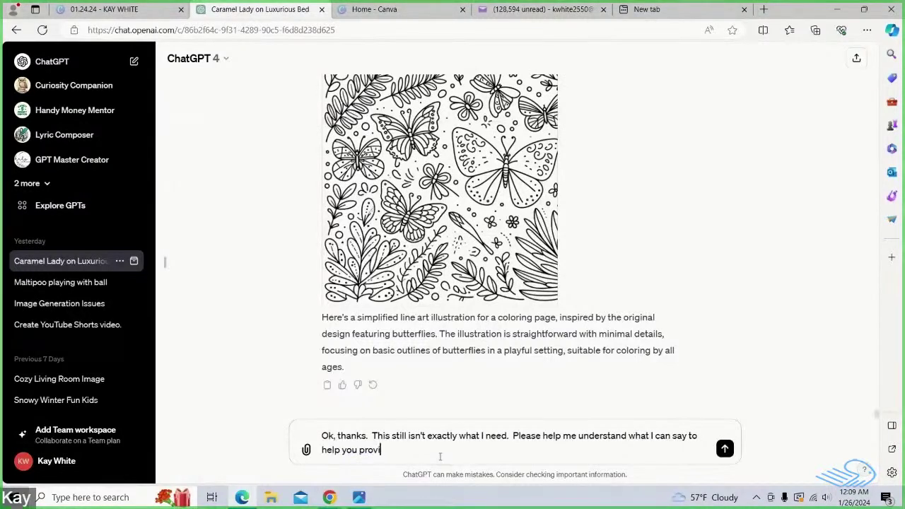
pyautogui.press('BackSpace')
pyautogui.press('BackSpace')
pyautogui.press('BackSpace')
pyautogui.write('d')
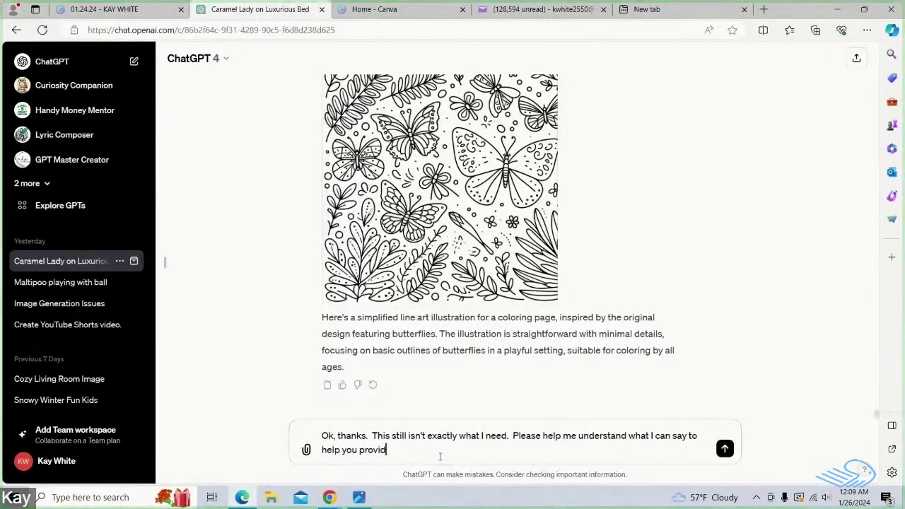
pyautogui.write('e me with ')
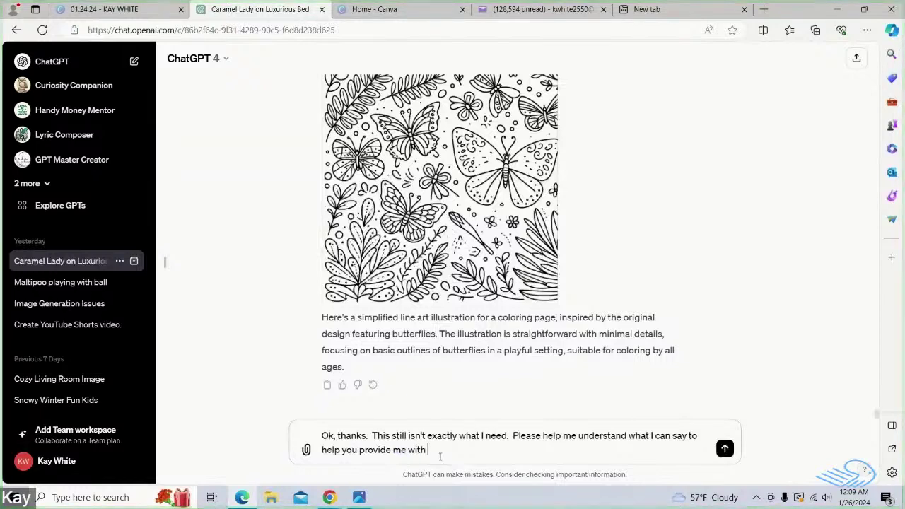
# Name the wanted result in the reply as "simple butterfly scenes", correcting the spelling of "scenes".
pyautogui.write('simple secens')
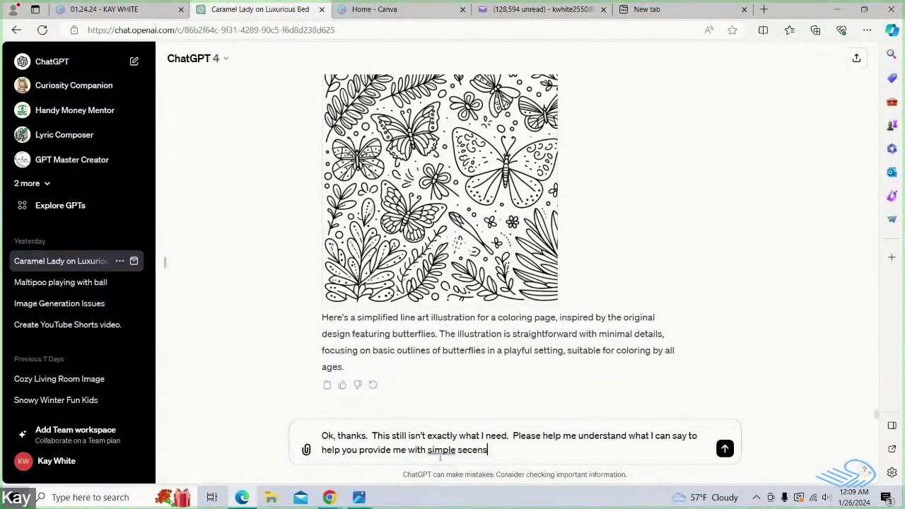
pyautogui.press('BackSpace')
pyautogui.press('BackSpace')
pyautogui.press('BackSpace')
pyautogui.press('BackSpace')
pyautogui.press('BackSpace')
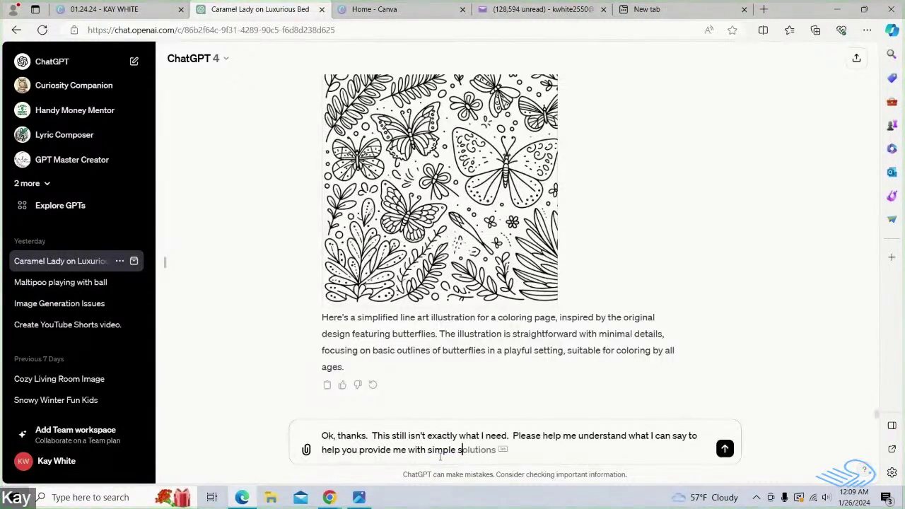
pyautogui.press('BackSpace')
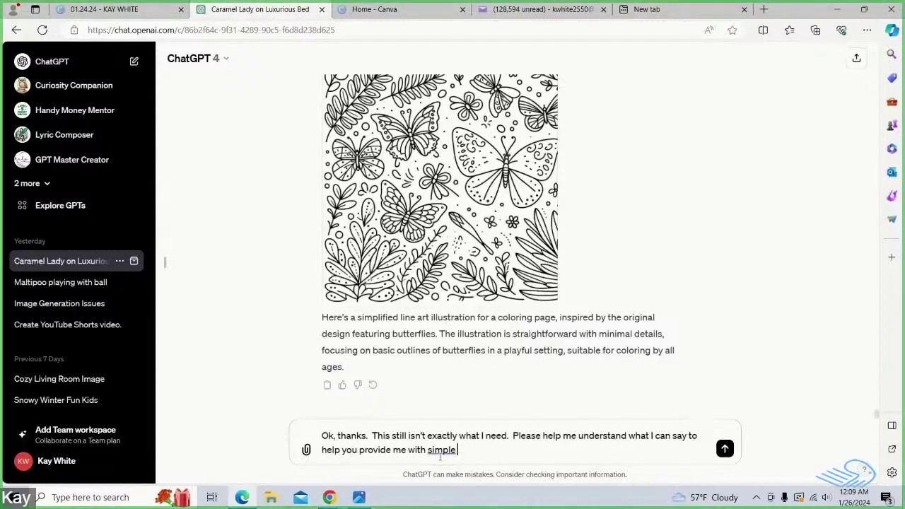
pyautogui.write('butter')
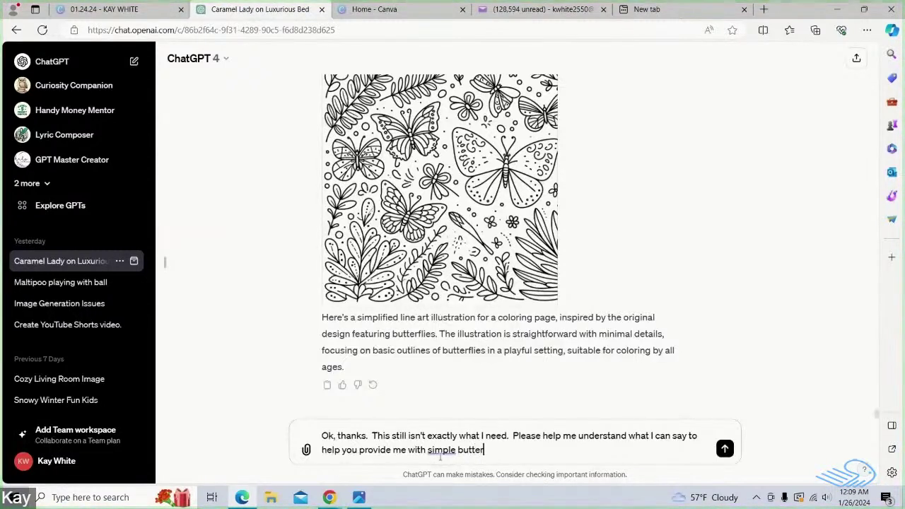
pyautogui.write('fl')
pyautogui.write('y')
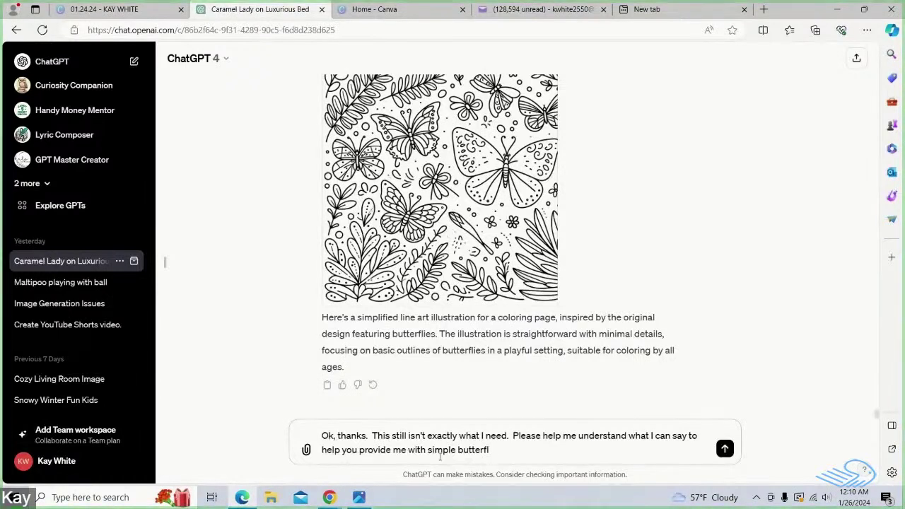
pyautogui.write(' se')
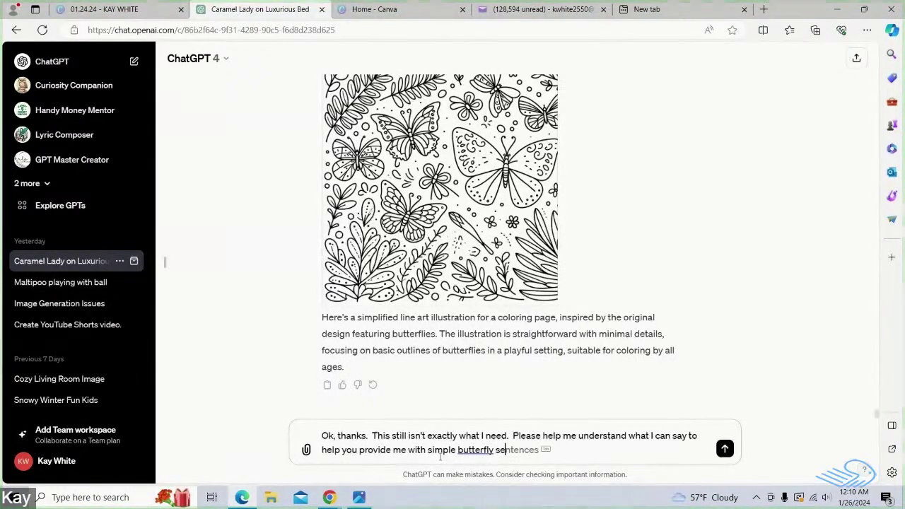
pyautogui.press('BackSpace')
pyautogui.write('cenes')
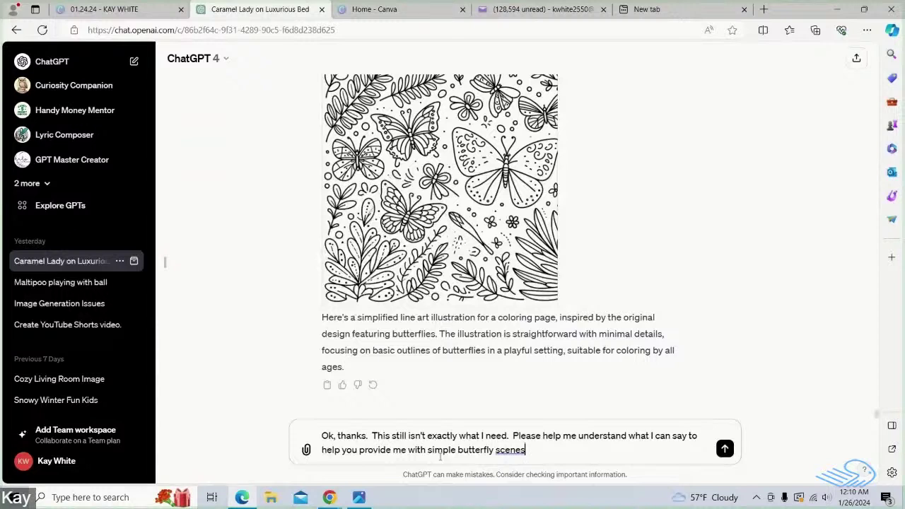
# Describe the scenes in the reply with "where images are fun and cute and".
pyautogui.write('where images')
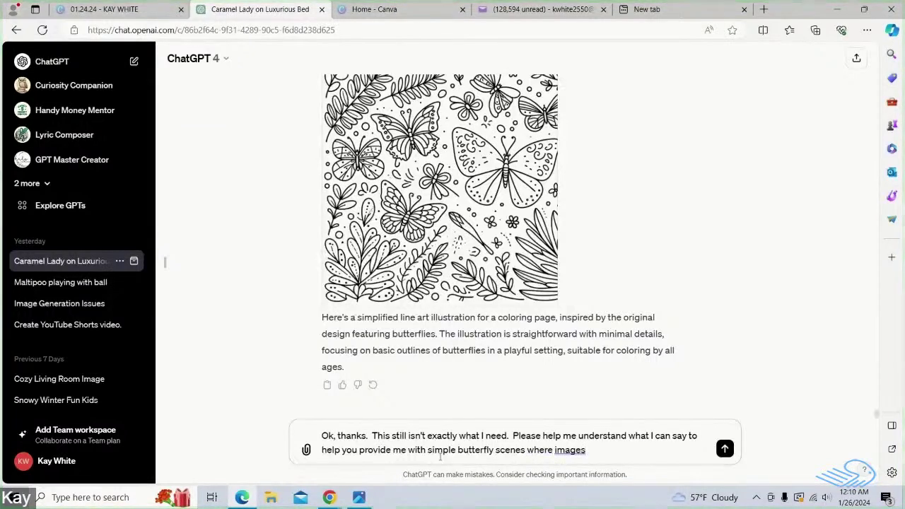
pyautogui.write(' are fund')
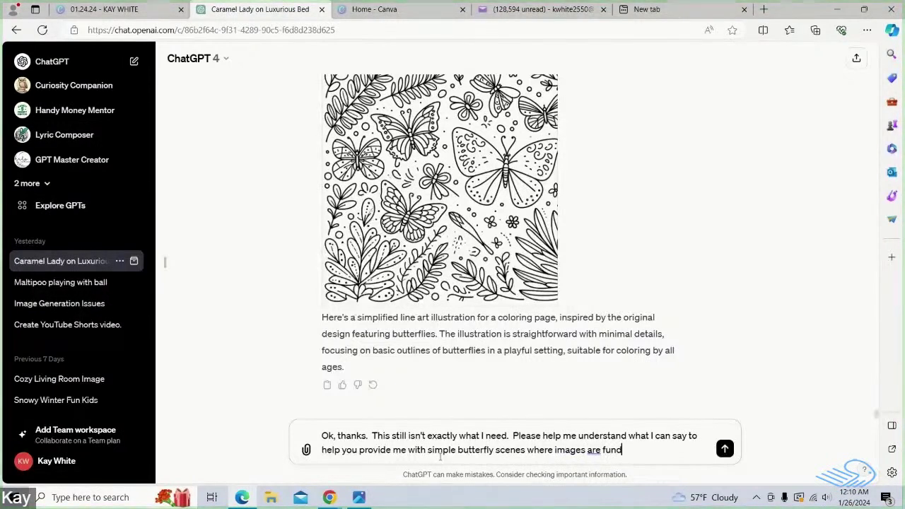
pyautogui.press('BackSpace')
pyautogui.write('and')
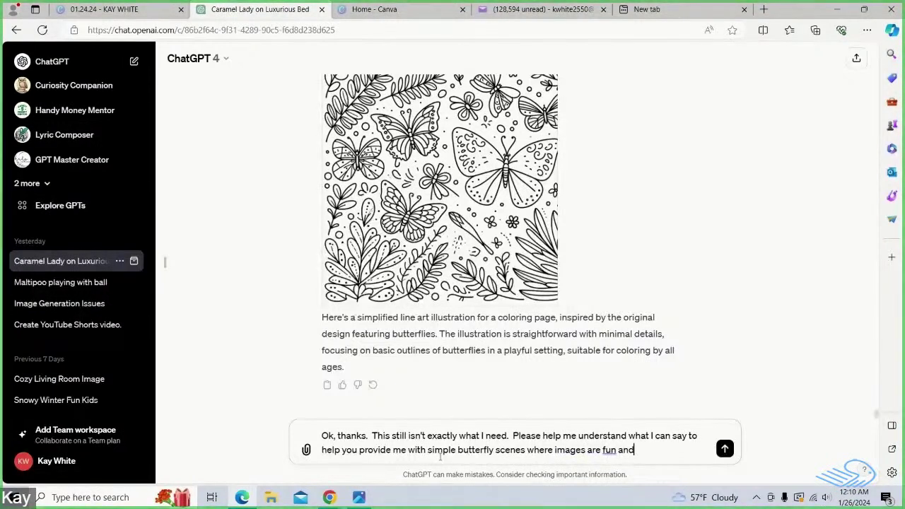
pyautogui.write(' cut')
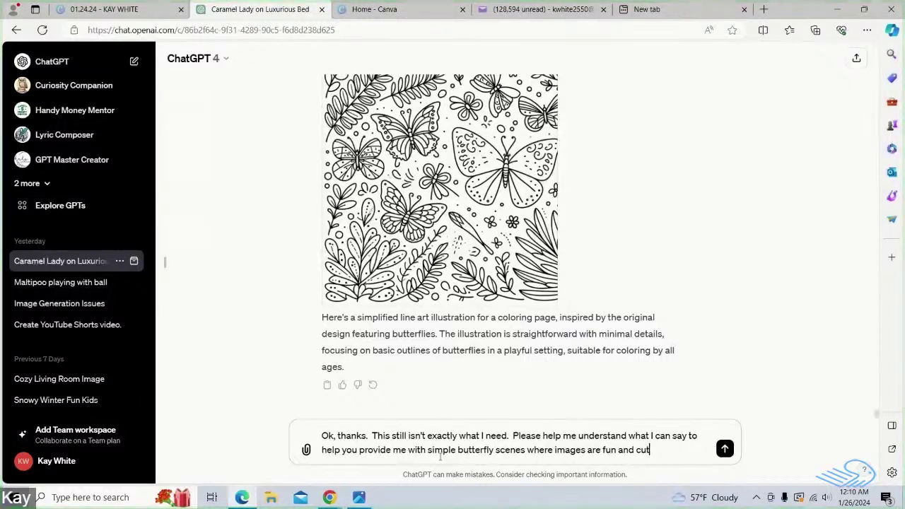
pyautogui.write('e an')
pyautogui.write('d not')
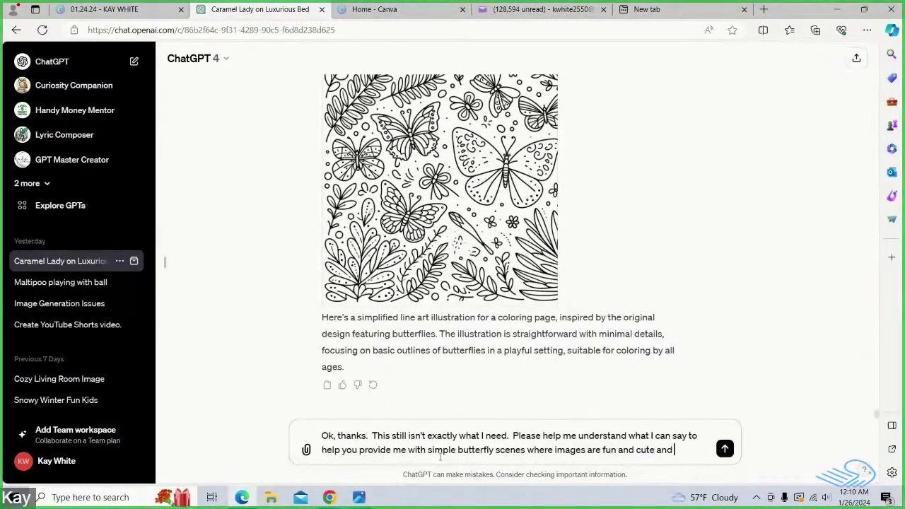
pyautogui.press('BackSpace')
pyautogui.press('BackSpace')
pyautogui.press('BackSpace')
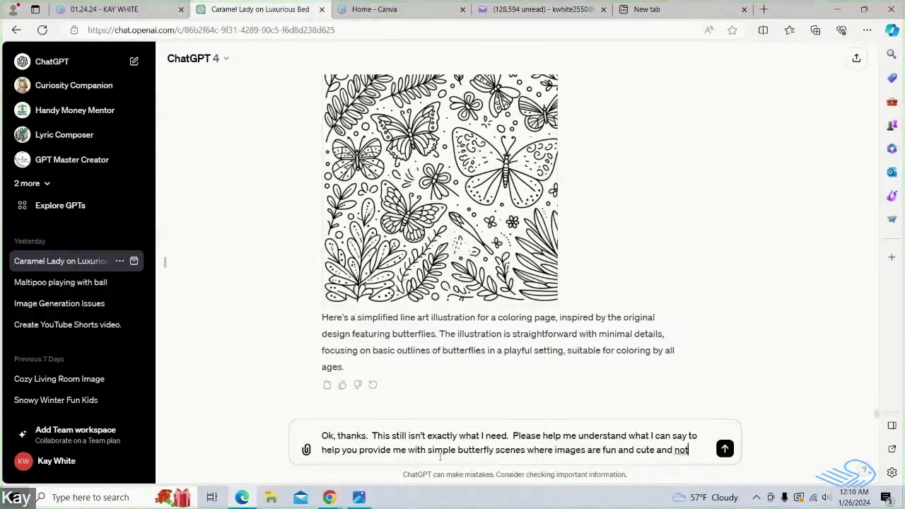
pyautogui.write('not')
pyautogui.press('BackSpace')
pyautogui.press('BackSpace')
pyautogui.press('BackSpace')
# Complete the sentence in the reply with "without dark lines and have no shaded areas.".
pyautogui.write('w')
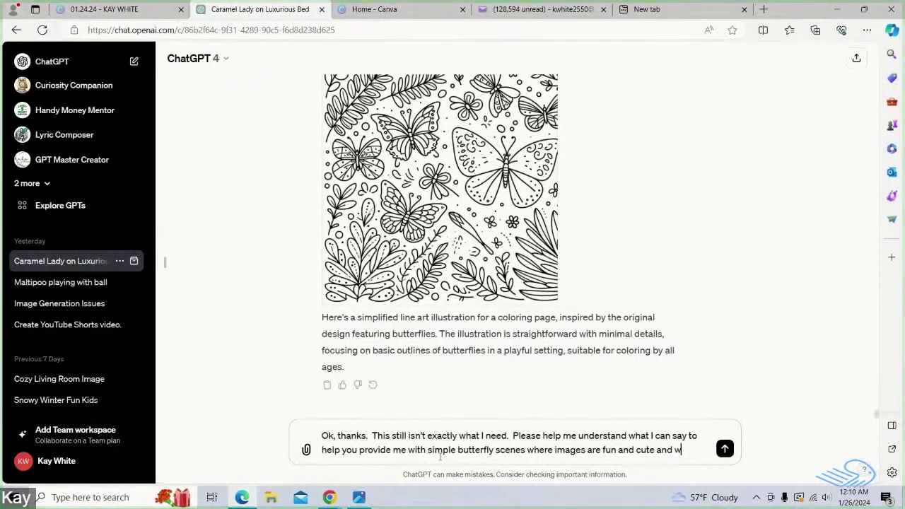
pyautogui.write('ithou')
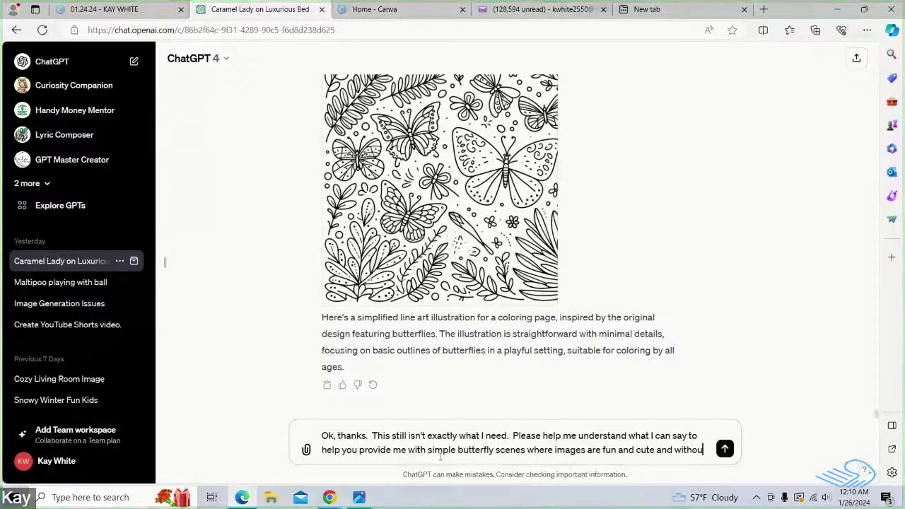
pyautogui.write('t dark')
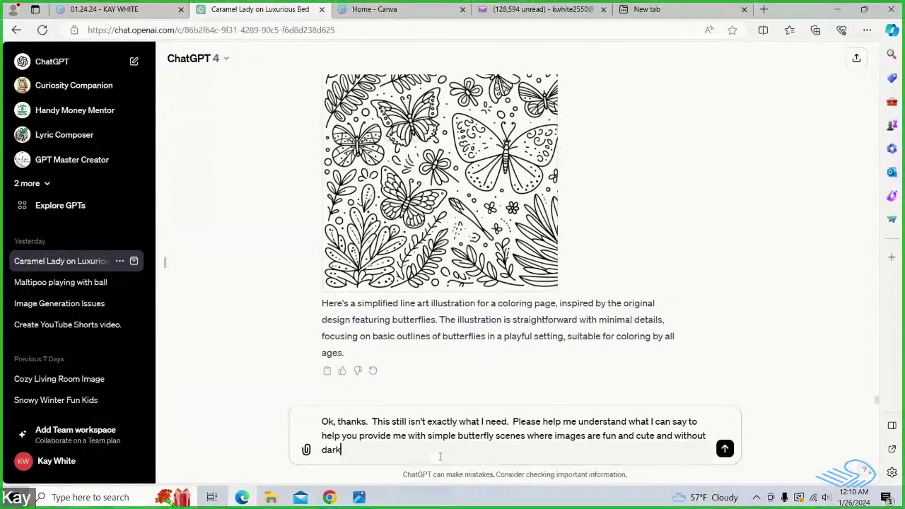
pyautogui.write(' lines and ')
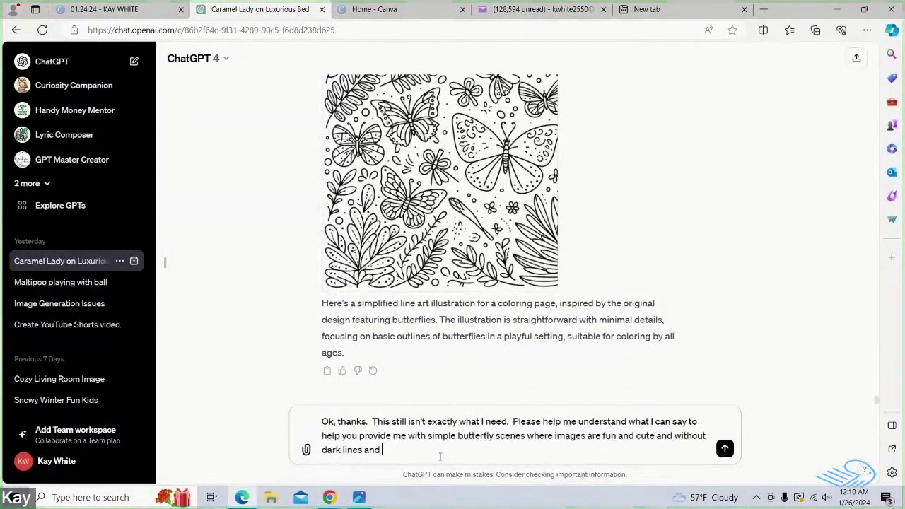
pyautogui.write('have no s')
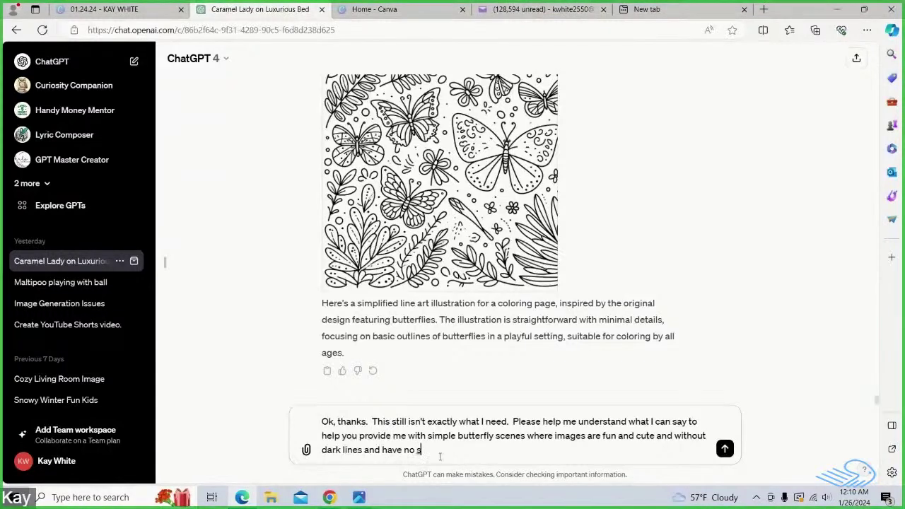
pyautogui.write('h')
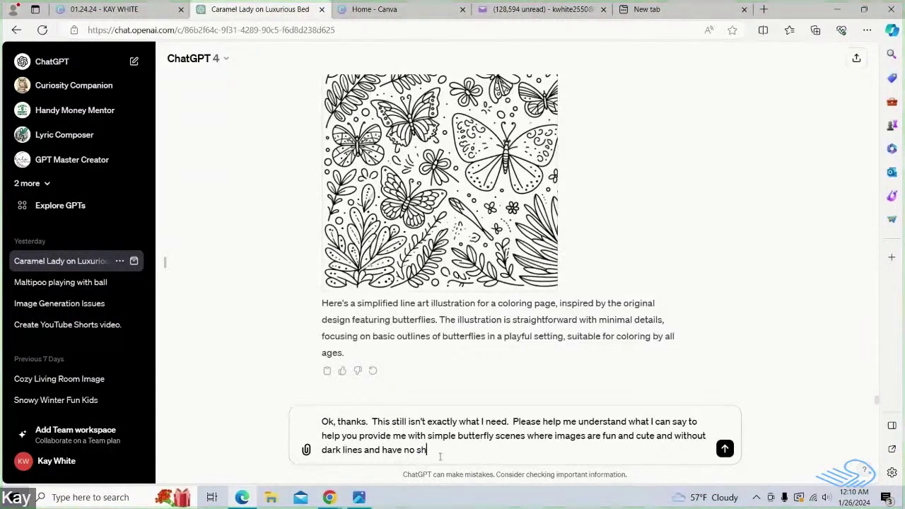
pyautogui.write('aded are')
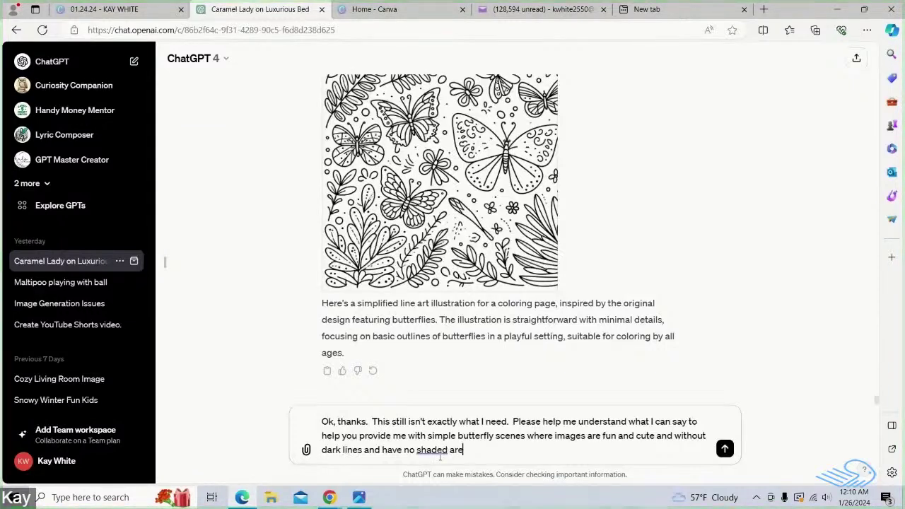
pyautogui.write('as.')
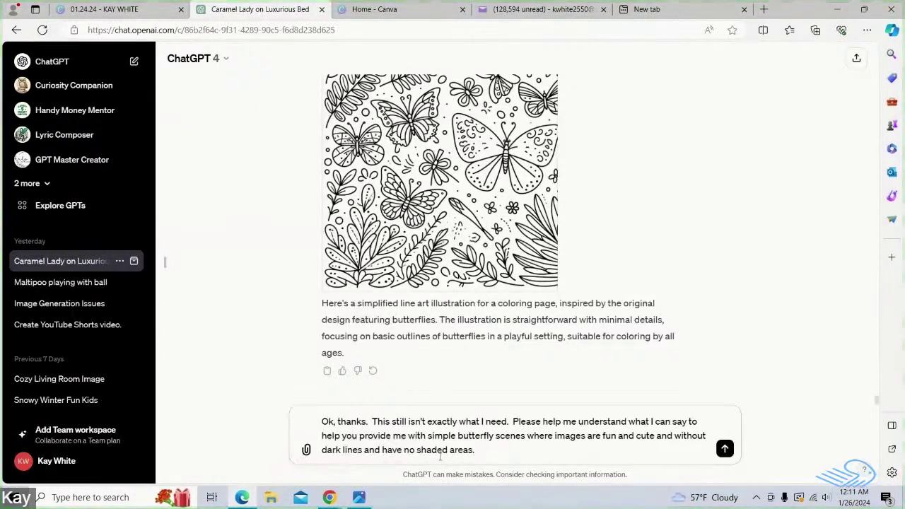
# Add "Perhaps something a 10 year old might enjoy coloring." to the end of the reply and send it.
pyautogui.write('Per')
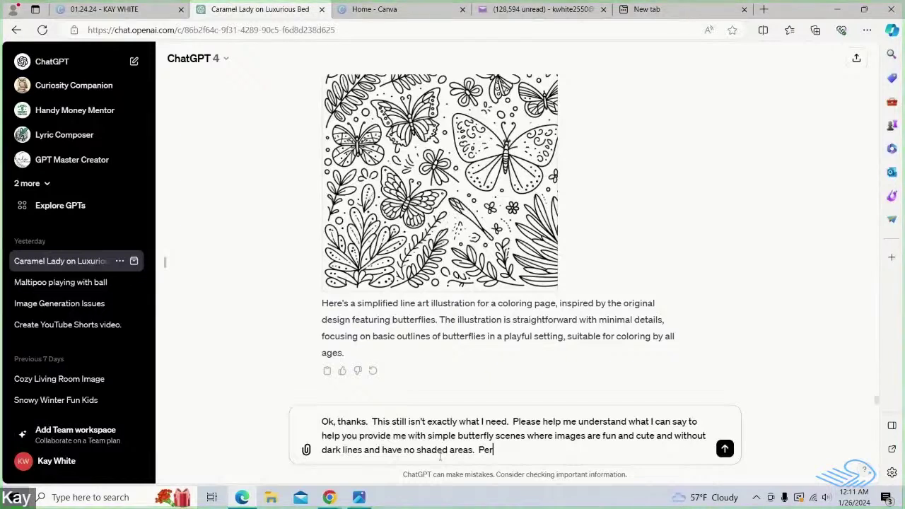
pyautogui.write('haps s')
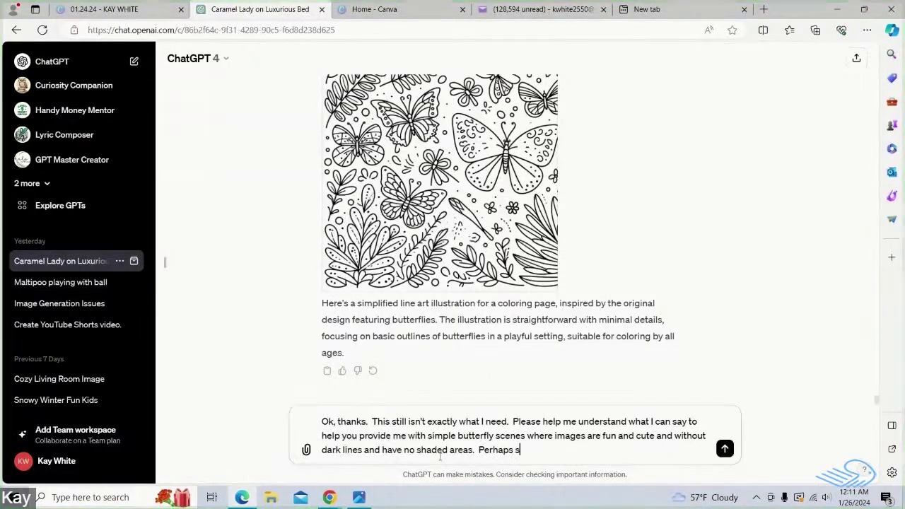
pyautogui.write('omething a')
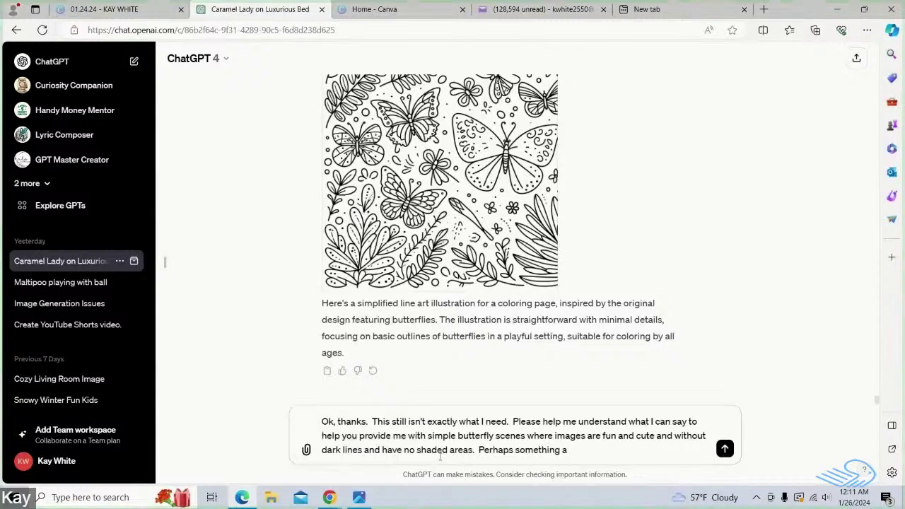
pyautogui.write('l0 year old m')
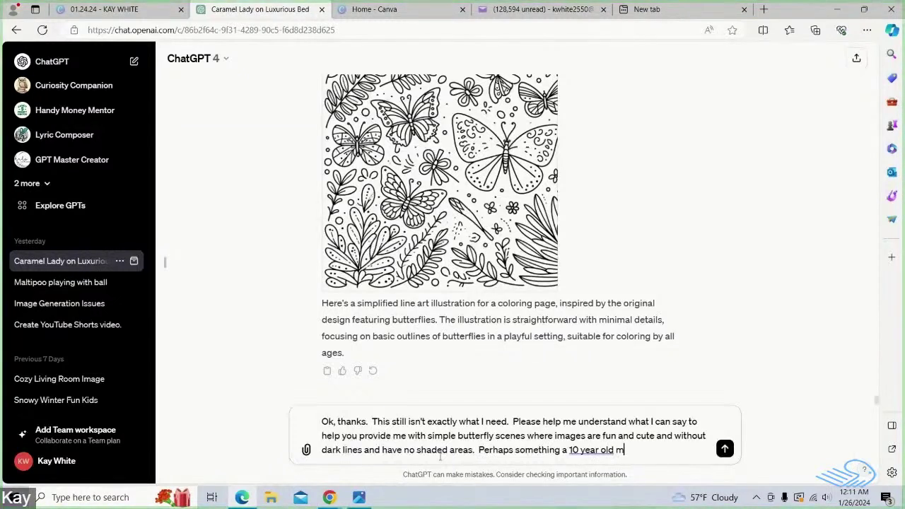
pyautogui.write('ight ')
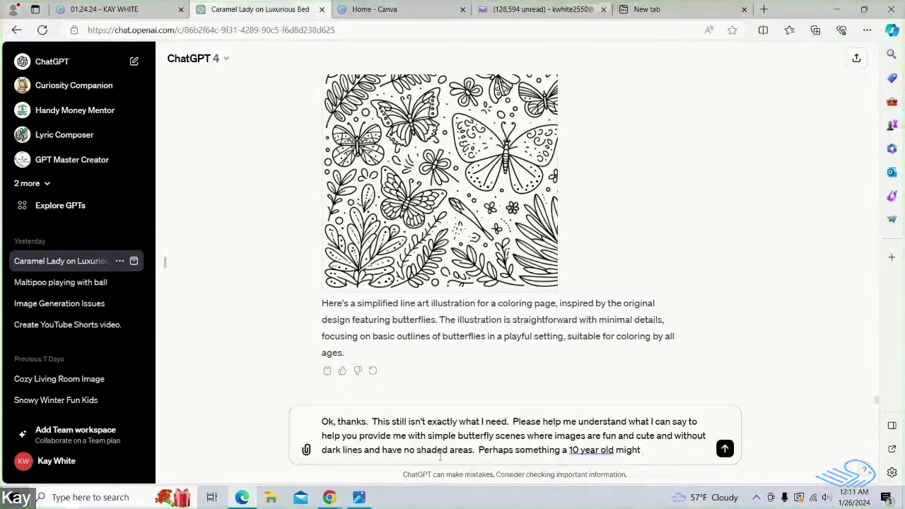
pyautogui.write('enjoy')
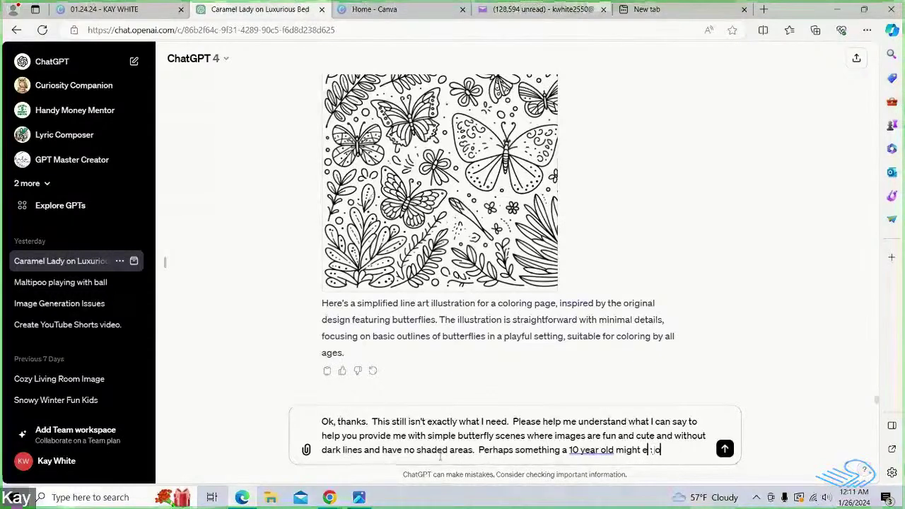
pyautogui.write(' c')
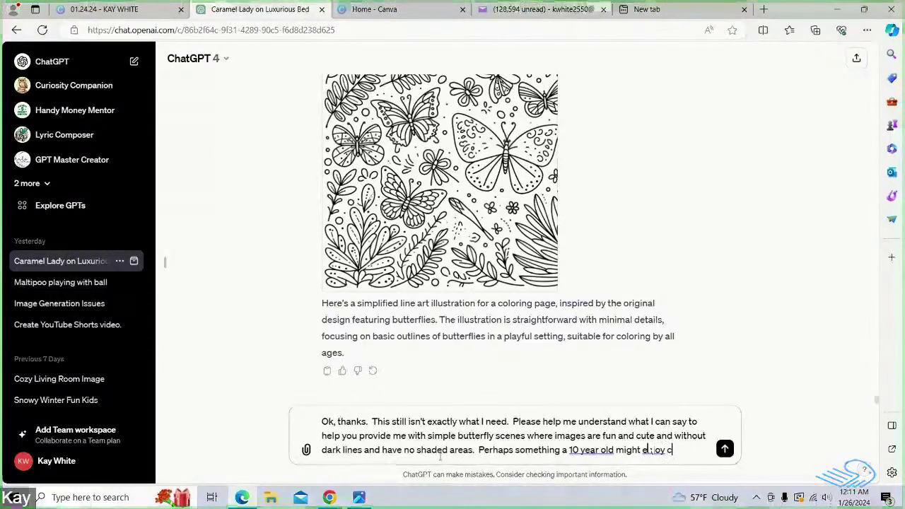
pyautogui.write('oloring')
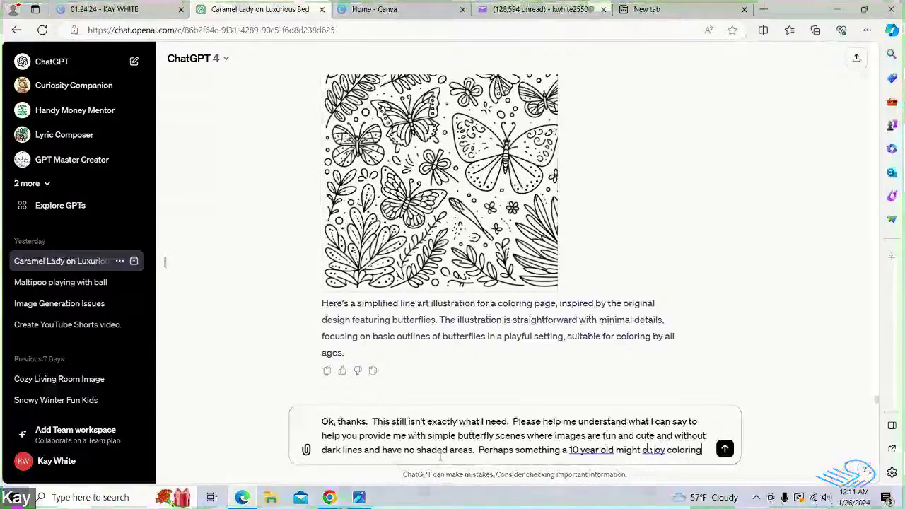
pyautogui.write('.')
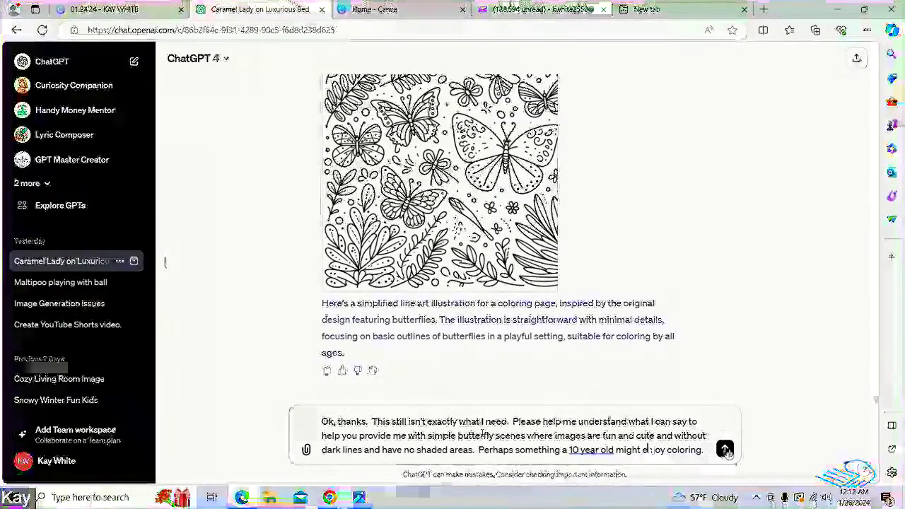
pyautogui.click(725, 451)
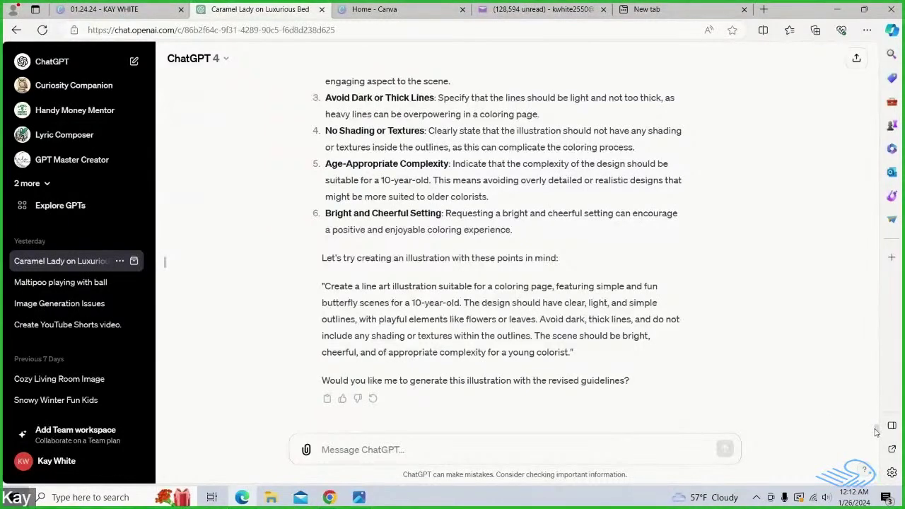
# Read through ChatGPT's tips for wording simple butterfly scene requests and its proposed illustration prompt.
pyautogui.scroll(5, 876, 433)
pyautogui.scroll(-5, 876, 432)
pyautogui.scroll(1, 878, 433)
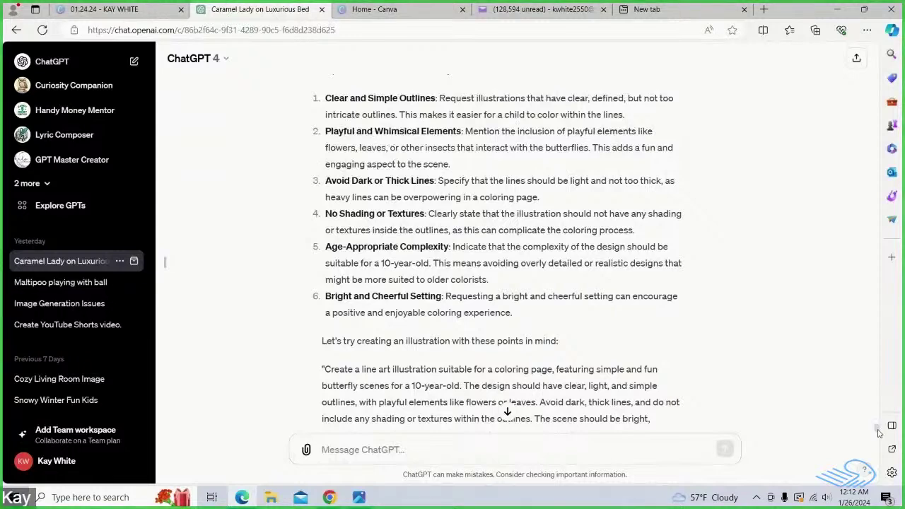
pyautogui.scroll(2, 877, 432)
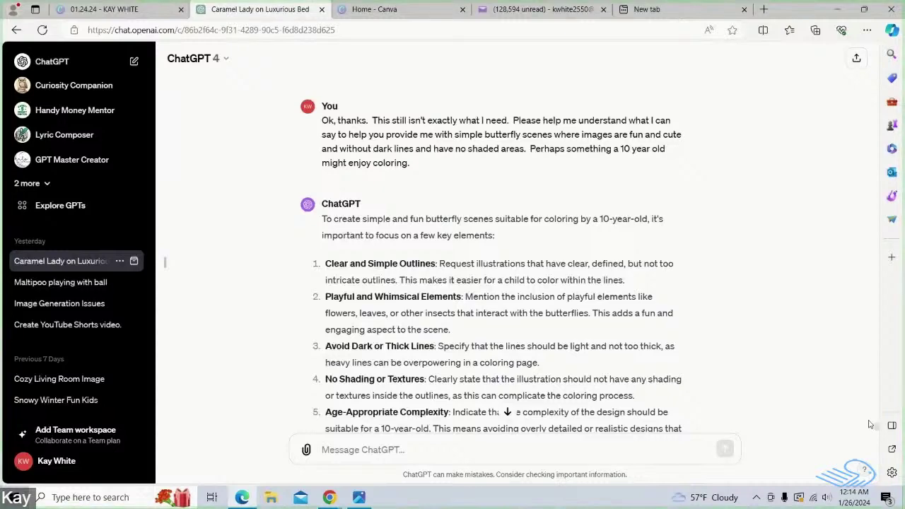
pyautogui.scroll(-3, 876, 429)
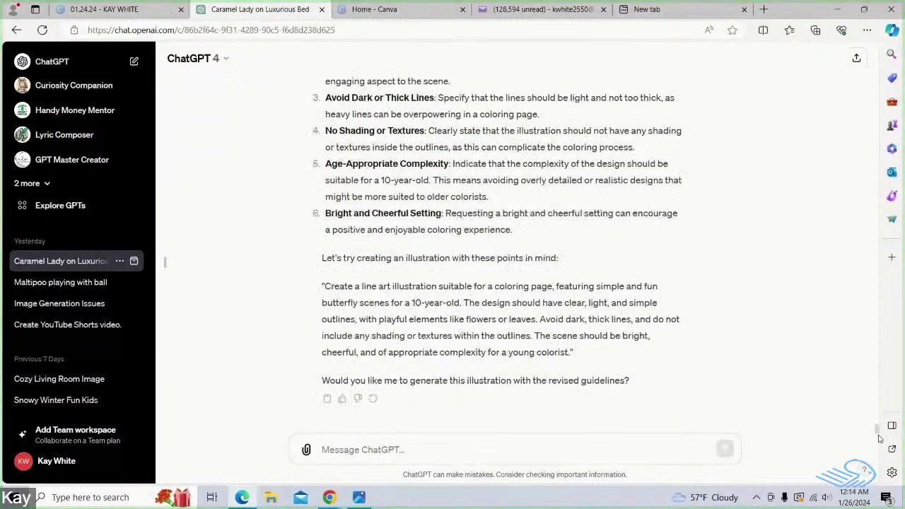
pyautogui.scroll(1, 878, 432)
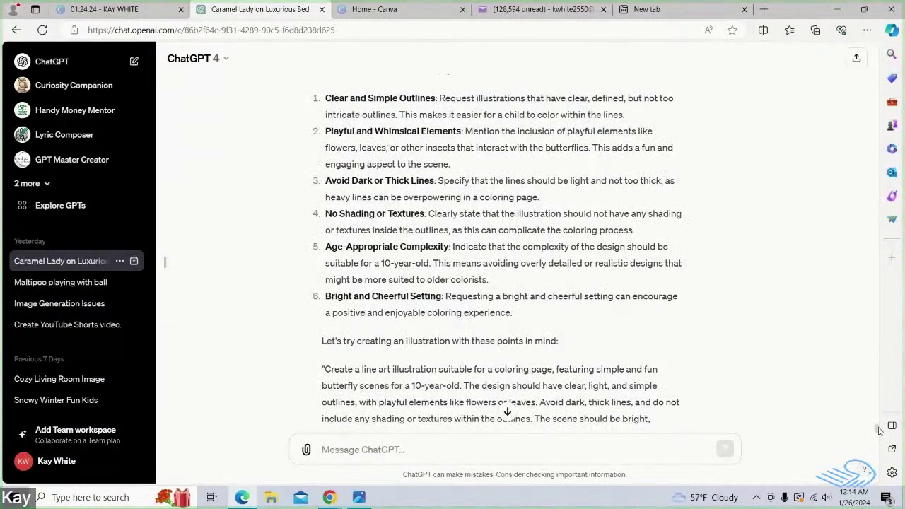
pyautogui.scroll(-1, 878, 432)
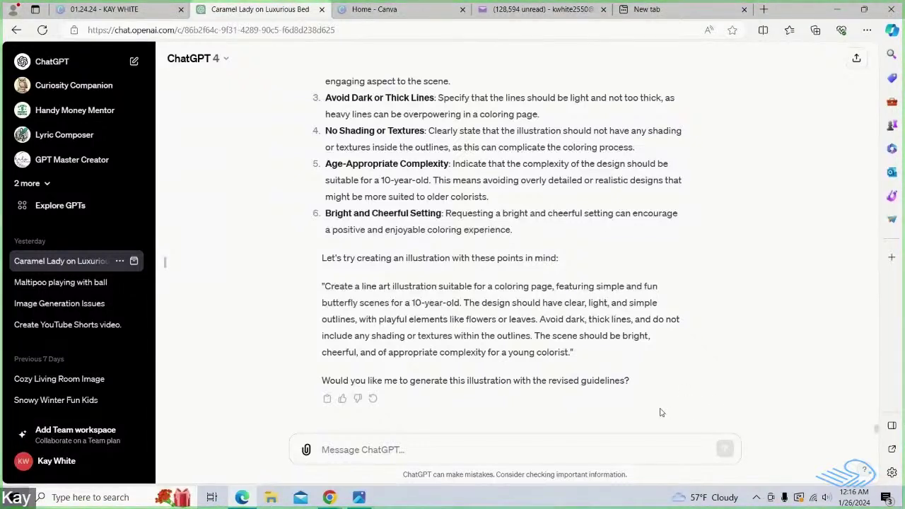
# Answer "Yes." to have the illustration generated with the revised guidelines.
pyautogui.click(609, 438)
pyautogui.write('Yes')
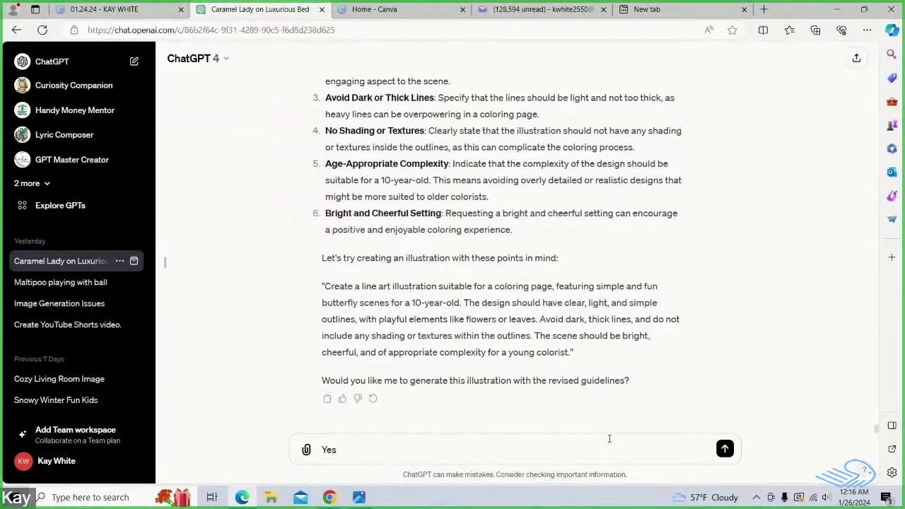
pyautogui.write('.')
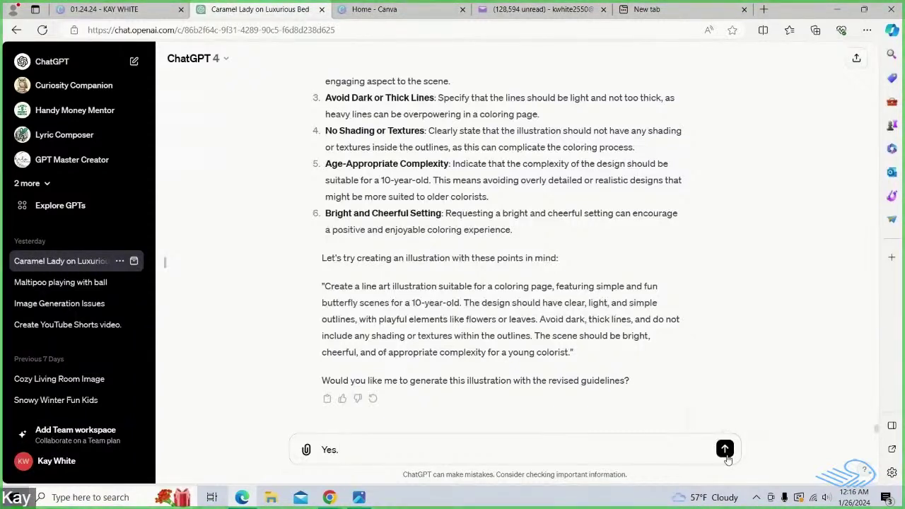
pyautogui.click(725, 456)
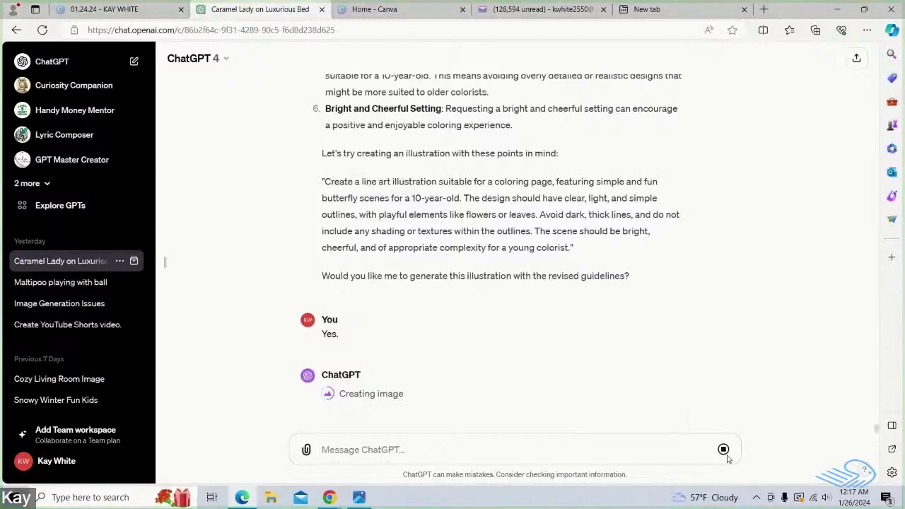
pyautogui.click(726, 456)
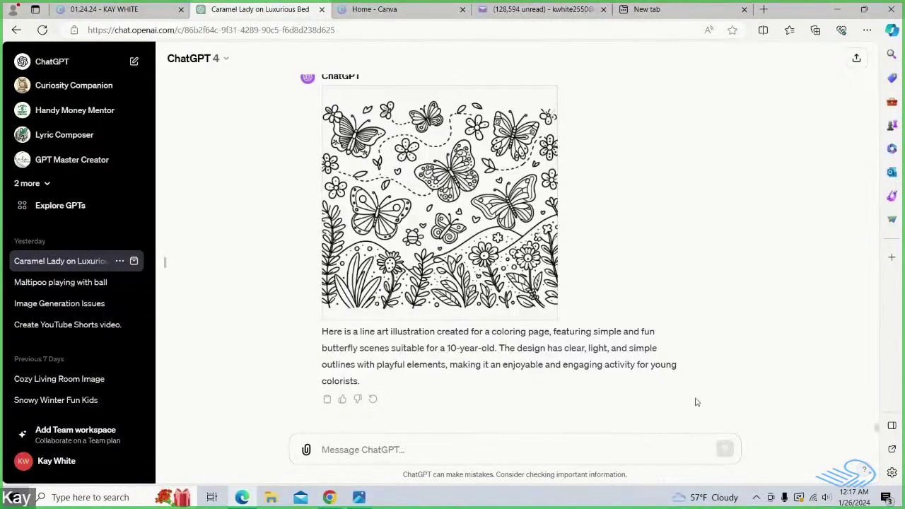
# Begin a reply about the new butterfly image with "This has more elements than what I need.".
pyautogui.moveTo(521, 275)
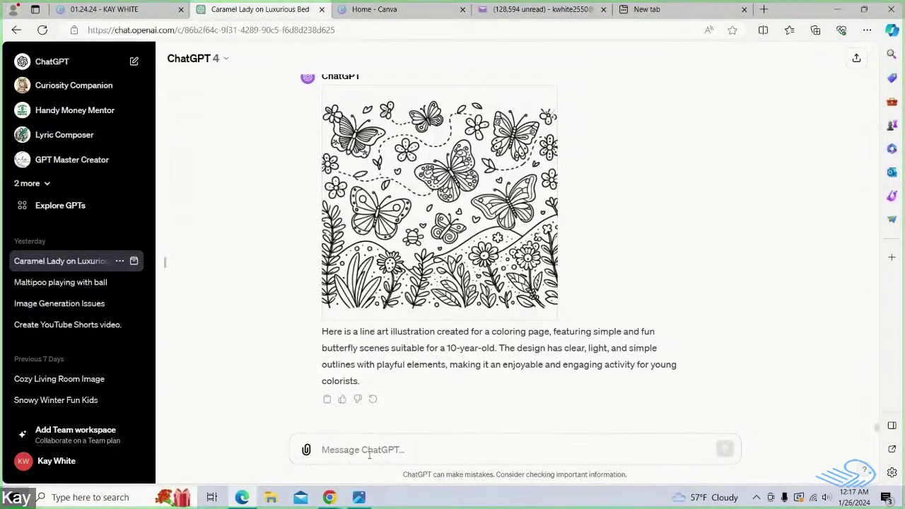
pyautogui.write('T')
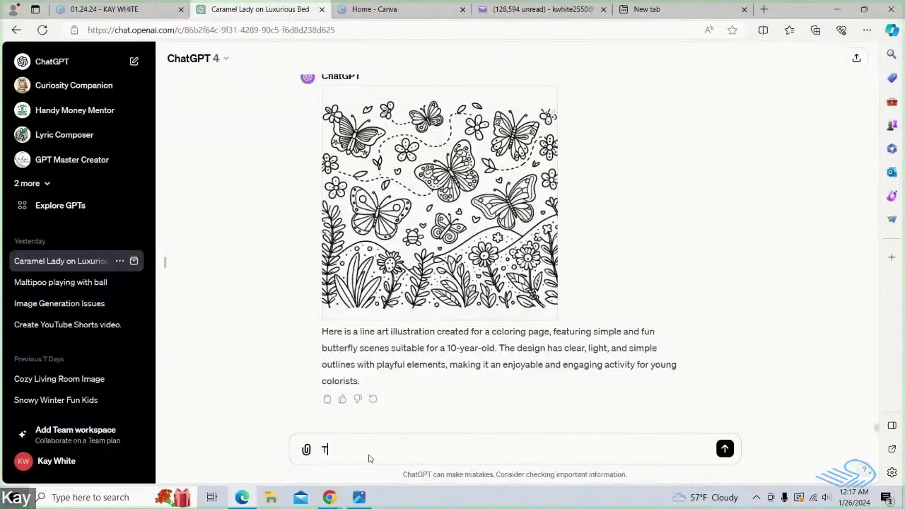
pyautogui.write('his is')
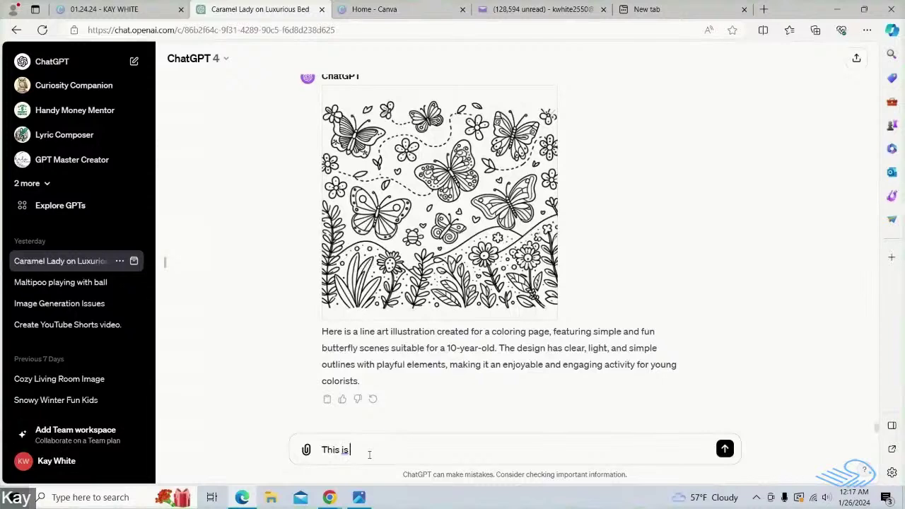
pyautogui.press('BackSpace')
pyautogui.press('BackSpace')
pyautogui.write('has more')
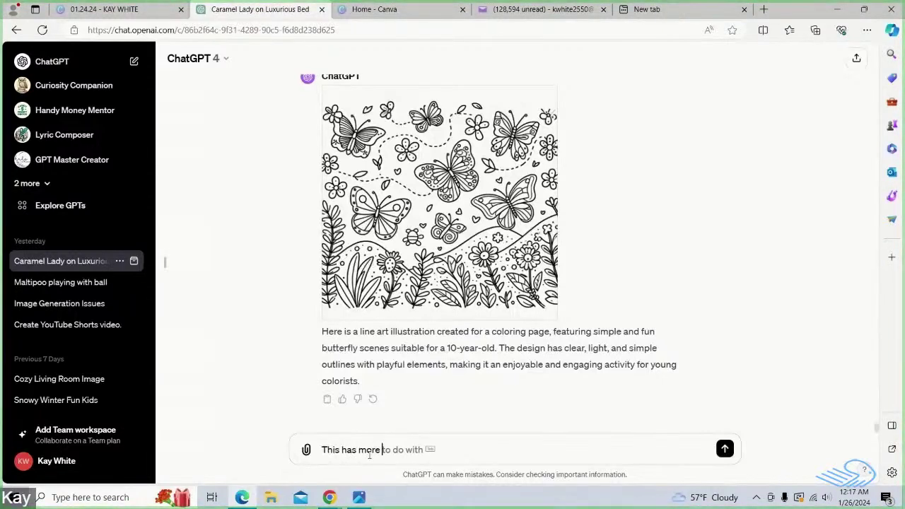
pyautogui.write(' elements than ')
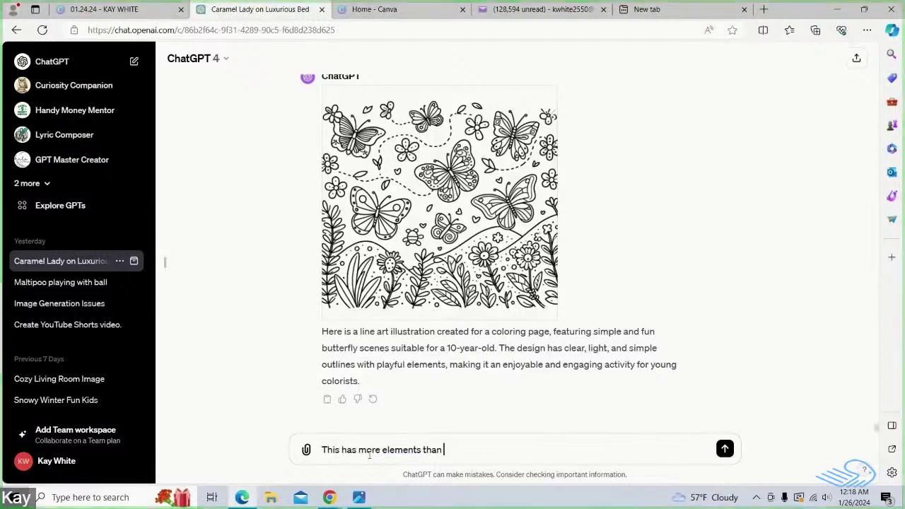
pyautogui.write('what I need.')
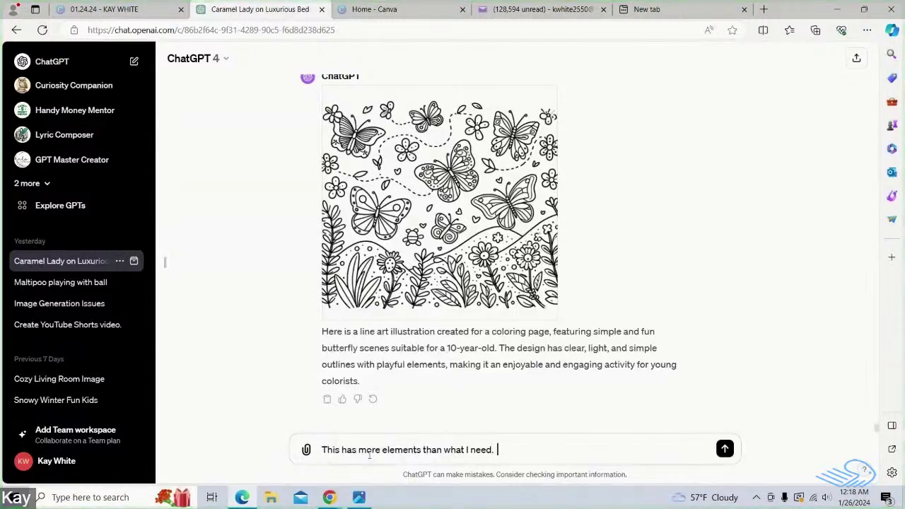
# Add the sentence "In other words it too busy with details for what I want." to the reply.
pyautogui.write('I')
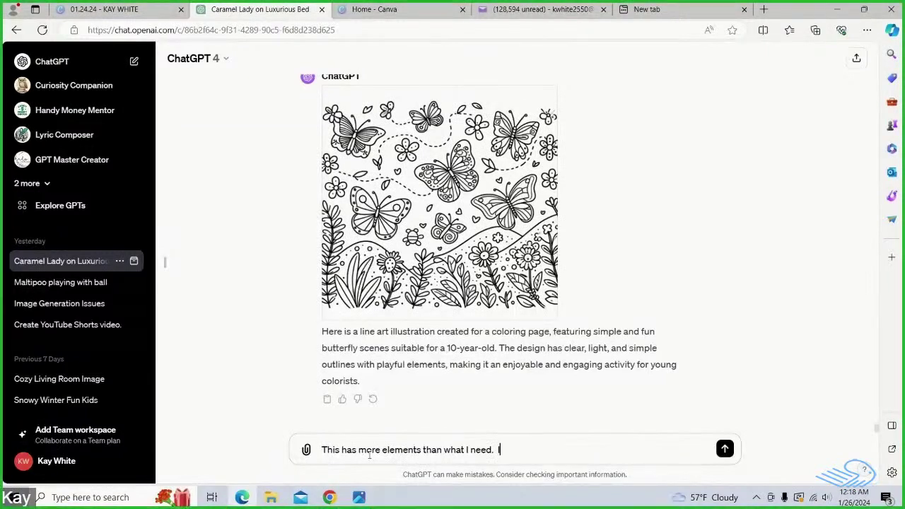
pyautogui.write('n other')
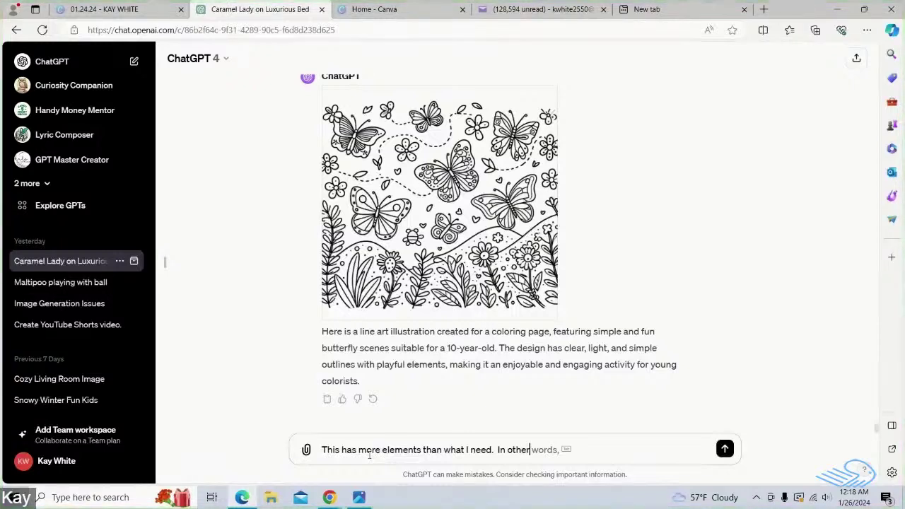
pyautogui.write(' words it t')
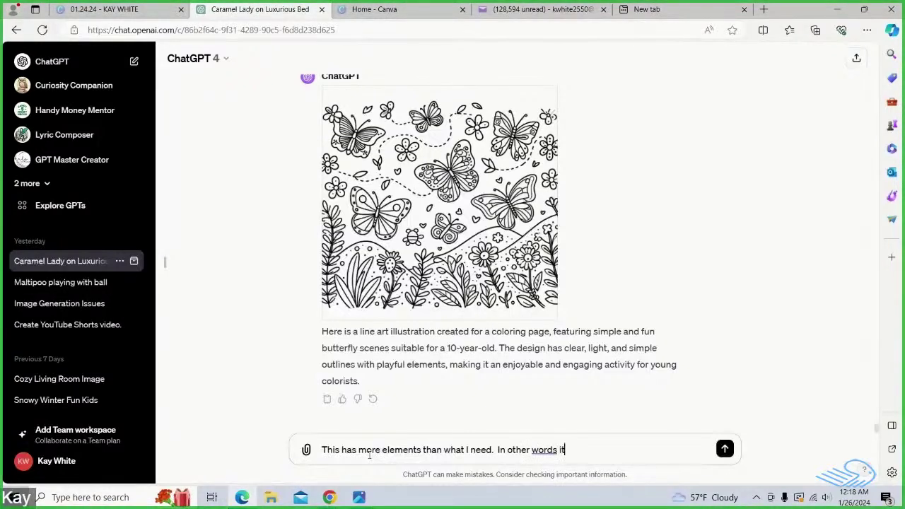
pyautogui.write(' too bu')
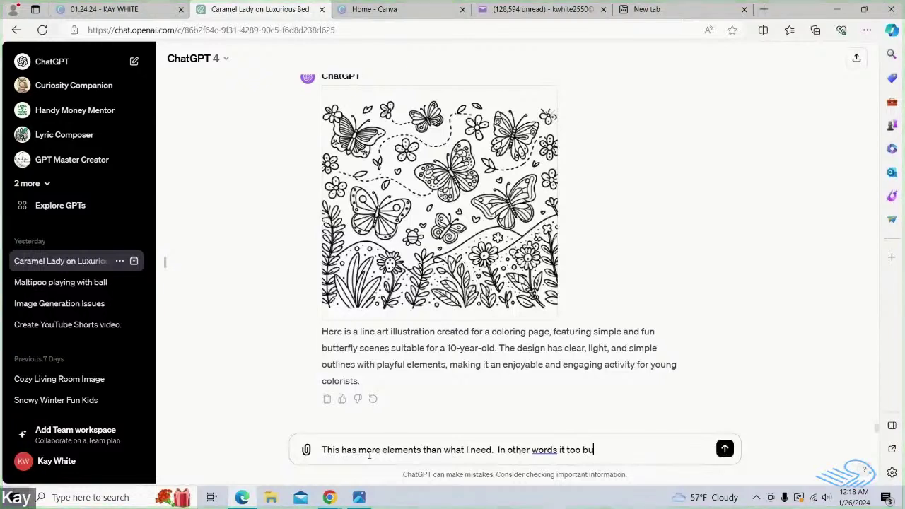
pyautogui.write('sy wit')
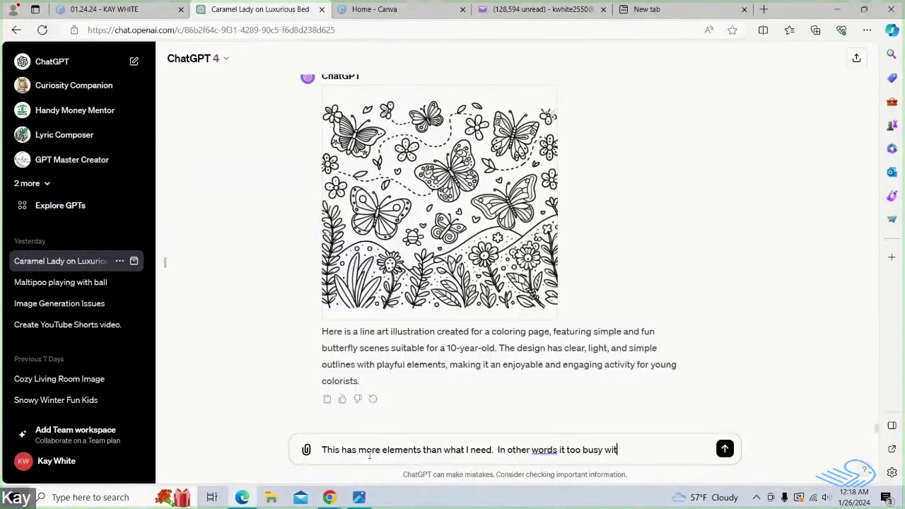
pyautogui.write('h details')
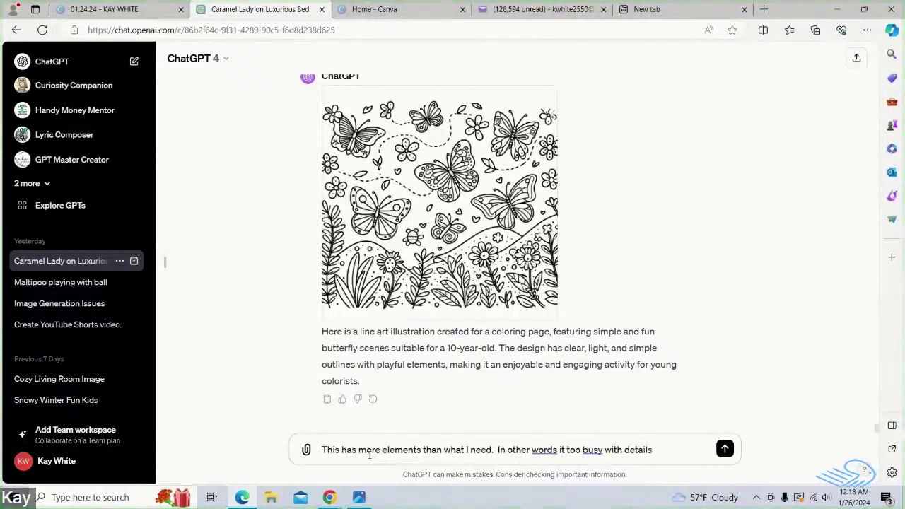
pyautogui.write(' for wh')
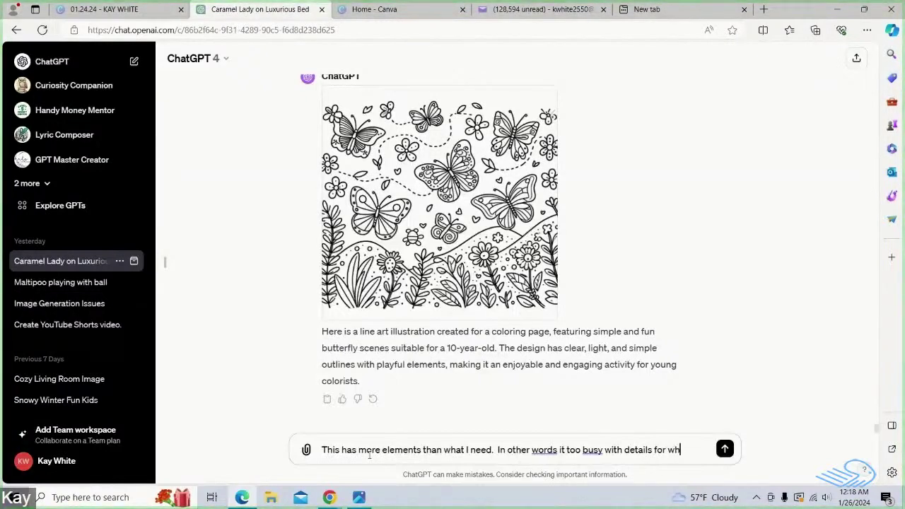
pyautogui.write('at I want to')
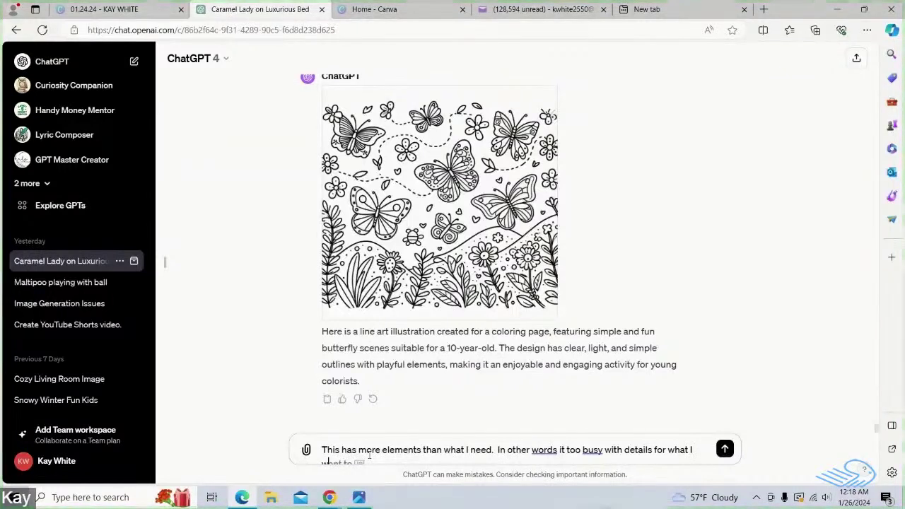
pyautogui.press('BackSpace')
pyautogui.press('BackSpace')
pyautogui.press('BackSpace')
pyautogui.write('.')
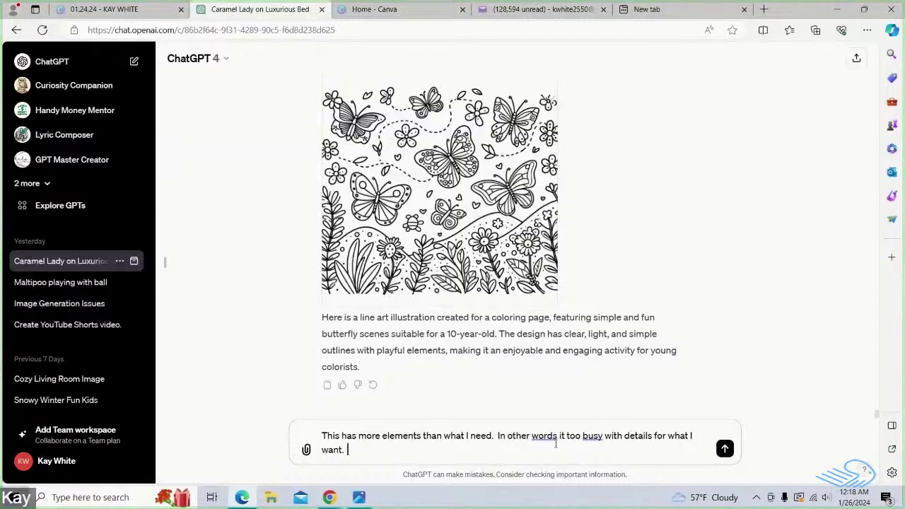
pyautogui.moveTo(544, 437)
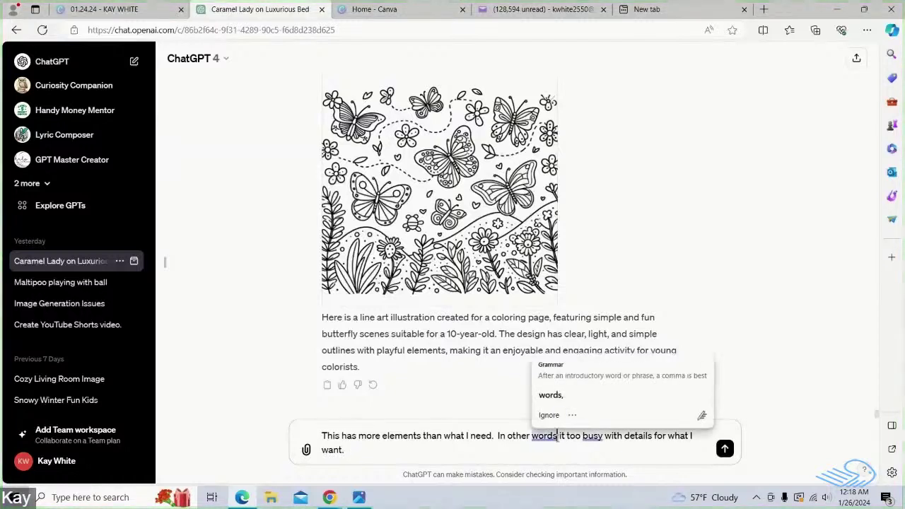
# Put a comma after "In other words" and continue the reply with "I would prefer a stream with a dog included".
pyautogui.click(557, 435)
pyautogui.write(',')
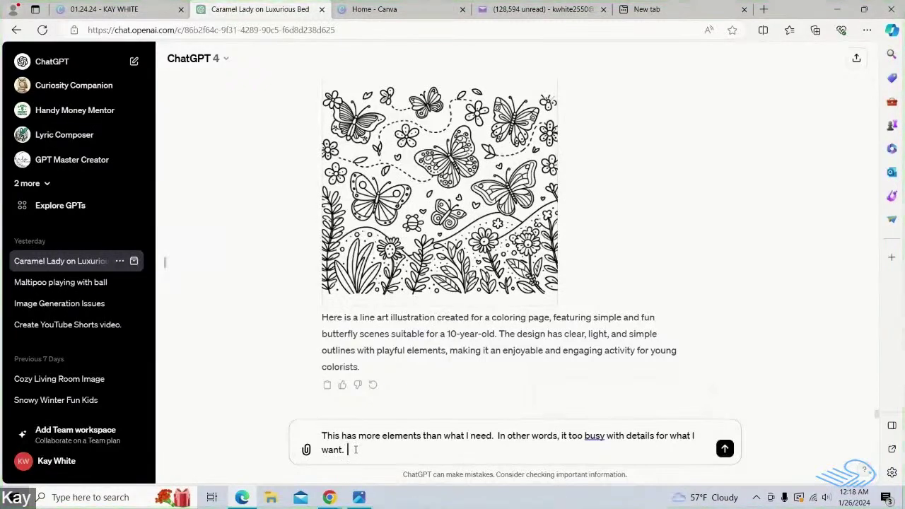
pyautogui.write('would prefer')
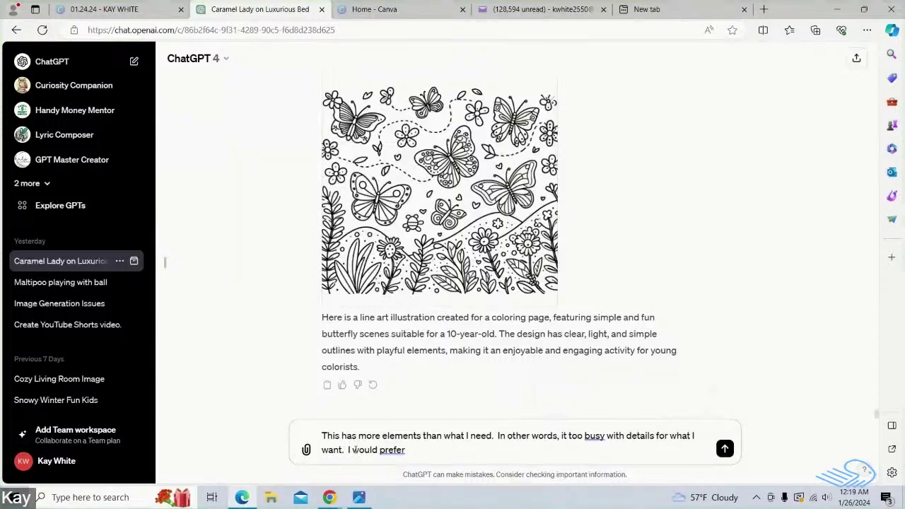
pyautogui.write('a stream with a dog')
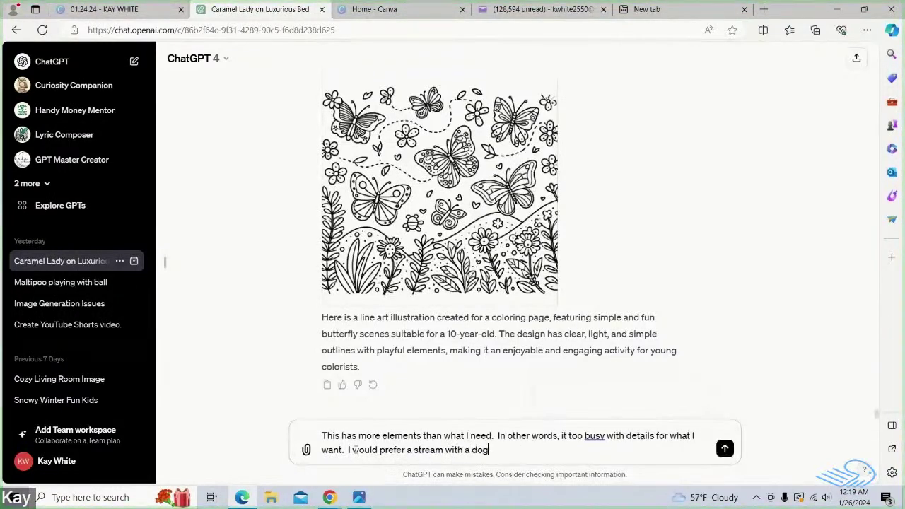
pyautogui.write(' included')
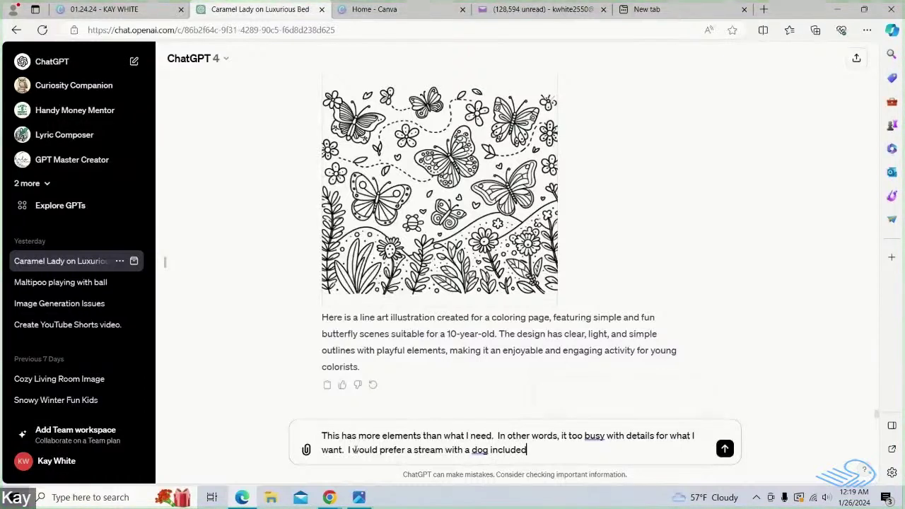
# Extend the scene request in the reply with "and a small bridge".
pyautogui.write(' an')
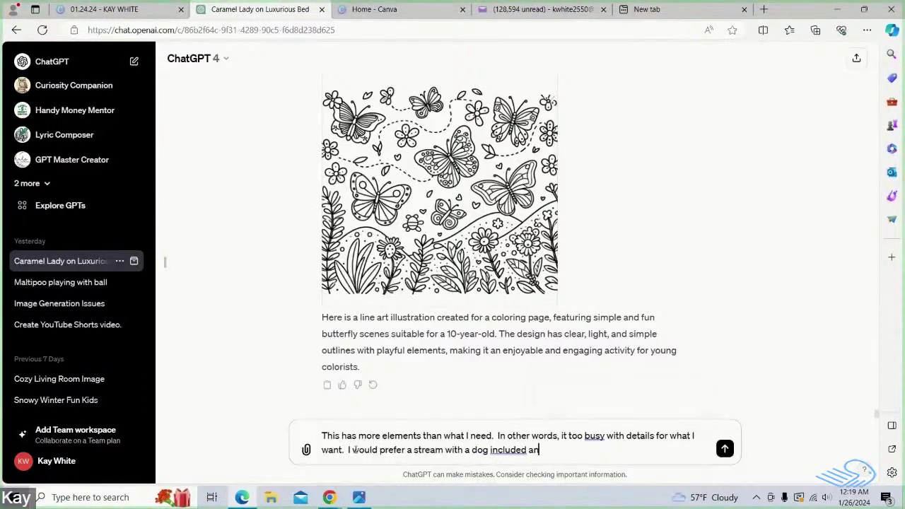
pyautogui.write('d')
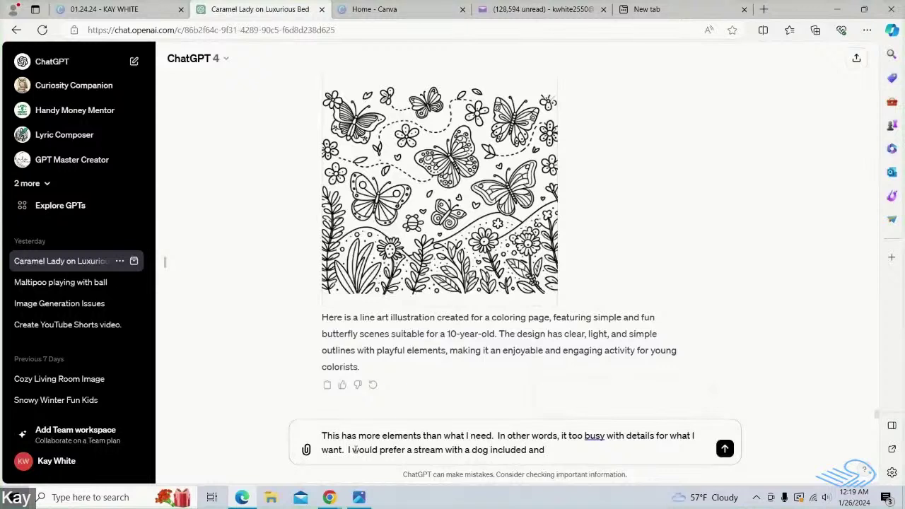
pyautogui.write(' a')
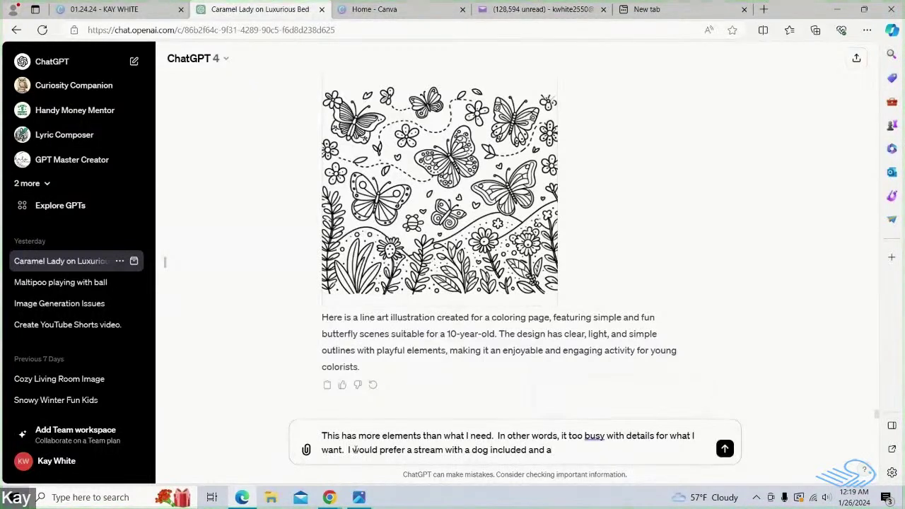
pyautogui.write(' bmall')
pyautogui.hotkey('ctrl', 'shift', 'Left')
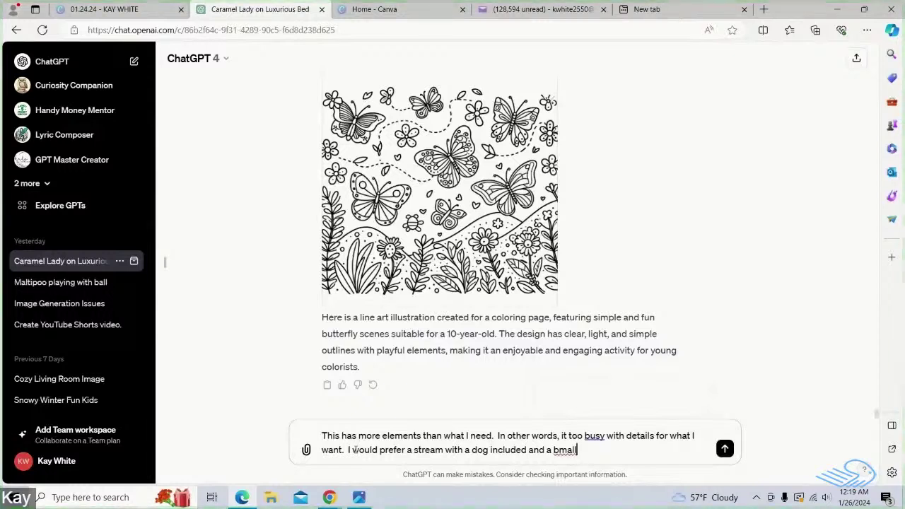
pyautogui.press('BackSpace')
pyautogui.write('s')
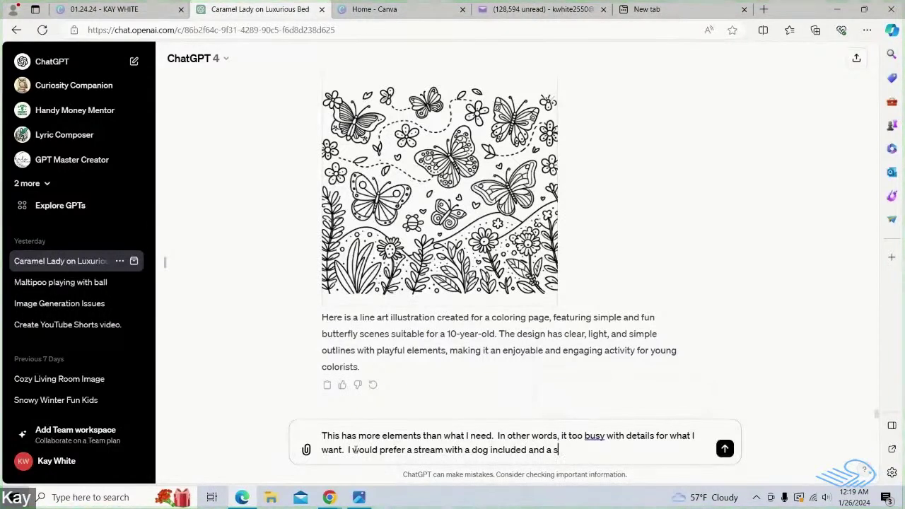
pyautogui.write('mall bridg')
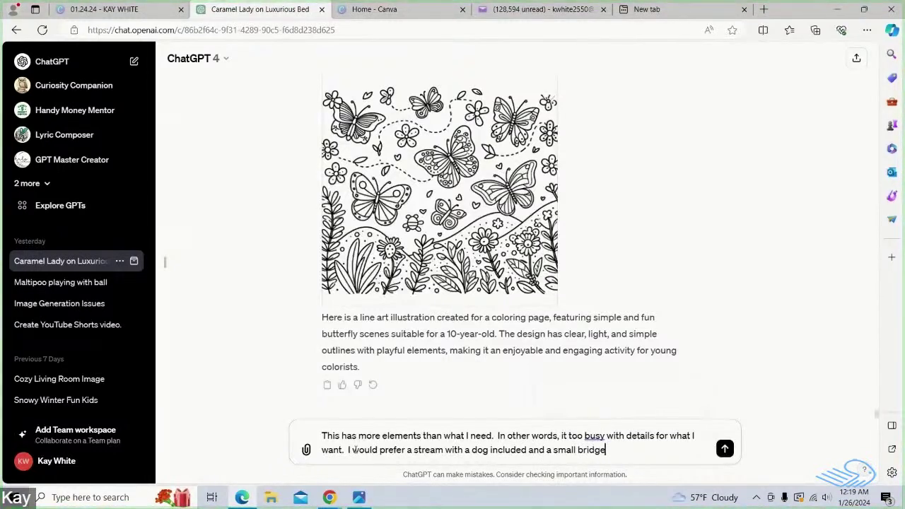
pyautogui.write('e a')
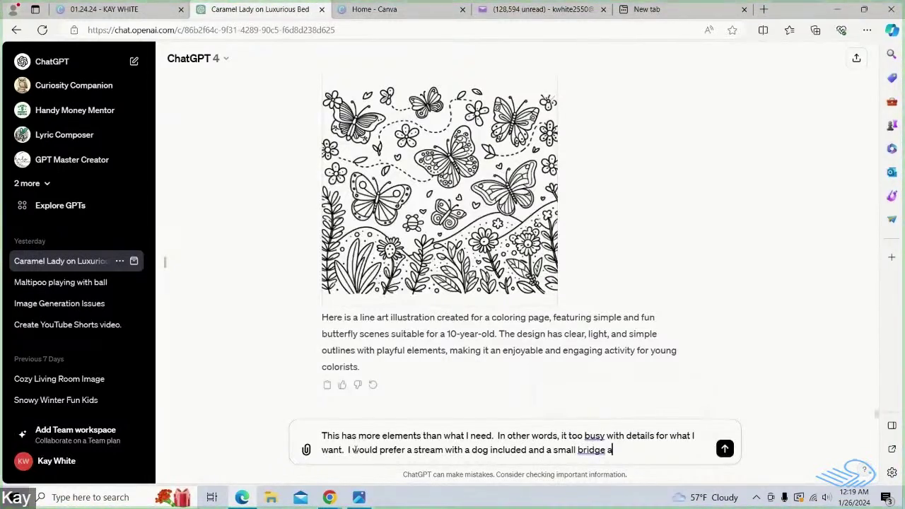
pyautogui.write('nd')
pyautogui.press('BackSpace')
pyautogui.press('BackSpace')
pyautogui.press('BackSpace')
pyautogui.press('BackSpace')
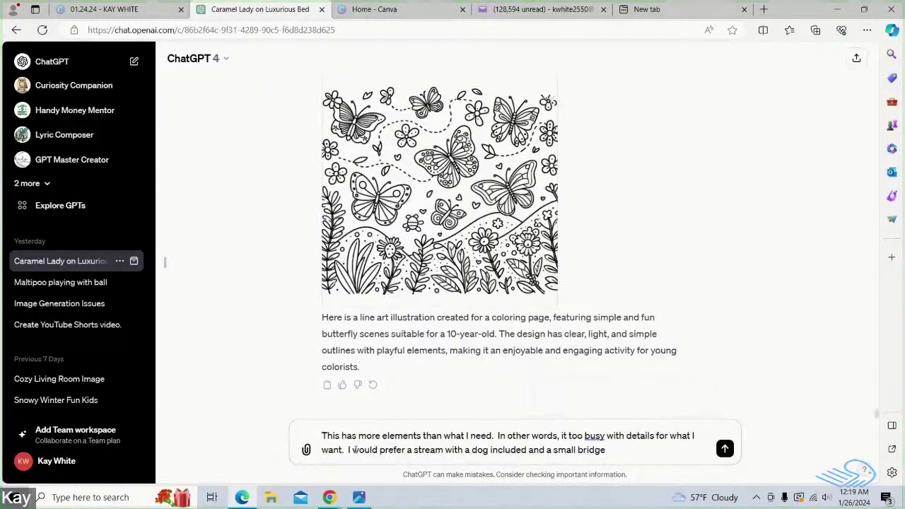
# Continue the request after the bridge with ", along with a sun in the sky".
pyautogui.write(', alsong')
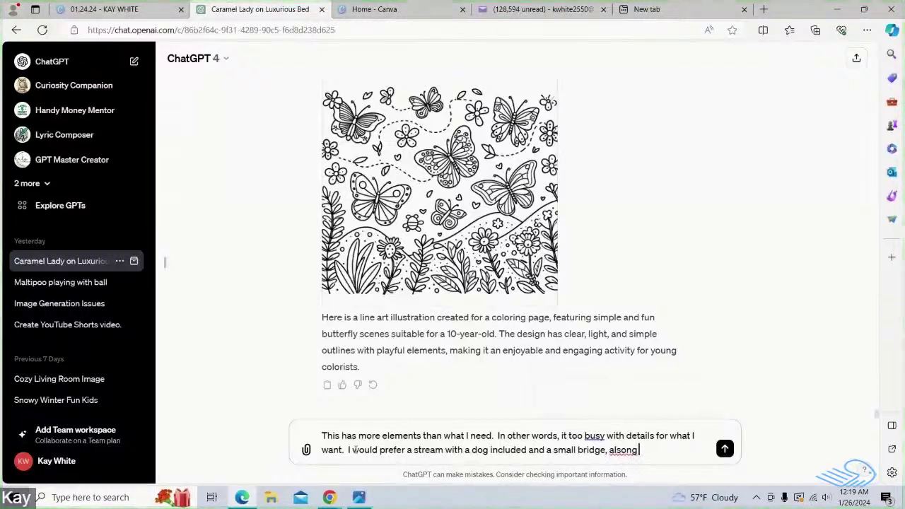
pyautogui.press('BackSpace')
pyautogui.press('BackSpace')
pyautogui.press('BackSpace')
pyautogui.press('BackSpace')
pyautogui.write('ong')
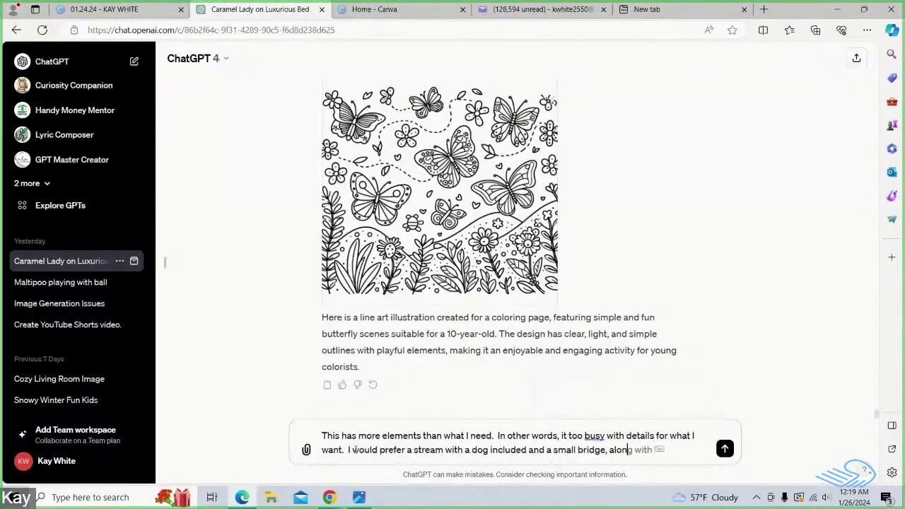
pyautogui.write(' with a s')
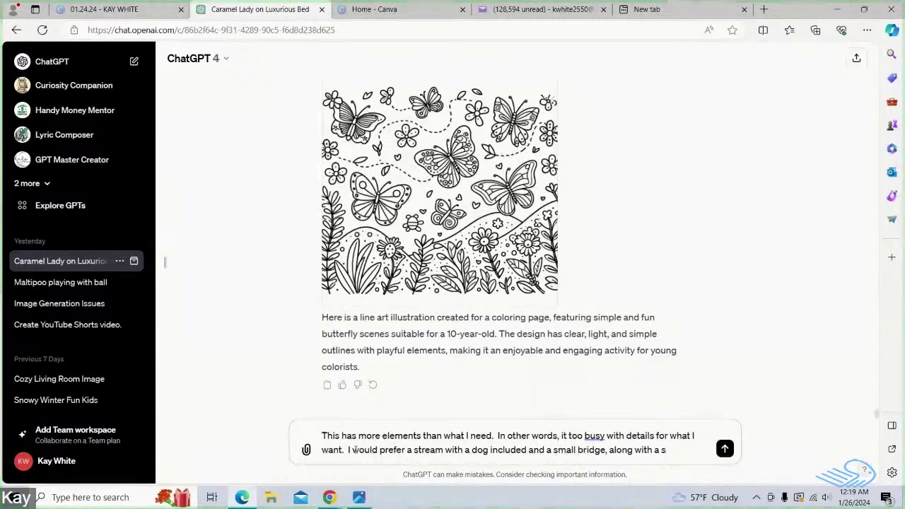
pyautogui.write('un in the')
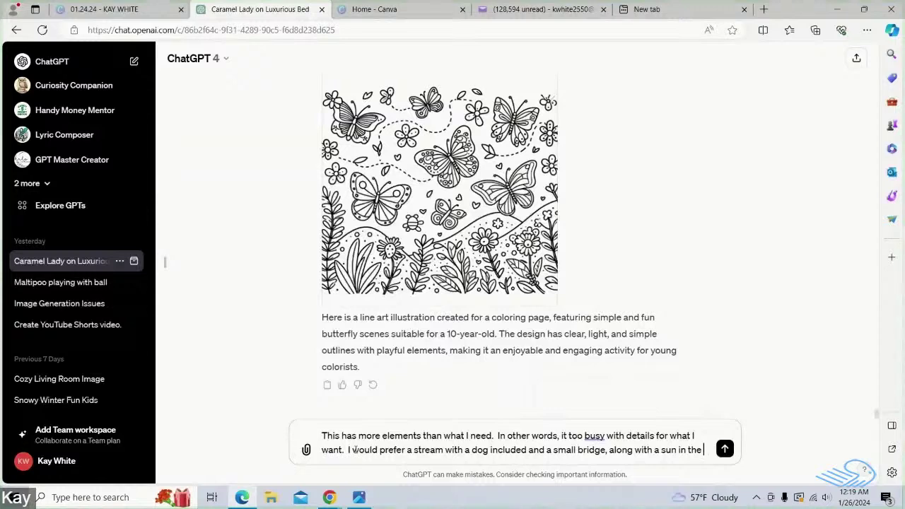
pyautogui.write(' skay')
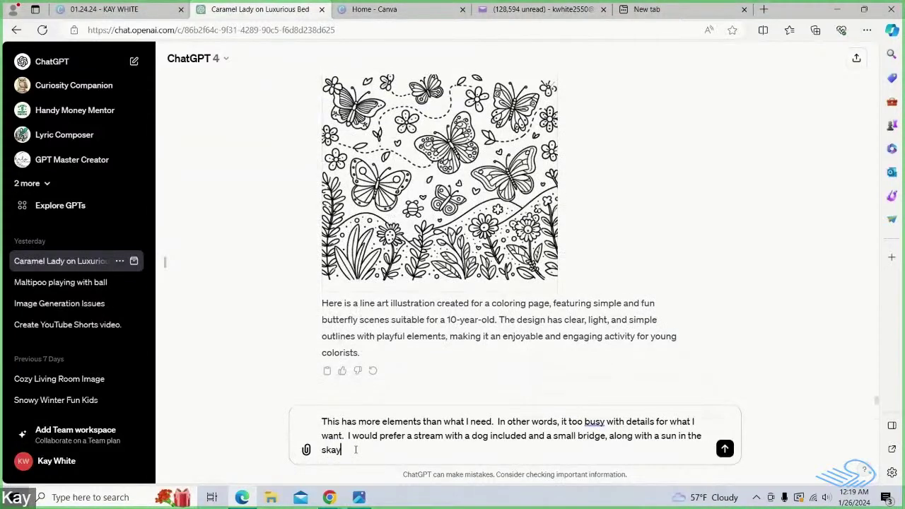
pyautogui.press('BackSpace')
pyautogui.press('BackSpace')
pyautogui.write('y wi')
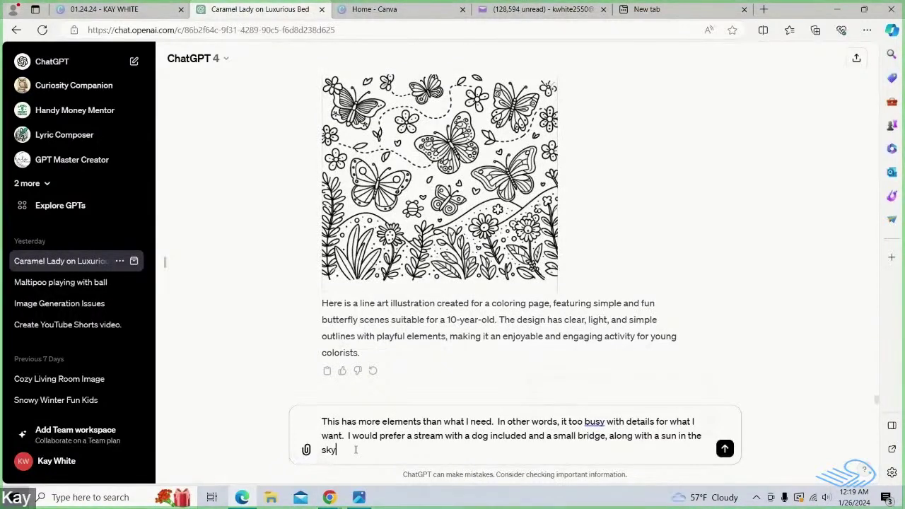
# Add "with different shapes of butterflies" after the sun in the sky.
pyautogui.write('th diff')
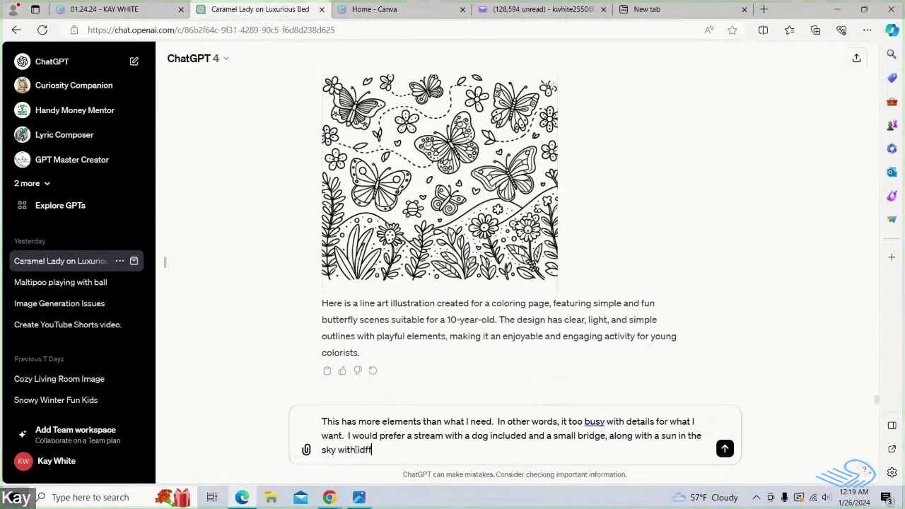
pyautogui.press('BackSpace')
pyautogui.press('BackSpace')
pyautogui.press('BackSpace')
pyautogui.press('BackSpace')
pyautogui.press('BackSpace')
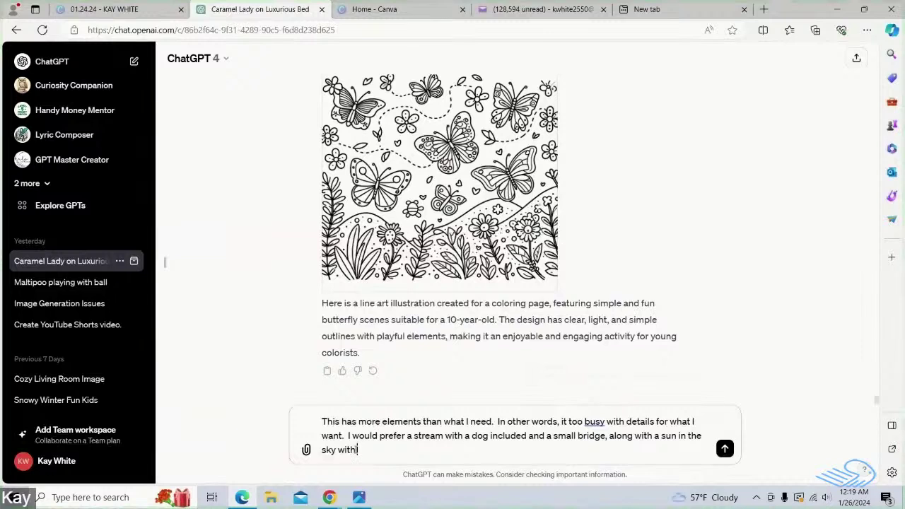
pyautogui.write('n')
pyautogui.press('BackSpace')
pyautogui.write('different')
pyautogui.press('Tab')
pyautogui.write('shapes of')
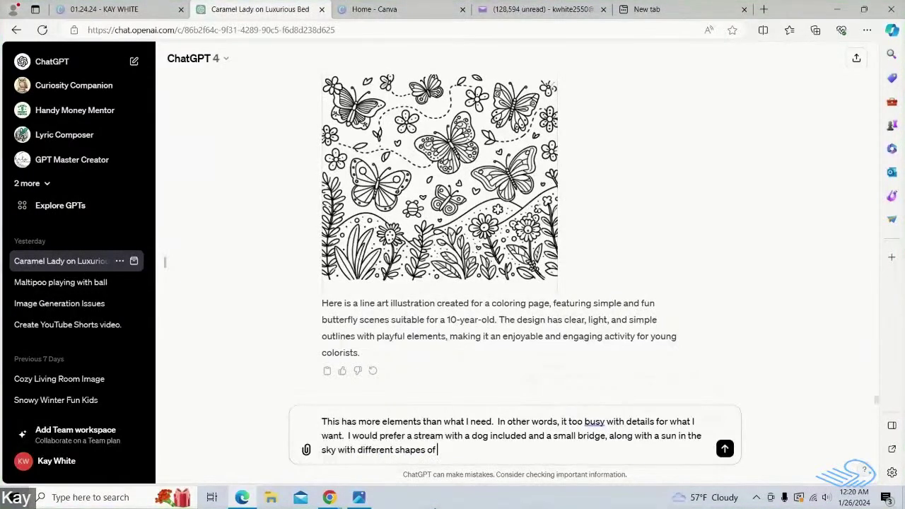
pyautogui.write(' butterf')
pyautogui.press('Tab')
# Finish the sentence with "but without the dark line and no texture included in the butterflies.".
pyautogui.write('but')
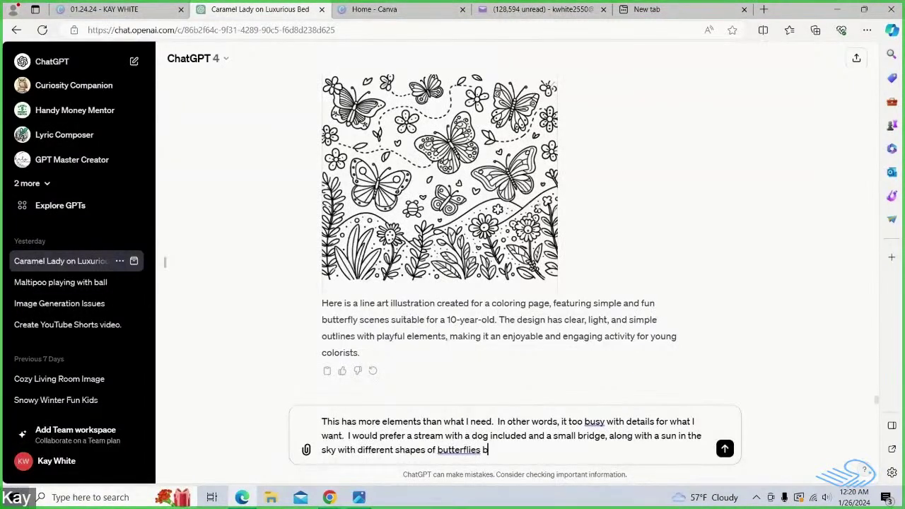
pyautogui.write(' with')
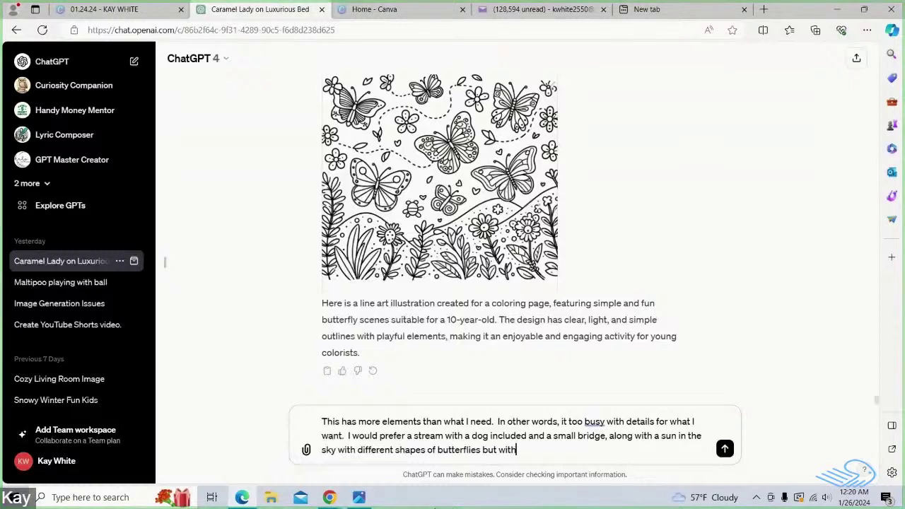
pyautogui.write('out the dark line and')
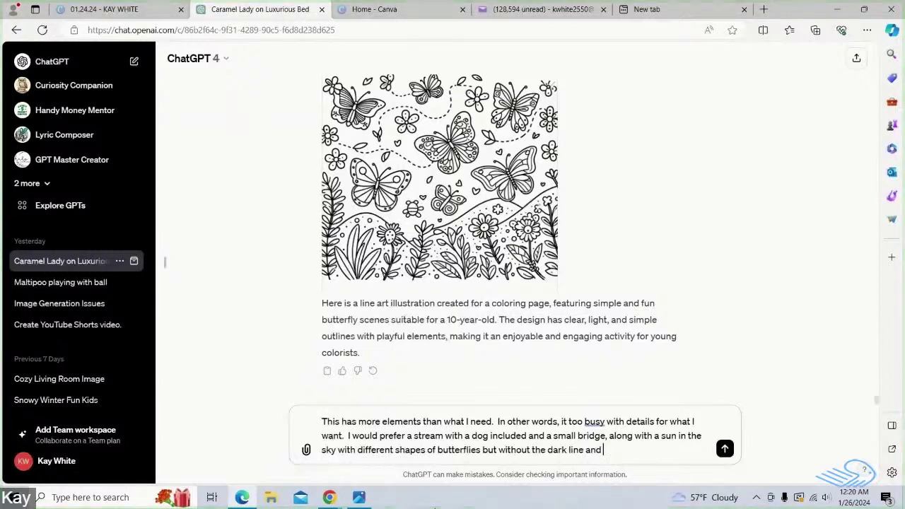
pyautogui.write('no texture i')
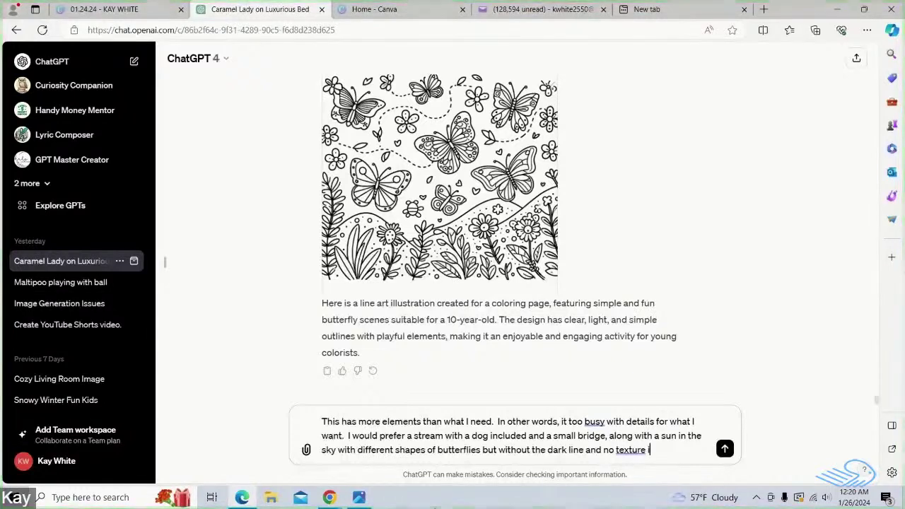
pyautogui.press('BackSpace')
pyautogui.write('in')
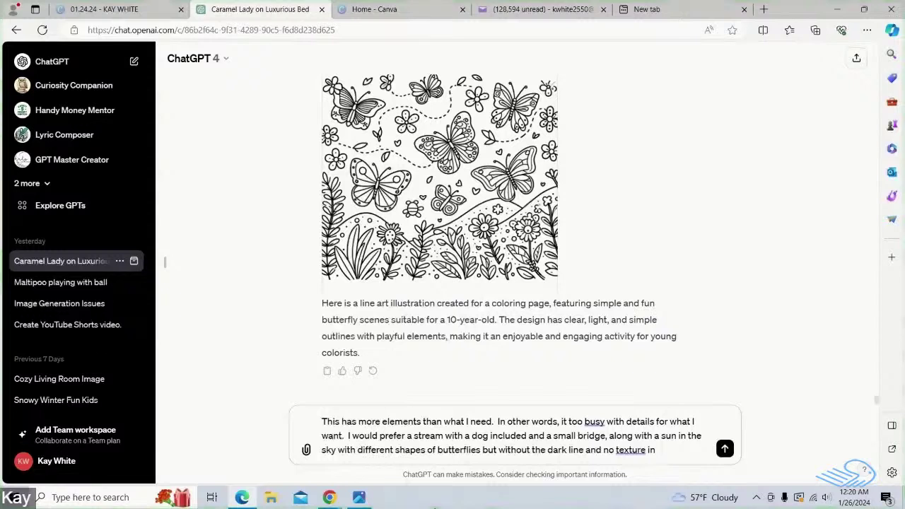
pyautogui.write('clude')
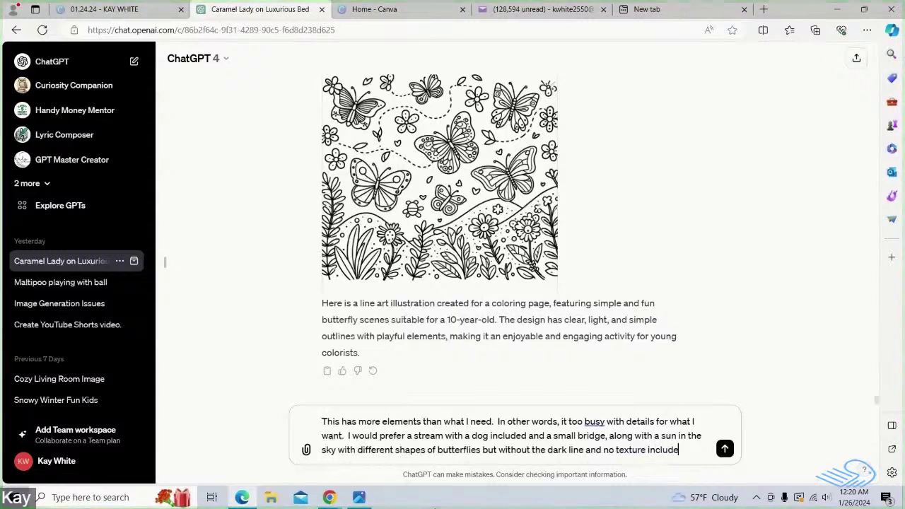
pyautogui.write('d in')
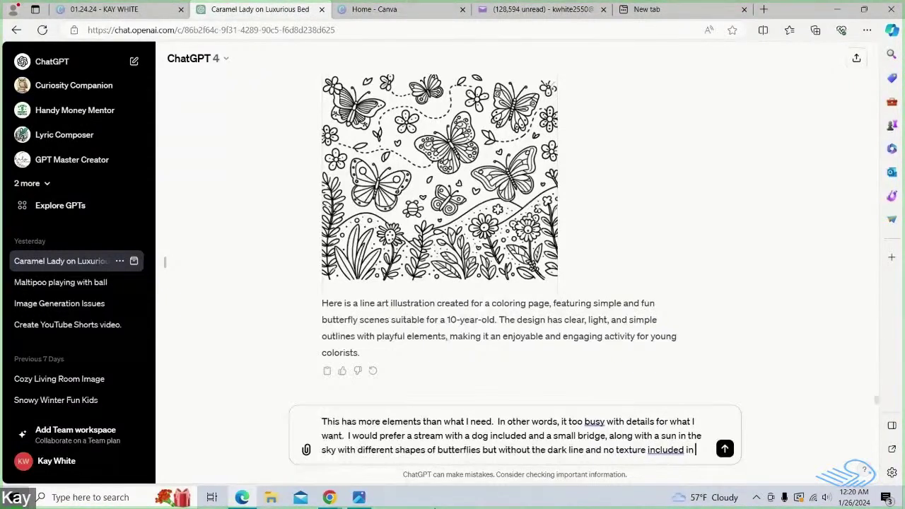
pyautogui.write(' the butte')
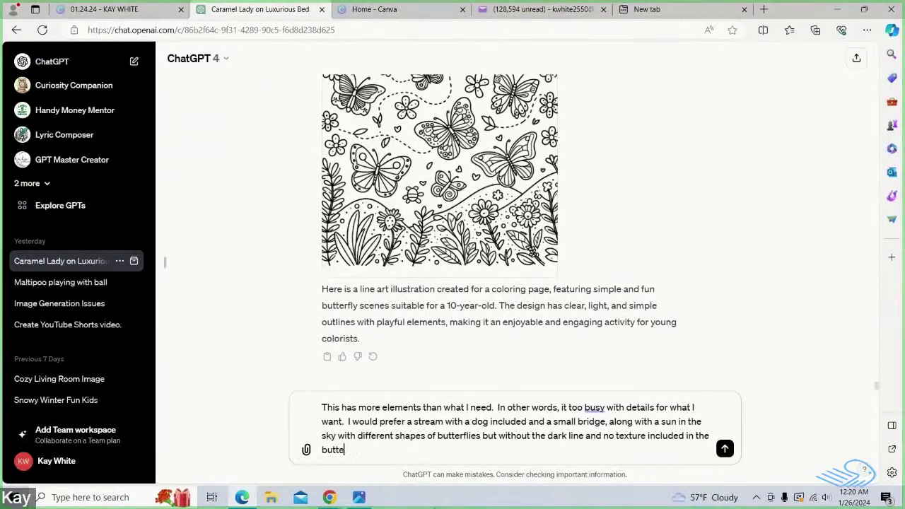
pyautogui.write('rf')
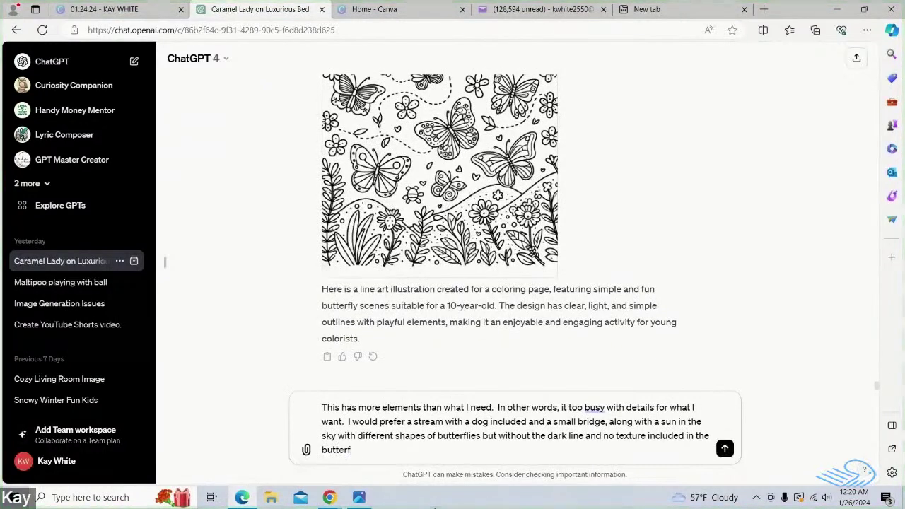
pyautogui.write('lies.')
# Insert "in motion," after "different shapes of butterflies" and change "dark line" to "dark lines".
pyautogui.click(482, 438)
pyautogui.write('in')
pyautogui.write(' motion')
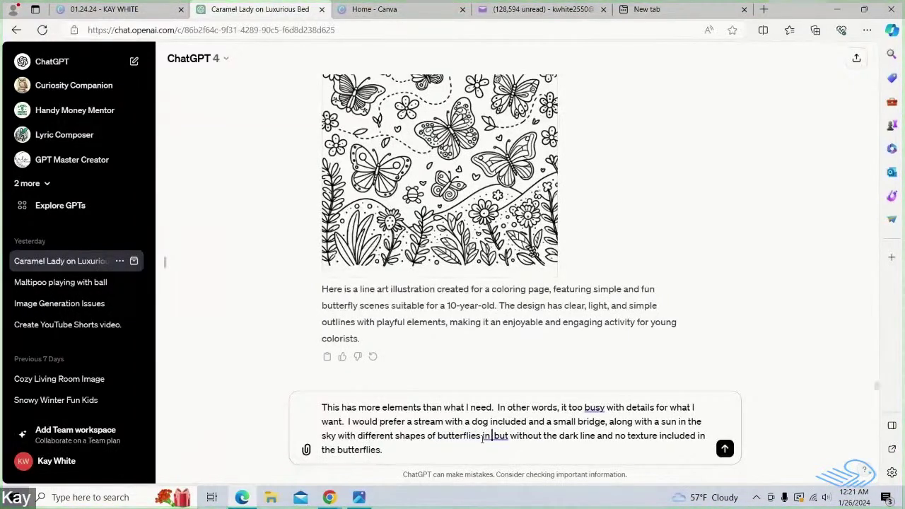
pyautogui.write(',')
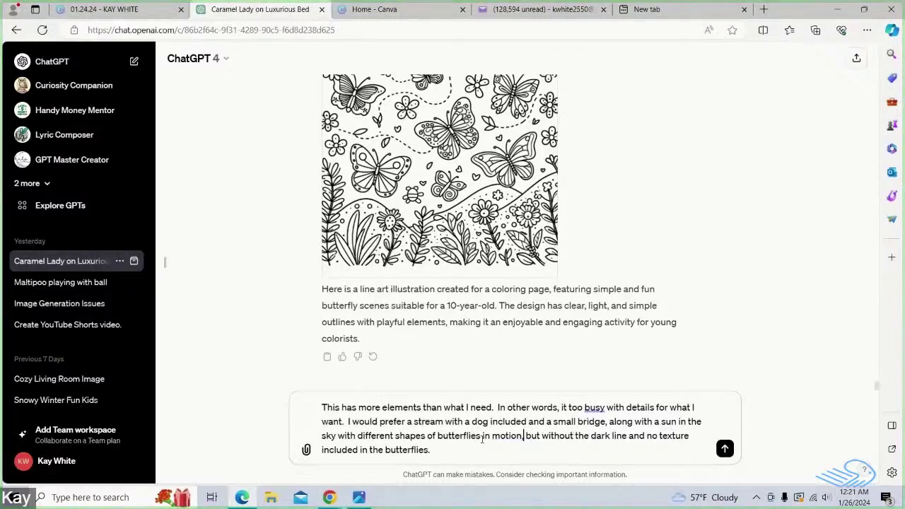
pyautogui.click(626, 436)
pyautogui.write('s')
# Add the sentence "Perhaps show a few clouds in the sky." at the end of the request.
pyautogui.click(450, 450)
pyautogui.write('Perhaps')
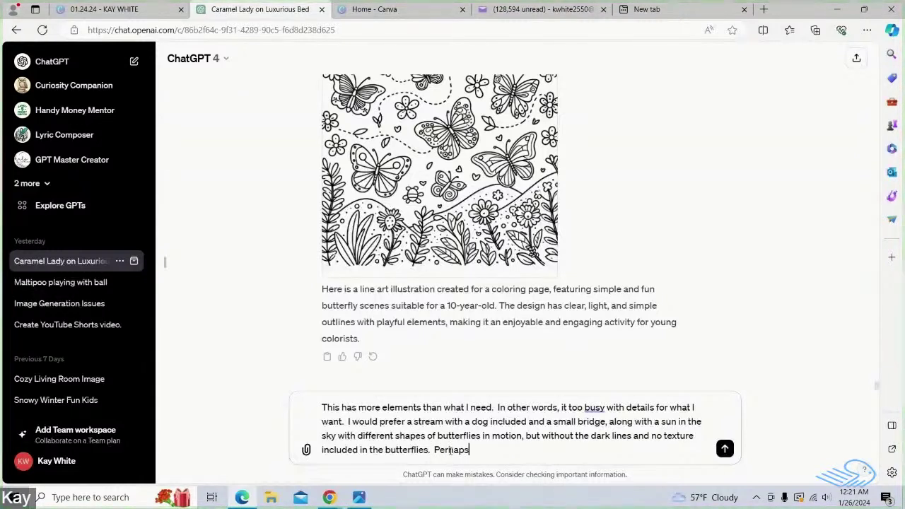
pyautogui.write(' show a')
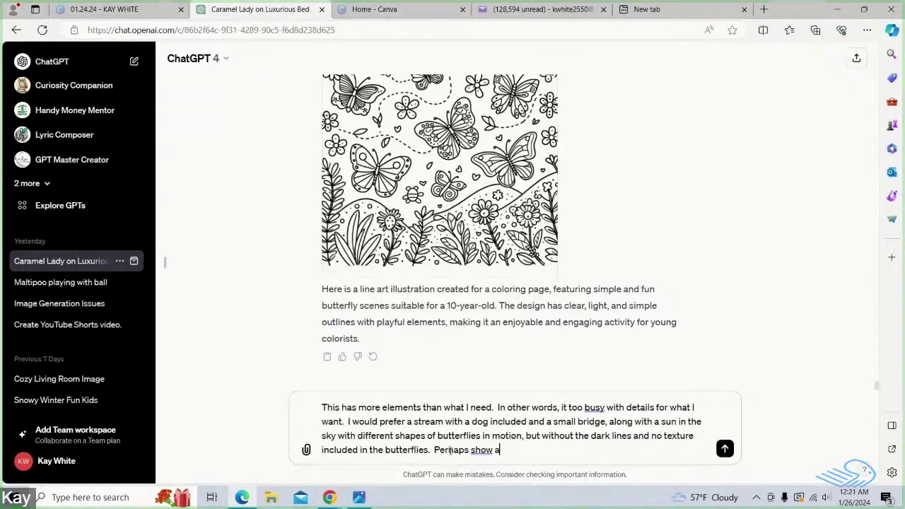
pyautogui.write(' few clouds')
pyautogui.press('BackSpace')
pyautogui.press('BackSpace')
pyautogui.write('ds in the ')
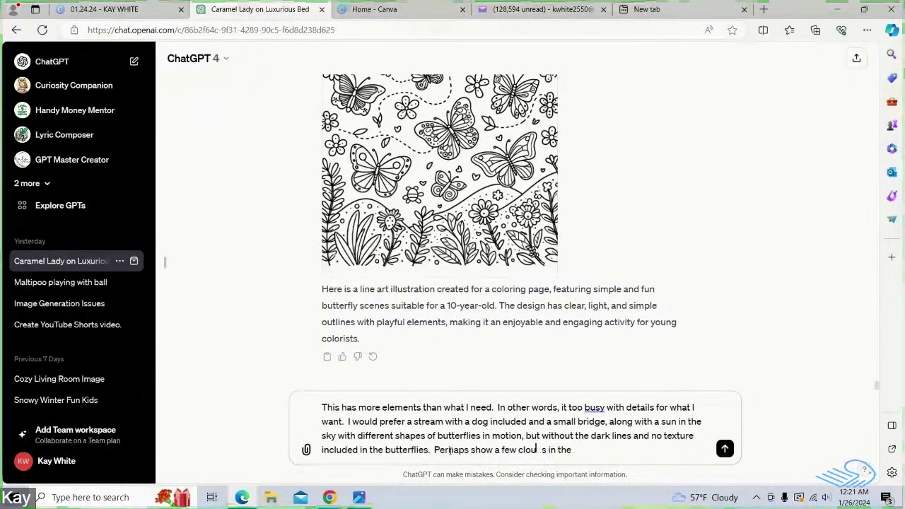
pyautogui.write('sky.')
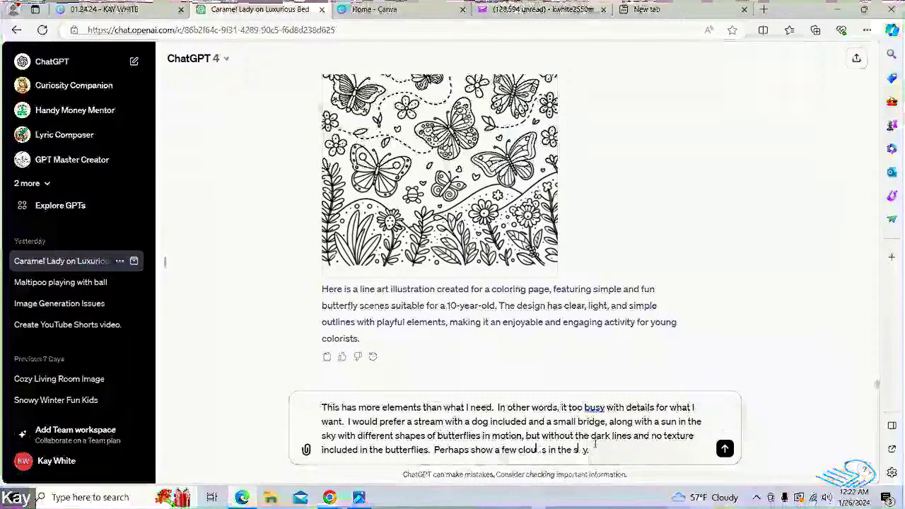
# Continue the request with "Also, include some simple flowers on the ground".
pyautogui.write('Also,')
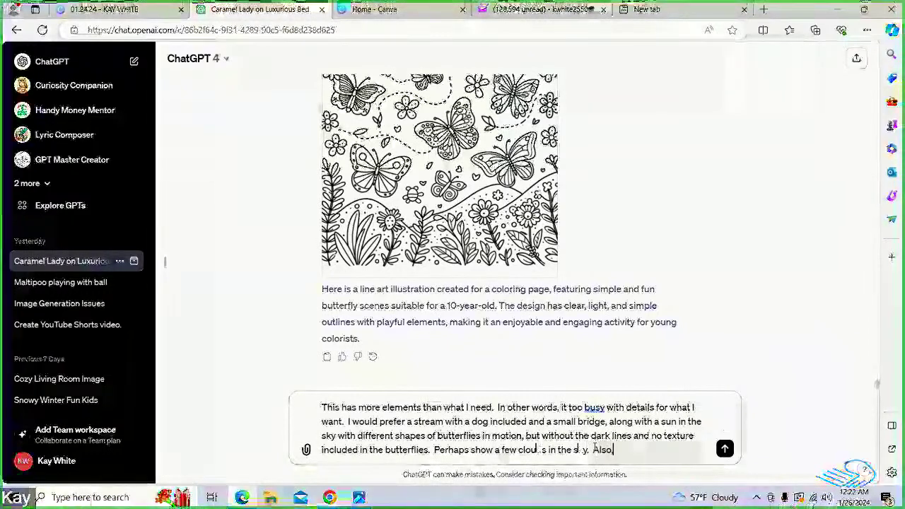
pyautogui.write(' inclu')
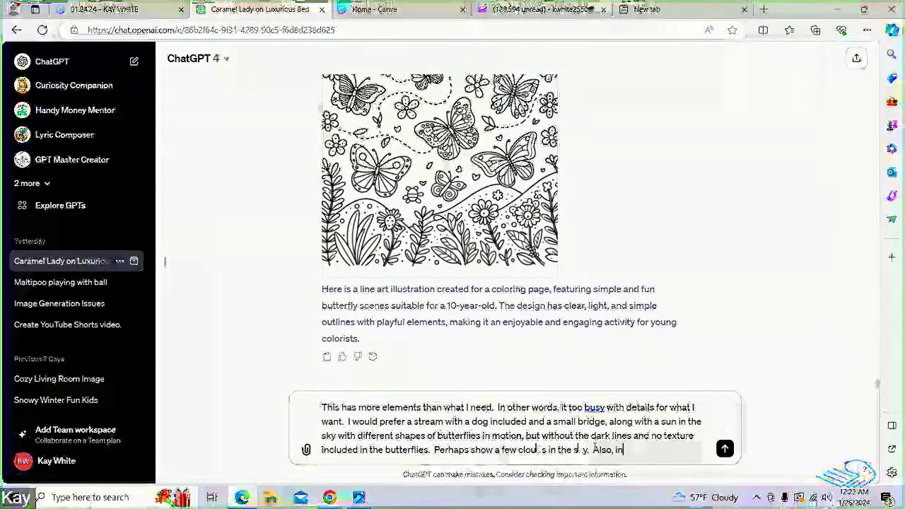
pyautogui.write('de some d')
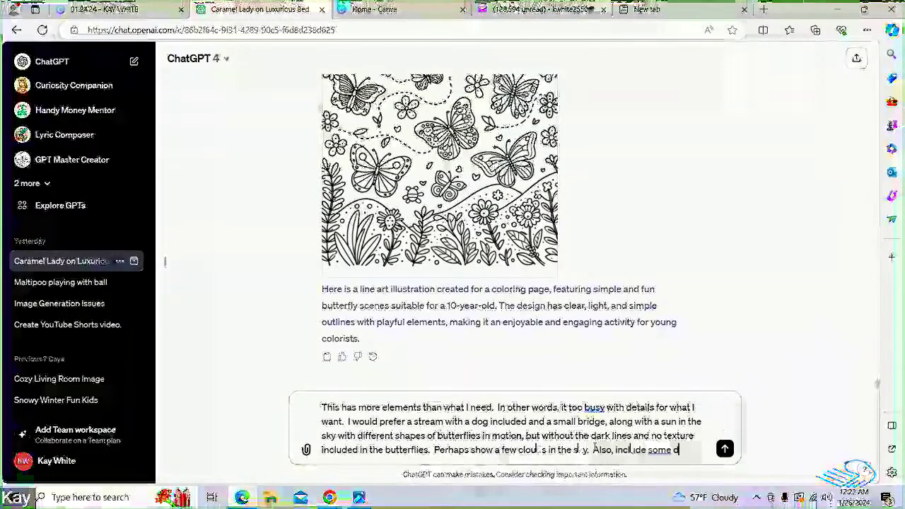
pyautogui.press('BackSpace')
pyautogui.write('simpl')
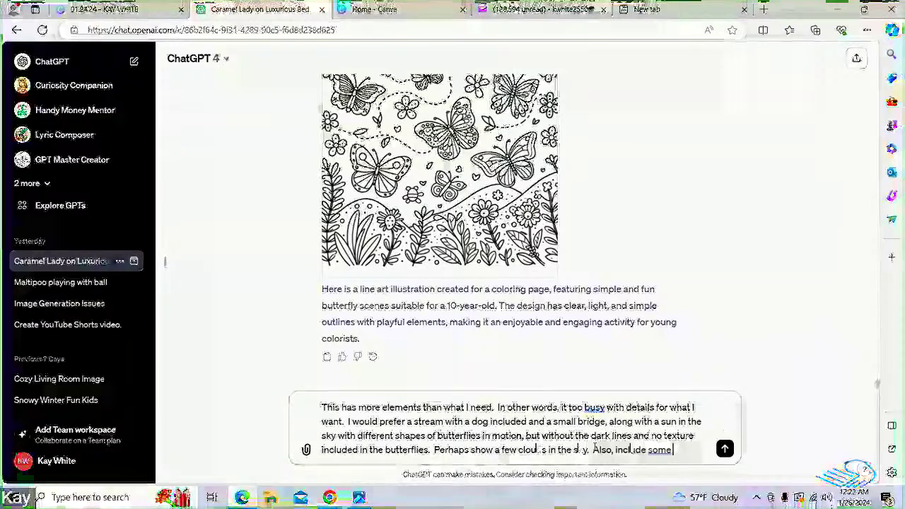
pyautogui.write('e flowe')
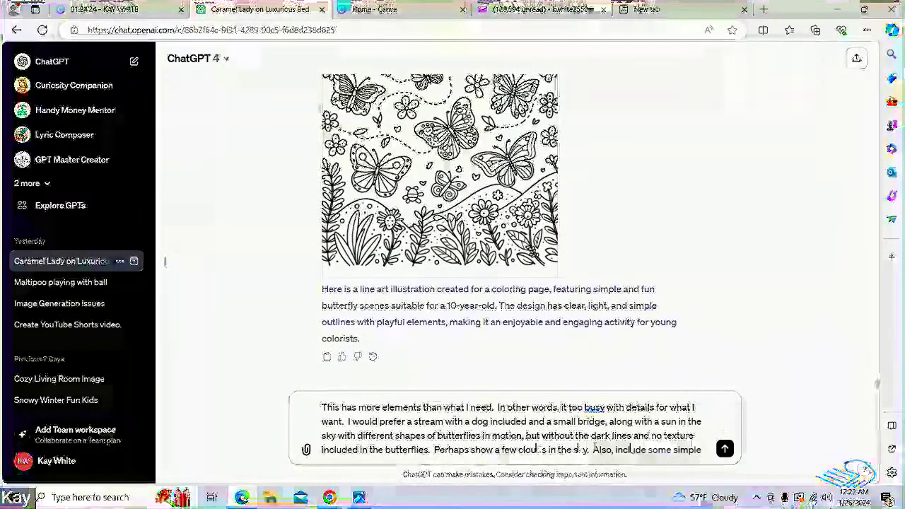
pyautogui.write('rs ')
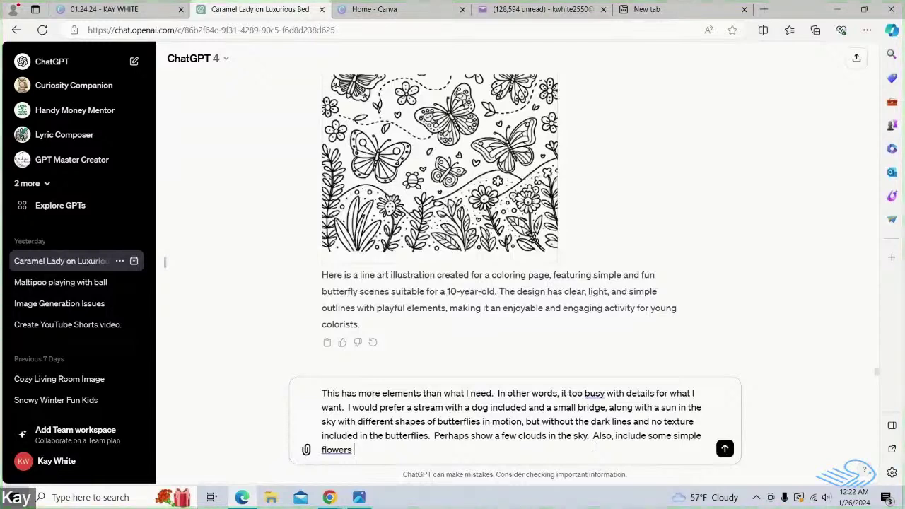
pyautogui.write('on the ground')
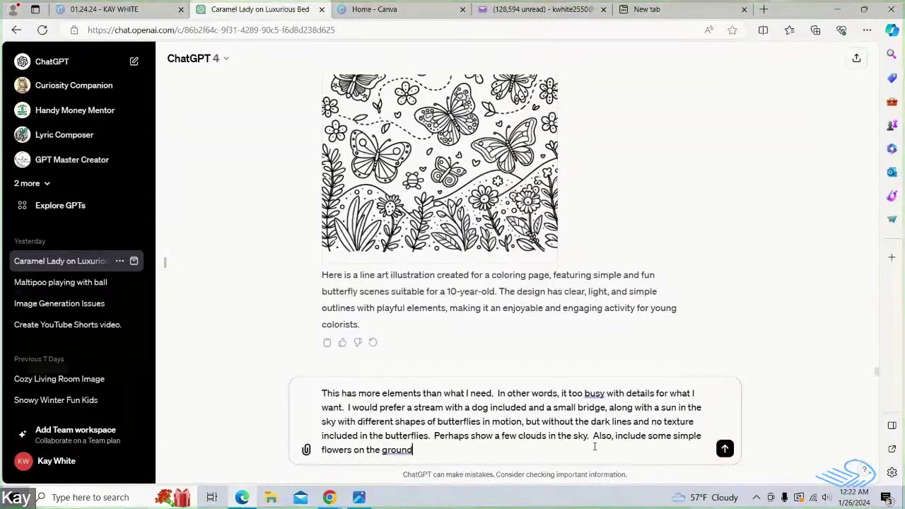
# Reword the ending of the flowers sentence to "on grassy ground." and send the request.
pyautogui.press('BackSpace')
pyautogui.press('BackSpace')
pyautogui.press('BackSpace')
pyautogui.press('BackSpace')
pyautogui.press('BackSpace')
pyautogui.press('BackSpace')
pyautogui.press('BackSpace')
pyautogui.press('BackSpace')
pyautogui.press('BackSpace')
pyautogui.press('BackSpace')
pyautogui.press('BackSpace')
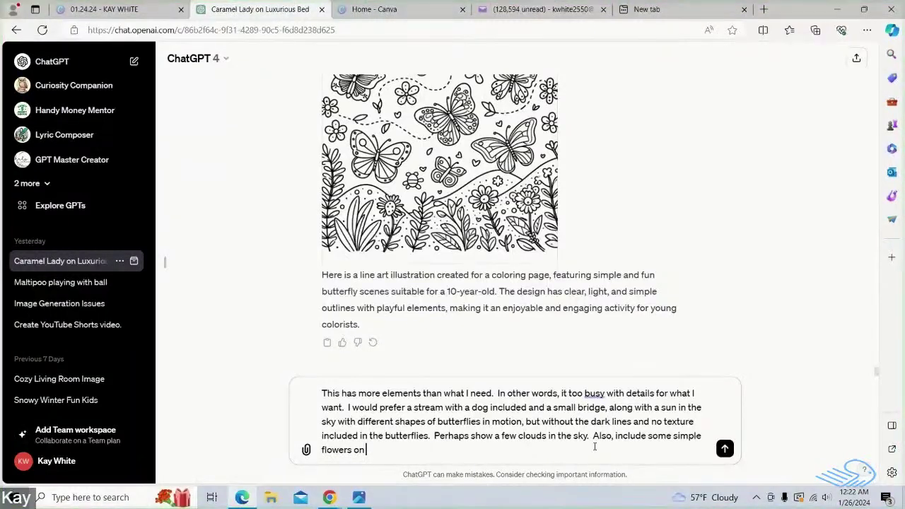
pyautogui.write('grassy a')
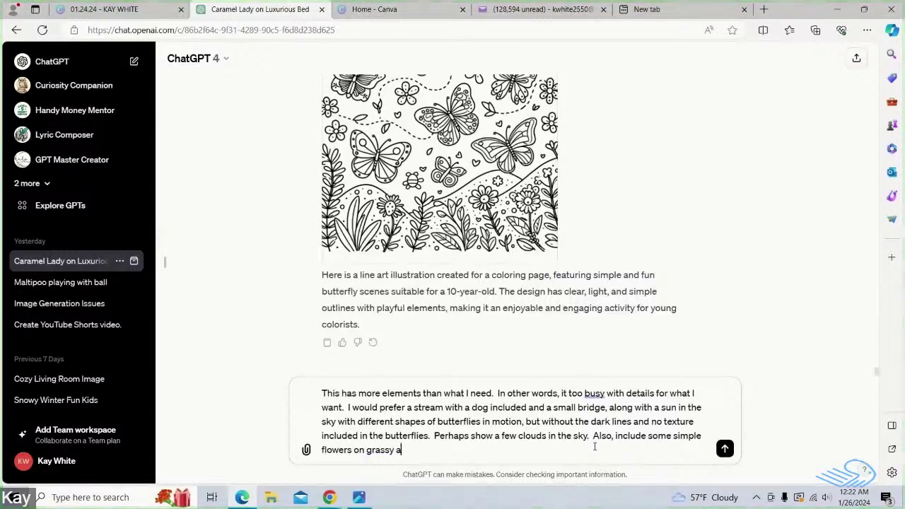
pyautogui.press('BackSpace')
pyautogui.write('grow')
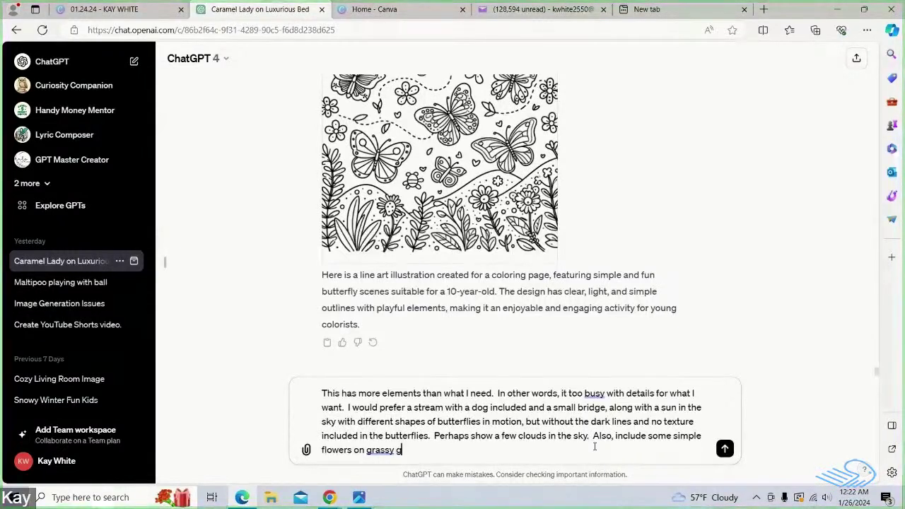
pyautogui.press('BackSpace')
pyautogui.write('und.')
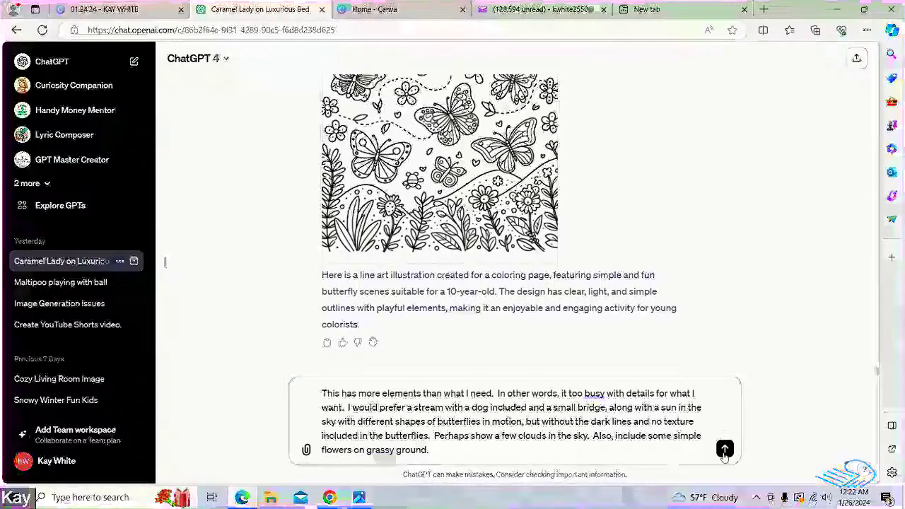
pyautogui.click(723, 449)
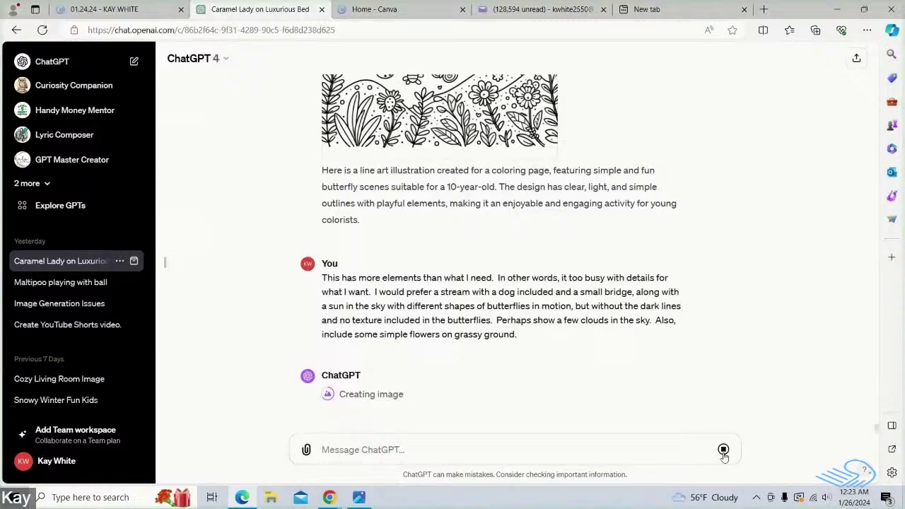
pyautogui.click(723, 450)
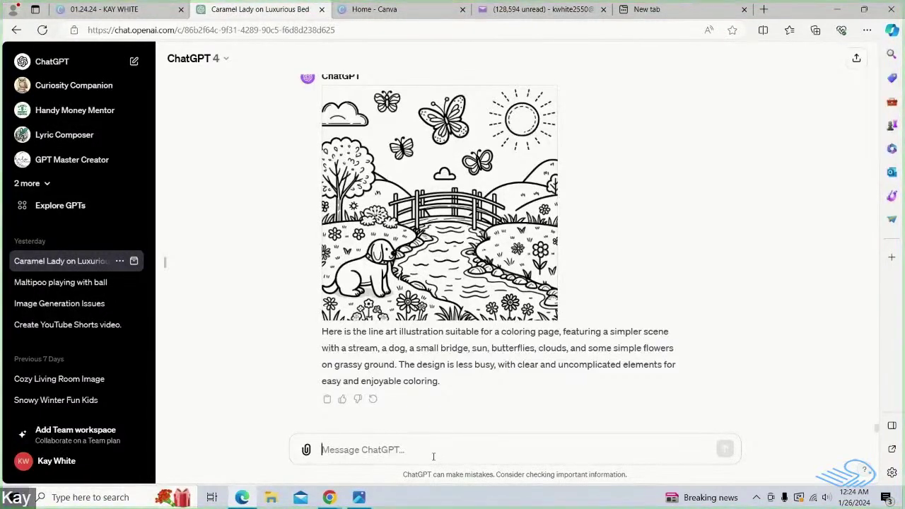
# Start a follow-up message with "Thanks, based on this image,".
pyautogui.write('Thanks.')
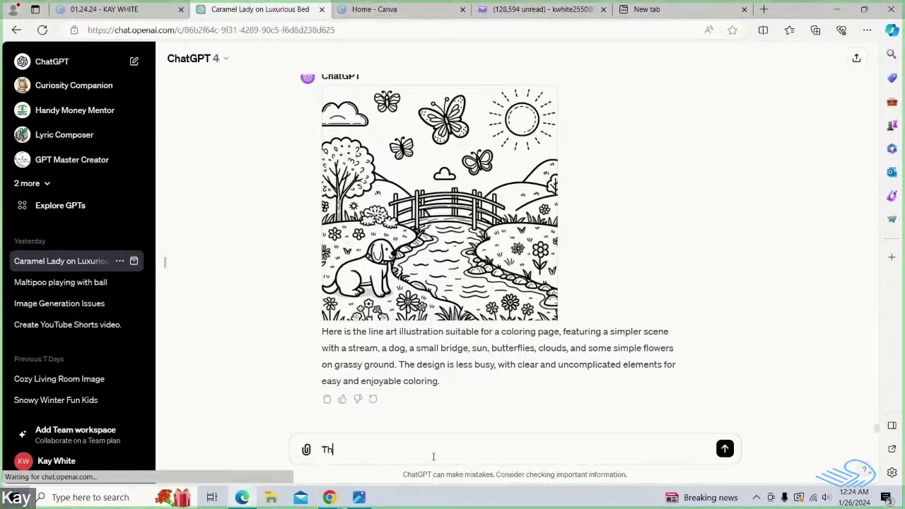
pyautogui.write('b')
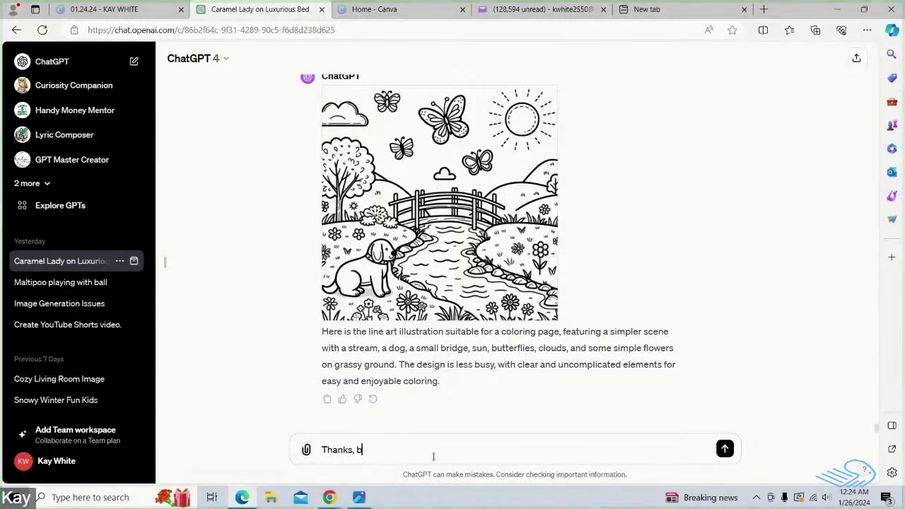
pyautogui.write('ased on this')
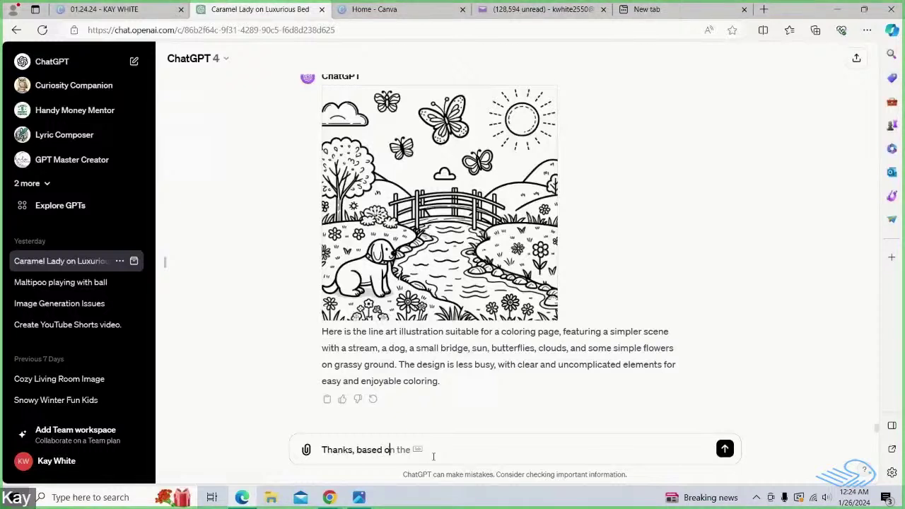
pyautogui.write(' image,')
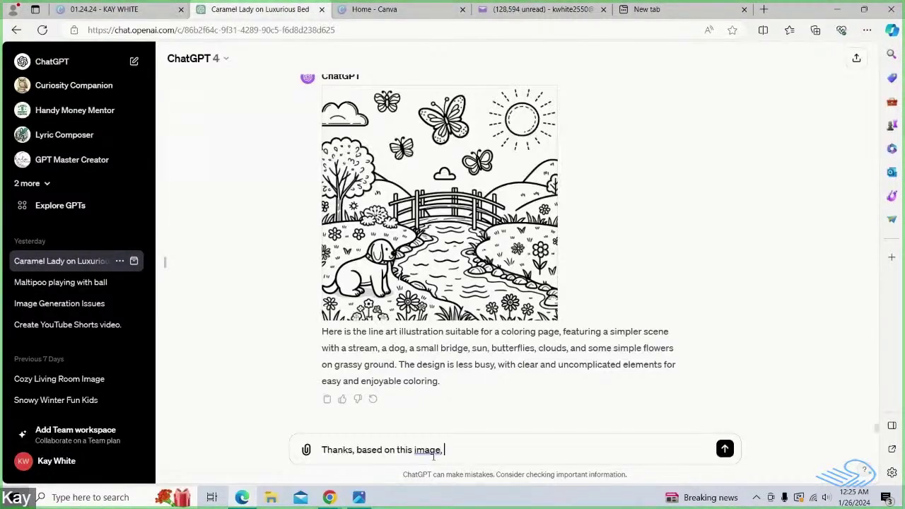
# Continue the follow-up message with "please create some fun butterfly scenes", keeping "please" in lowercase.
pyautogui.write('Please')
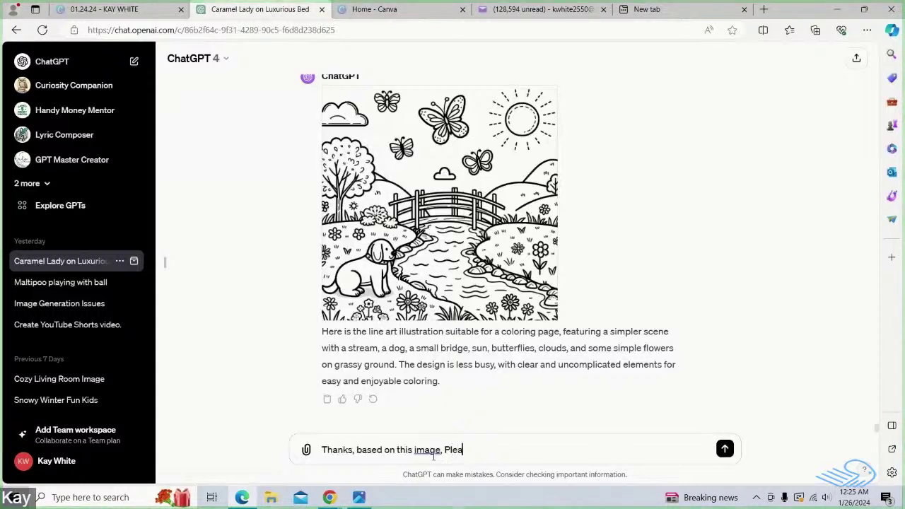
pyautogui.press('BackSpace')
pyautogui.press('BackSpace')
pyautogui.press('BackSpace')
pyautogui.press('BackSpace')
pyautogui.press('BackSpace')
pyautogui.press('BackSpace')
pyautogui.press('BackSpace')
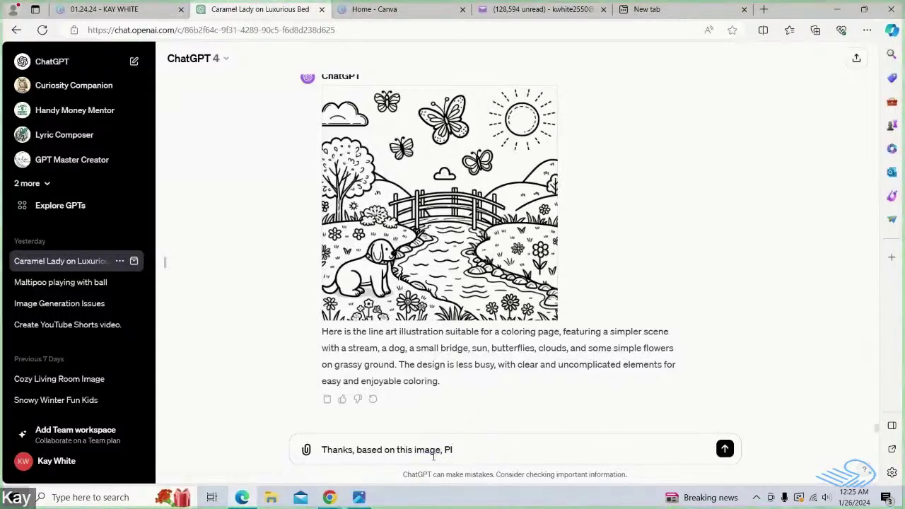
pyautogui.write('ple')
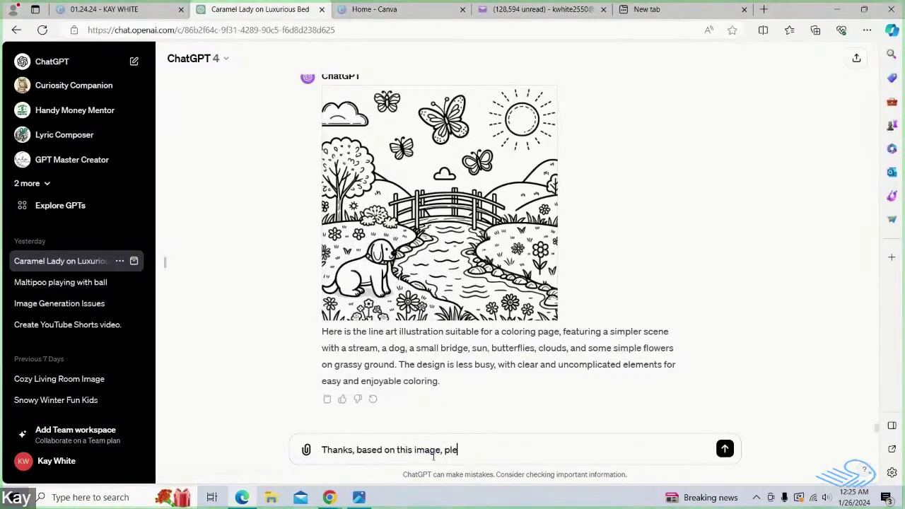
pyautogui.write('ase creat')
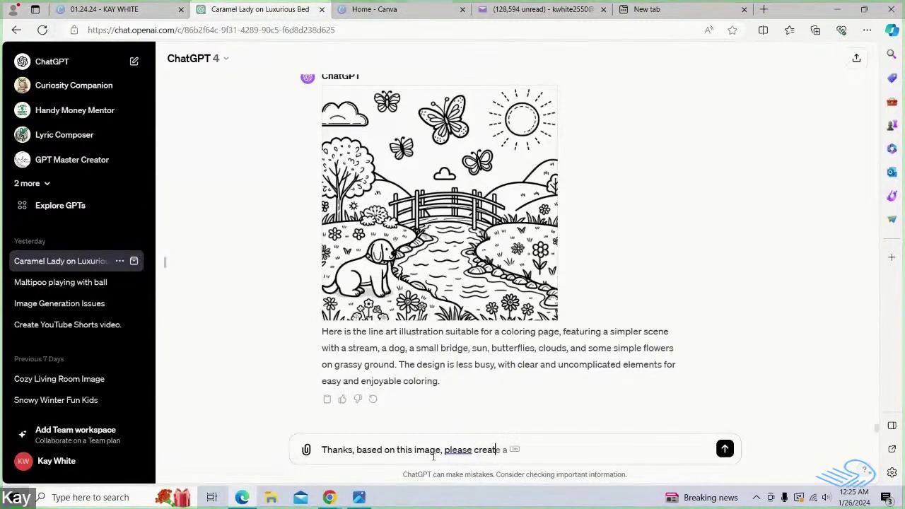
pyautogui.write('e some ')
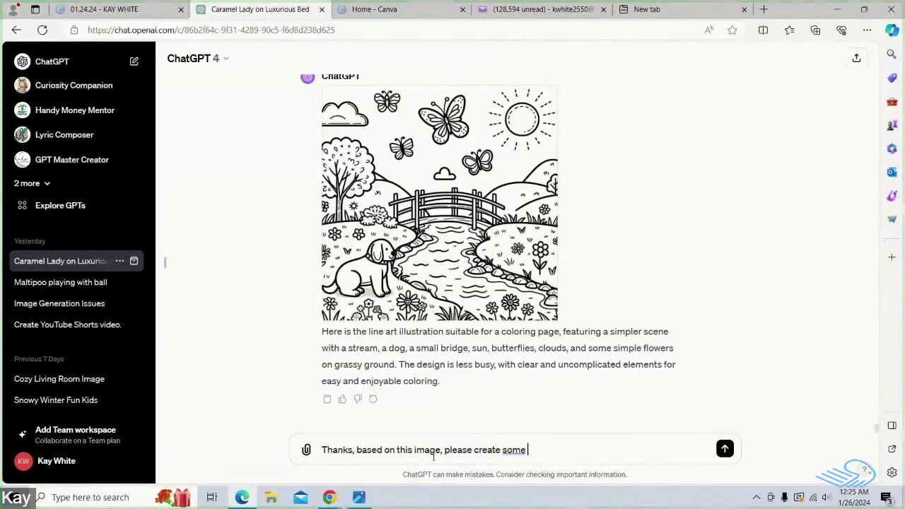
pyautogui.write('fun butt')
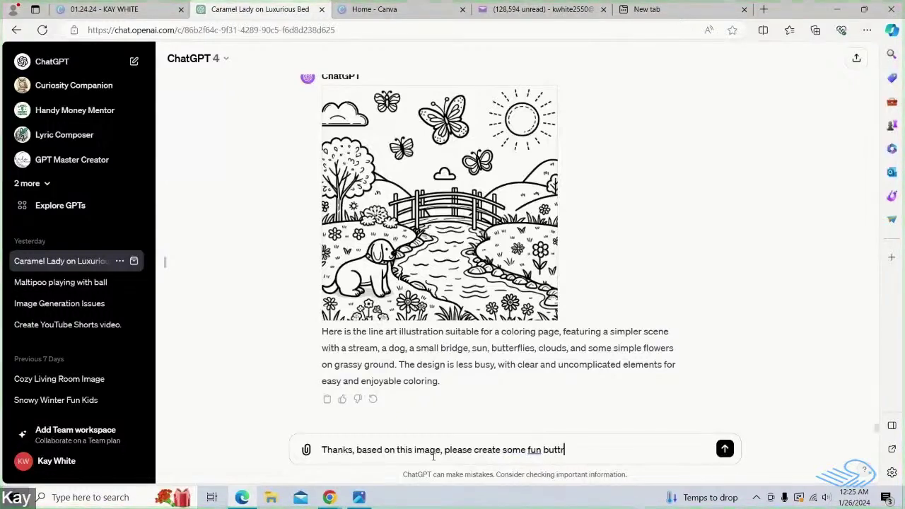
pyautogui.write('erfly d')
pyautogui.press('BackSpace')
pyautogui.write('se')
pyautogui.press('BackSpace')
pyautogui.write('cenes')
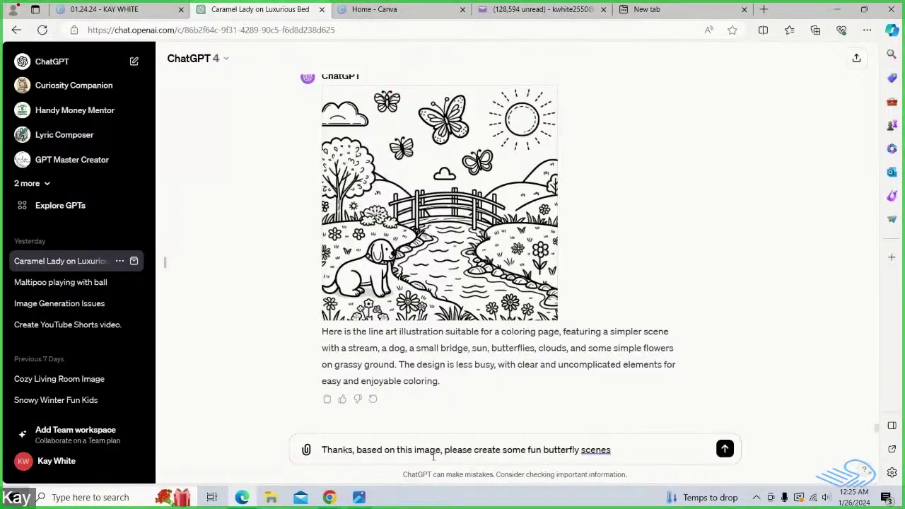
# Add "or designs in a similar manner" after "butterfly scenes".
pyautogui.write(' o')
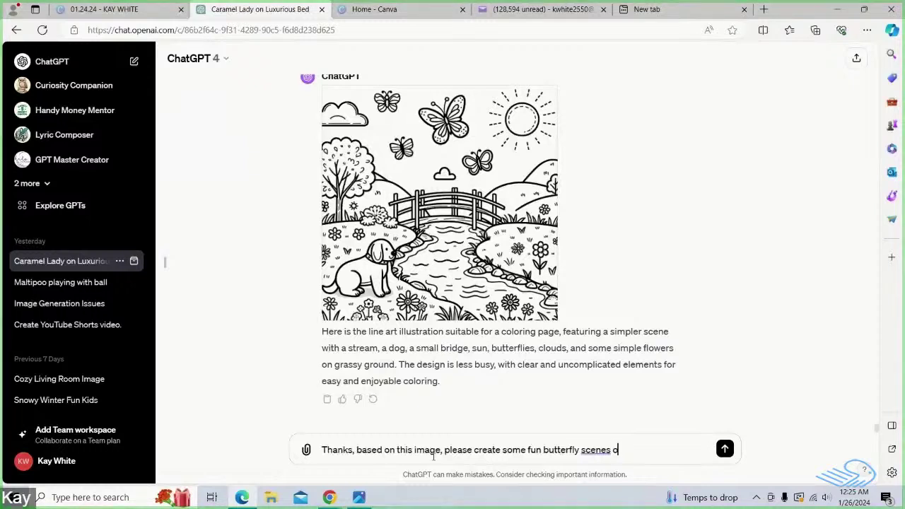
pyautogui.write('r designs')
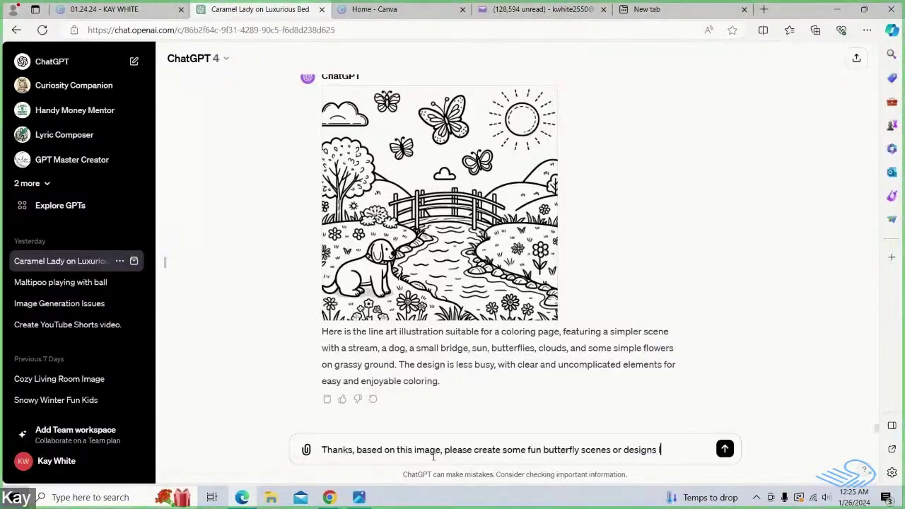
pyautogui.write('in a similar style')
pyautogui.press('BackSpace')
pyautogui.press('BackSpace')
pyautogui.press('BackSpace')
pyautogui.press('BackSpace')
pyautogui.press('BackSpace')
pyautogui.write('manner')
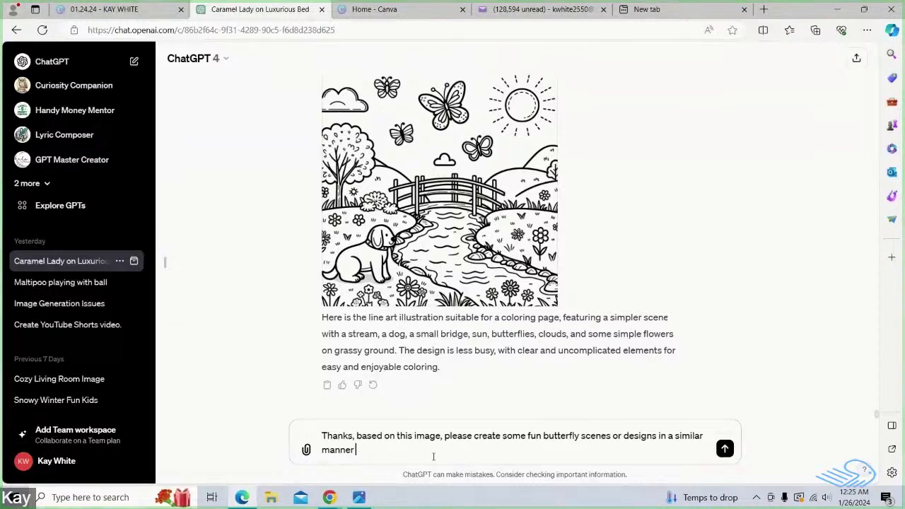
# Finish the follow-up sentence with "that I can use for my coloring book.".
pyautogui.write(' that')
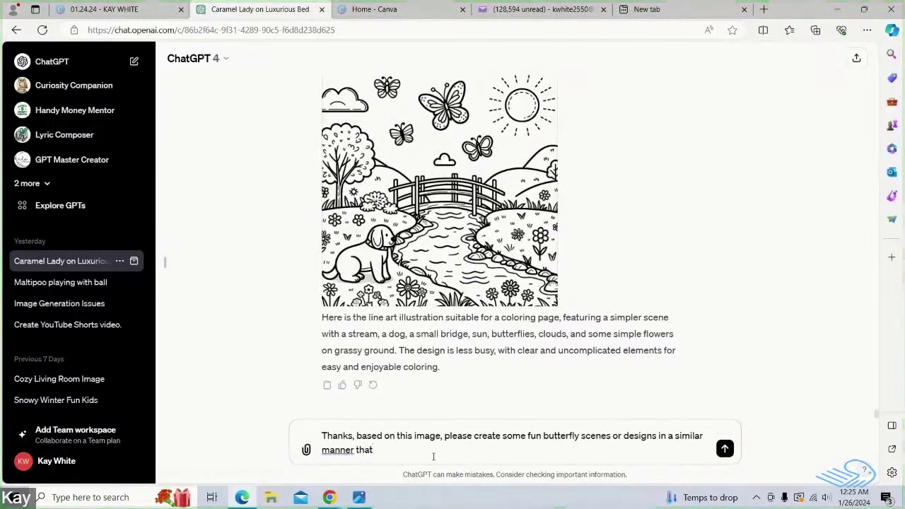
pyautogui.write(' I can')
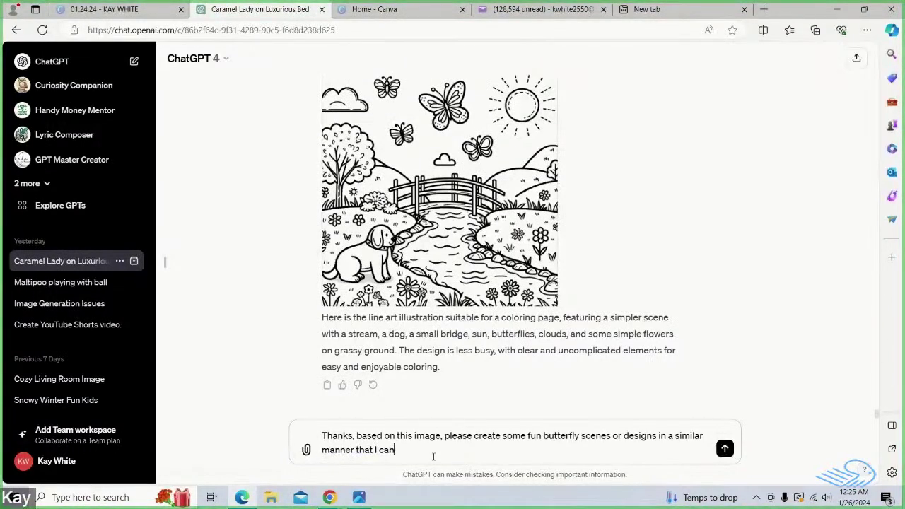
pyautogui.write(' use f')
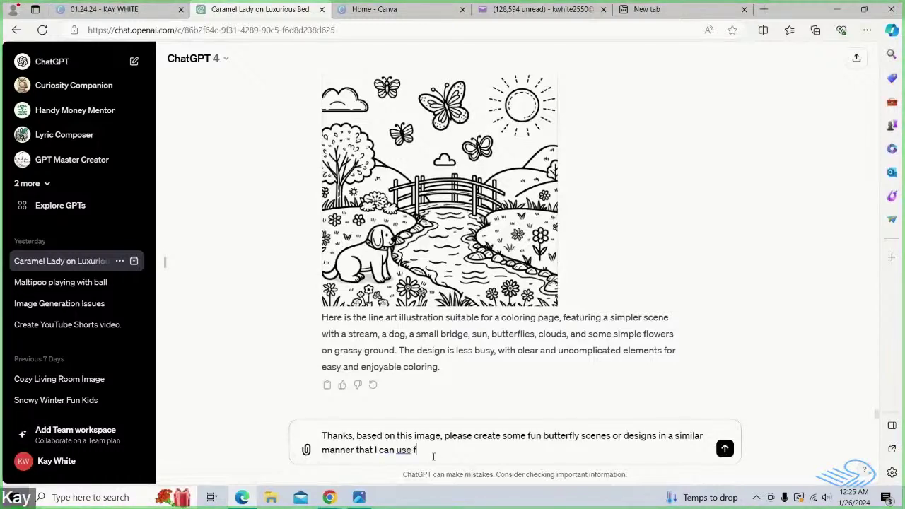
pyautogui.write('or my coloring book.')
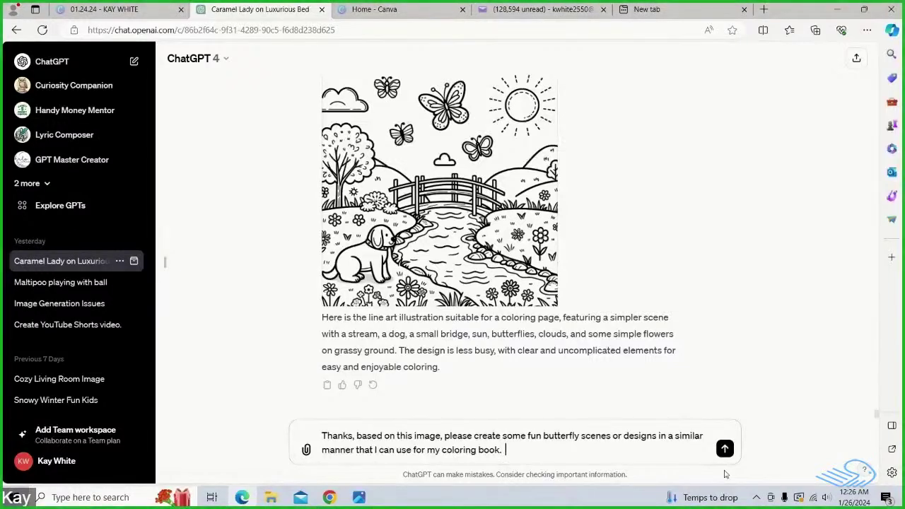
pyautogui.click(577, 436)
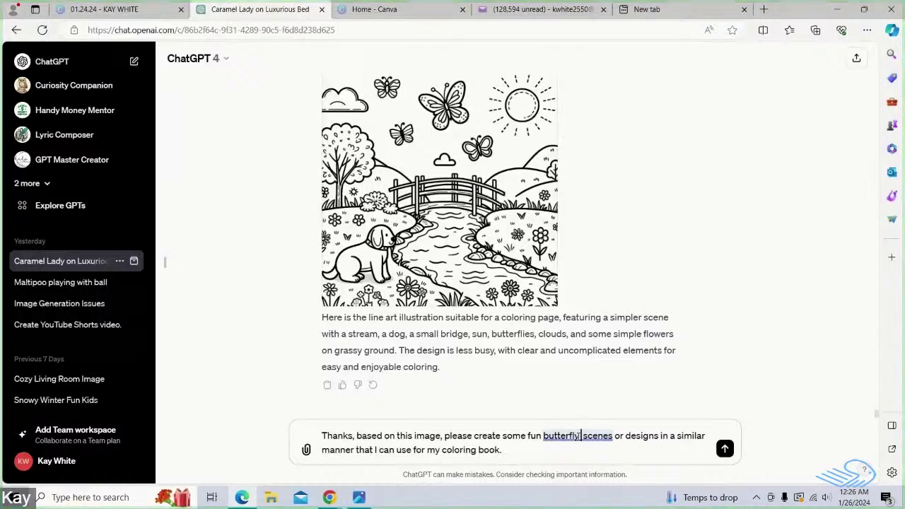
pyautogui.write('prom')
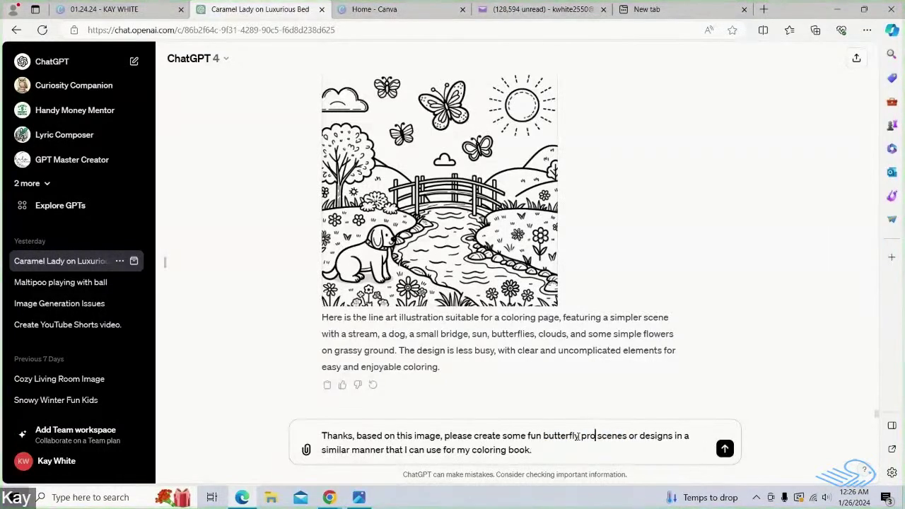
pyautogui.write('pt')
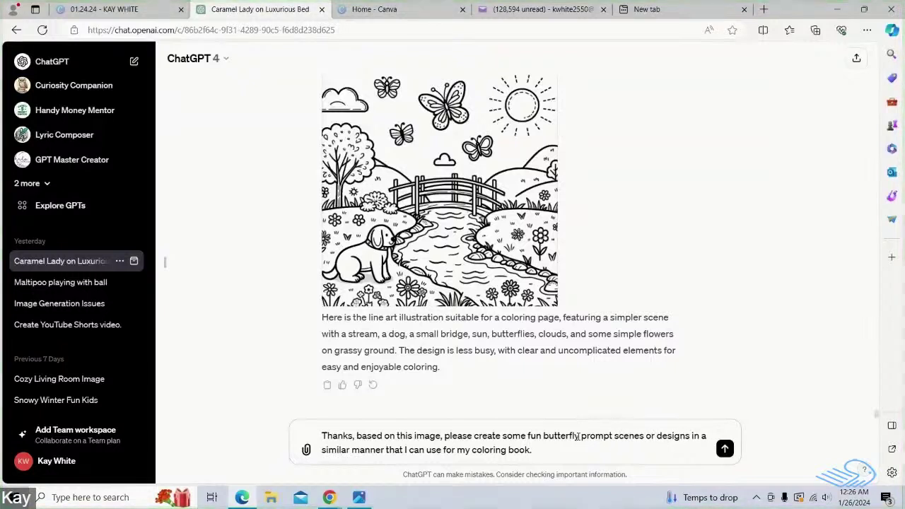
pyautogui.press('BackSpace')
pyautogui.press('BackSpace')
pyautogui.press('BackSpace')
pyautogui.press('BackSpace')
pyautogui.press('BackSpace')
pyautogui.press('BackSpace')
pyautogui.press('BackSpace')
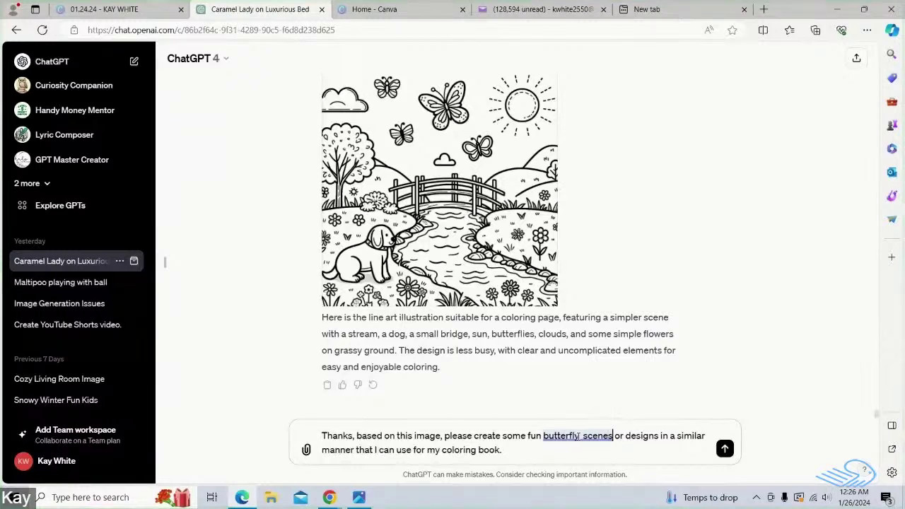
# Change "scenes" to "scene prompts" in the unsent follow-up message.
pyautogui.press('BackSpace')
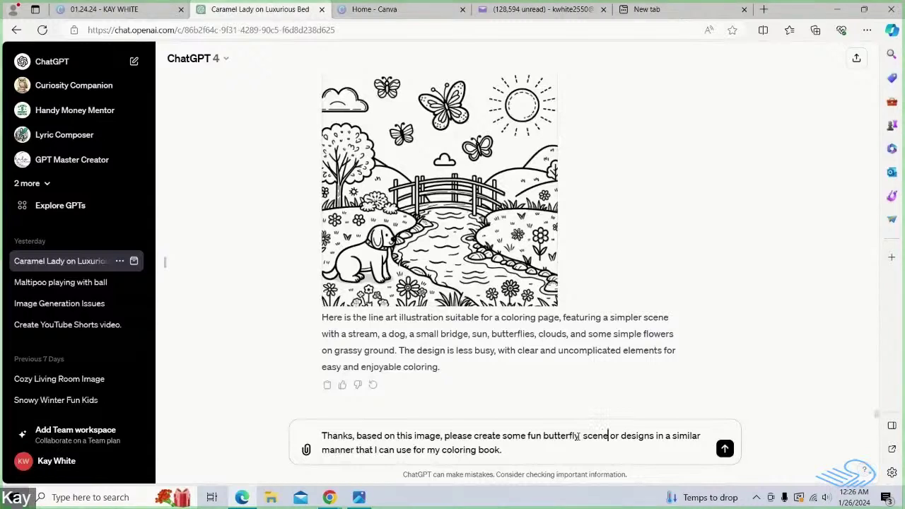
pyautogui.write('pro')
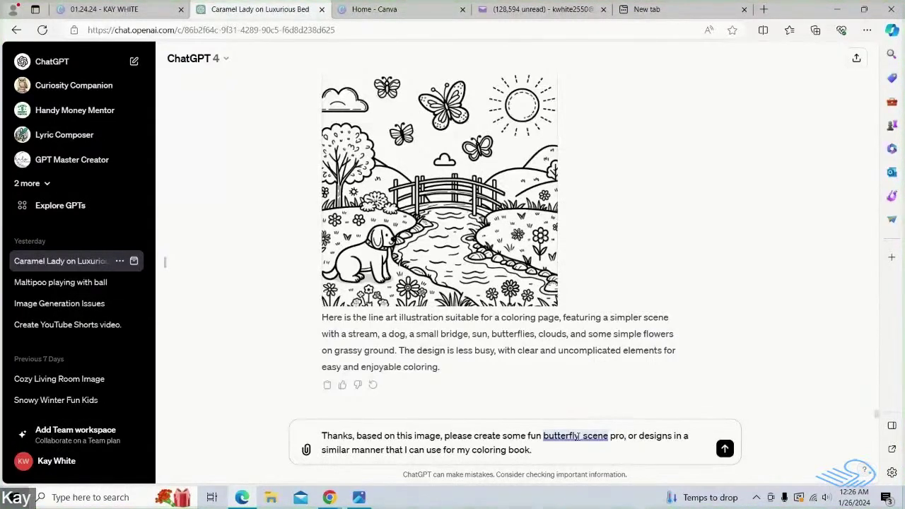
pyautogui.write('mpt')
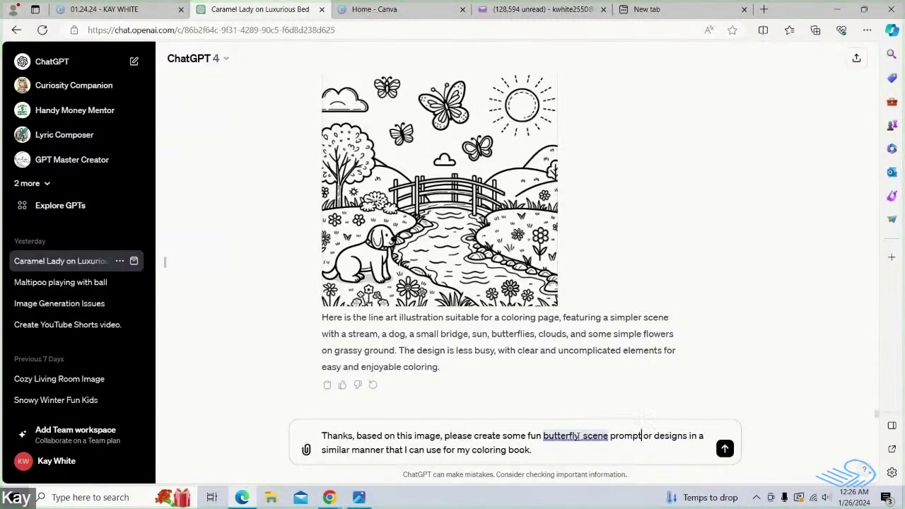
pyautogui.write('s')
pyautogui.press('BackSpace')
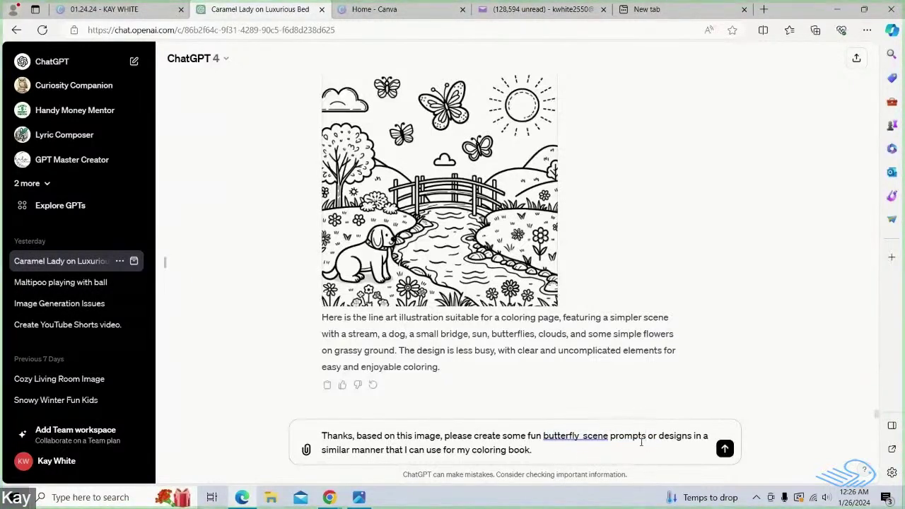
# Cut the word "prompts" and its extra space after "butterfly scene" in the message.
pyautogui.moveTo(644, 432); pyautogui.dragTo(611, 430)
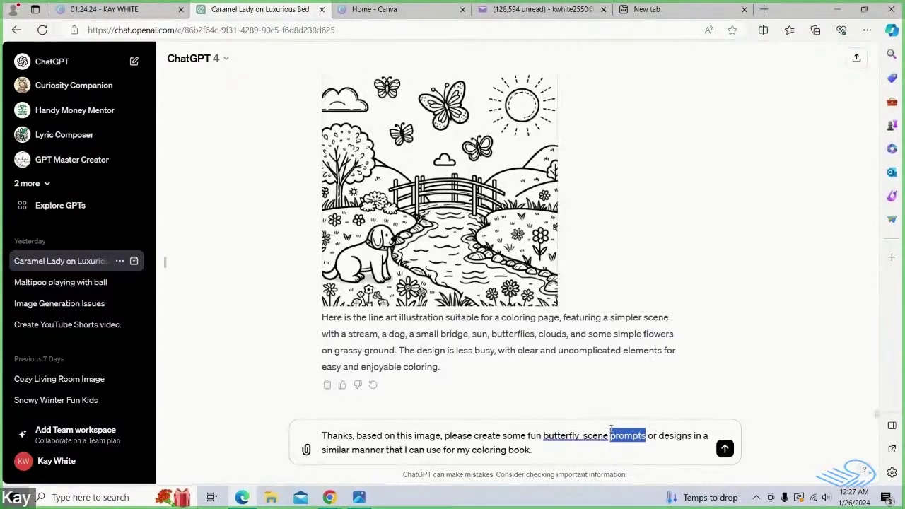
pyautogui.rightClick(611, 431)
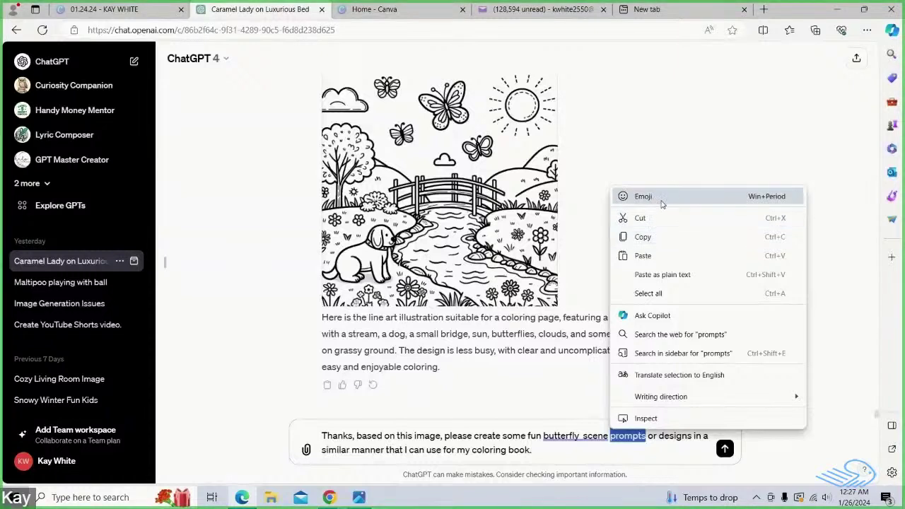
pyautogui.click(639, 218)
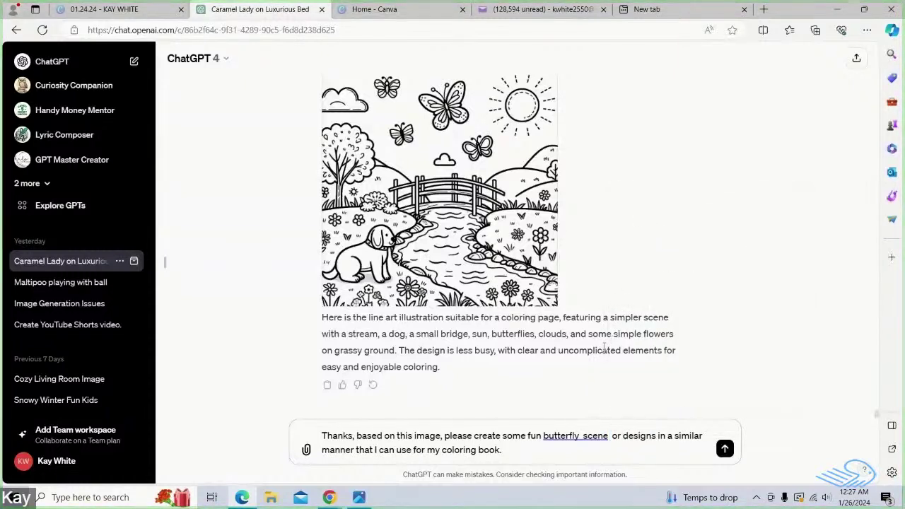
pyautogui.click(612, 435)
pyautogui.press('BackSpace')
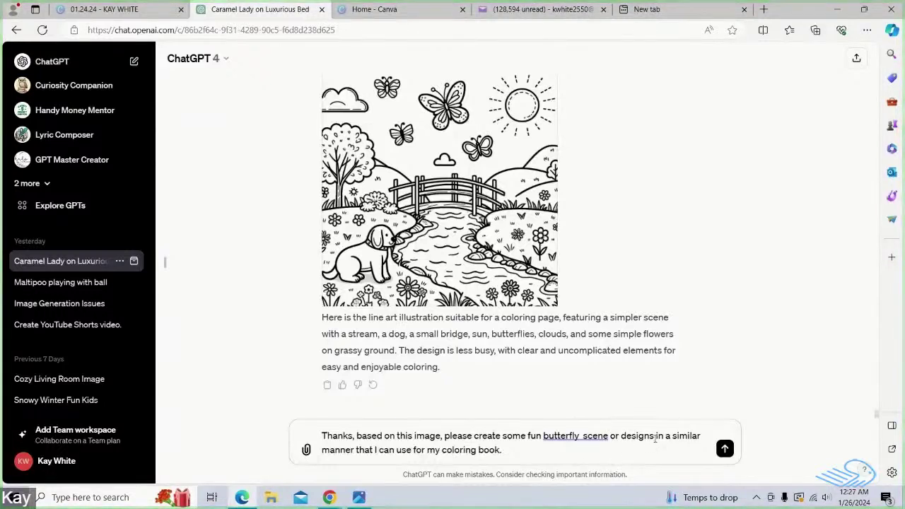
# Change "designs" to "design prompts" in the follow-up message.
pyautogui.click(656, 435)
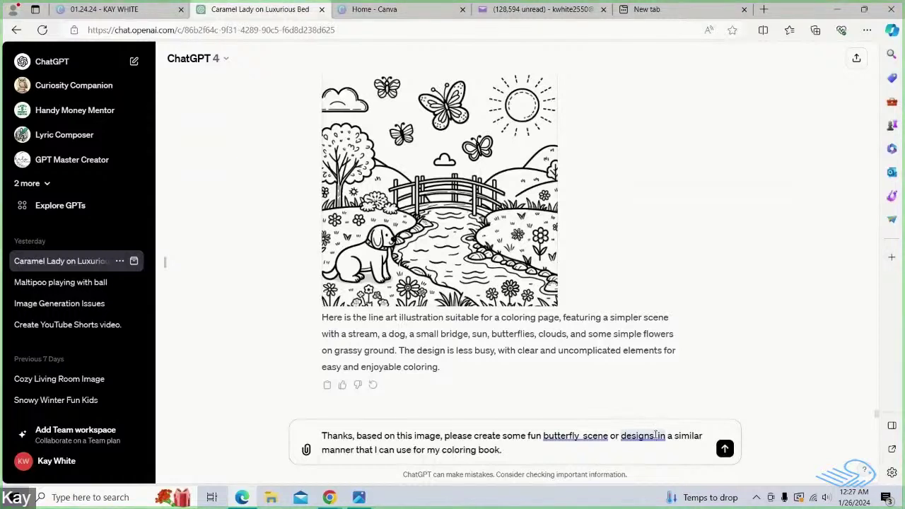
pyautogui.press('Left')
pyautogui.press('BackSpace')
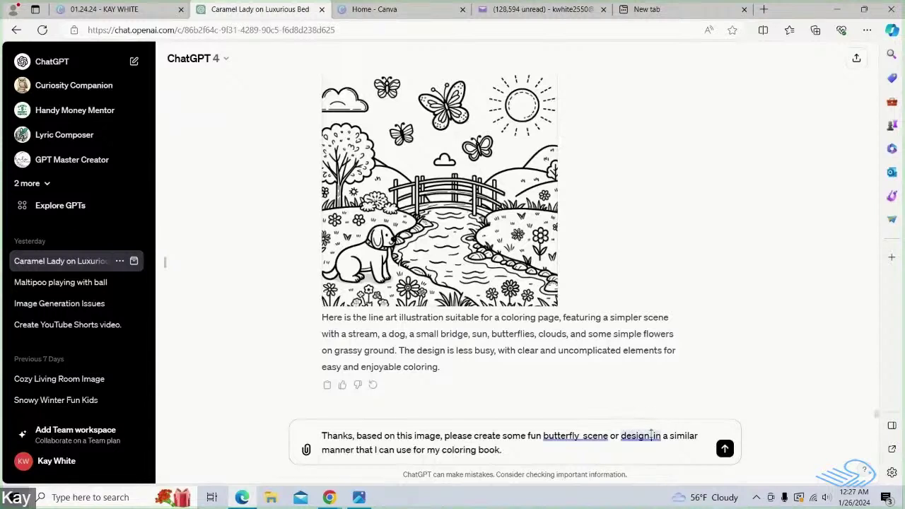
pyautogui.write('prompts')
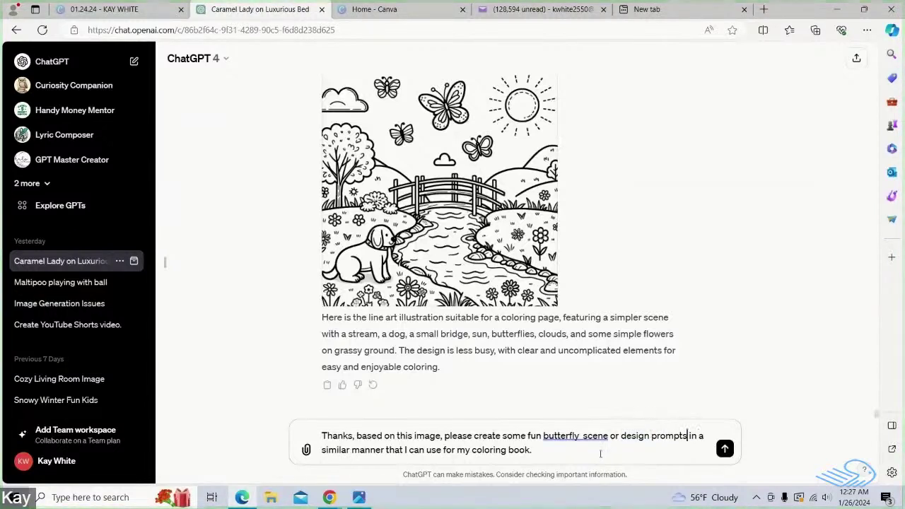
# Accept the single-space correction for "butterfly scene" and send the message.
pyautogui.click(581, 435)
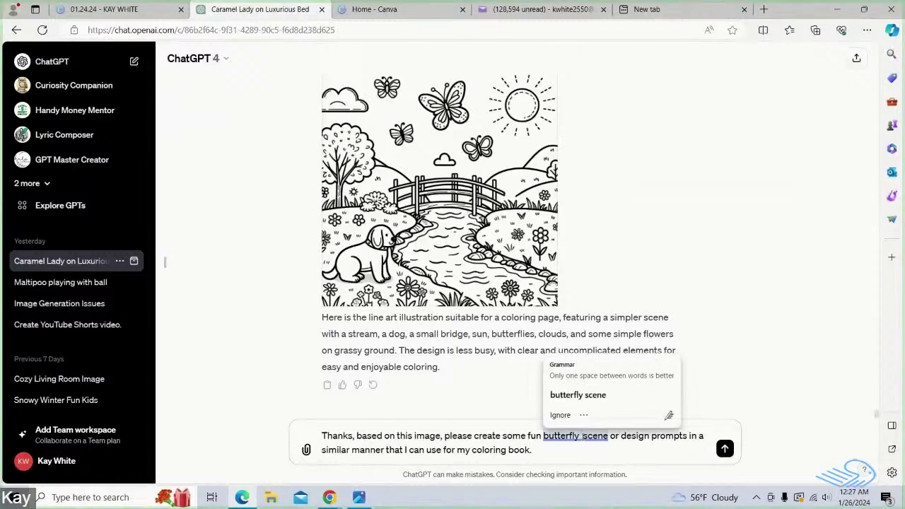
pyautogui.click(598, 397)
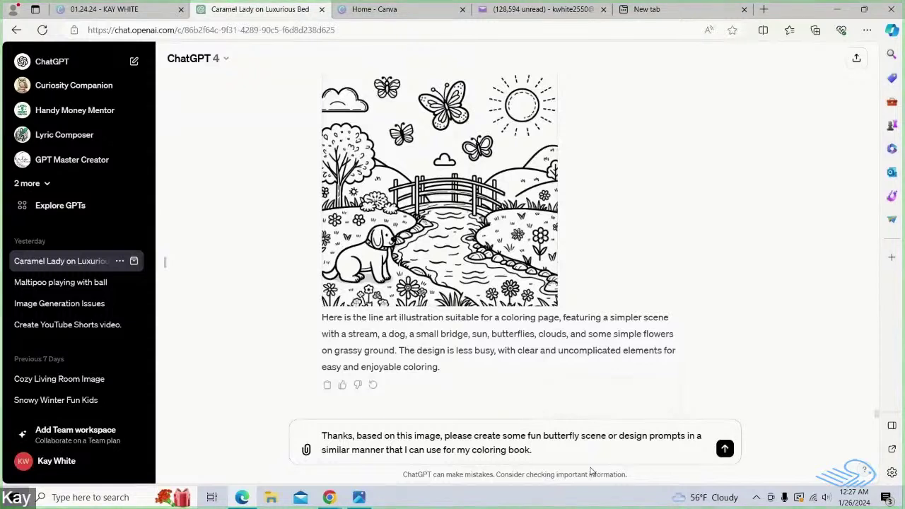
pyautogui.click(722, 457)
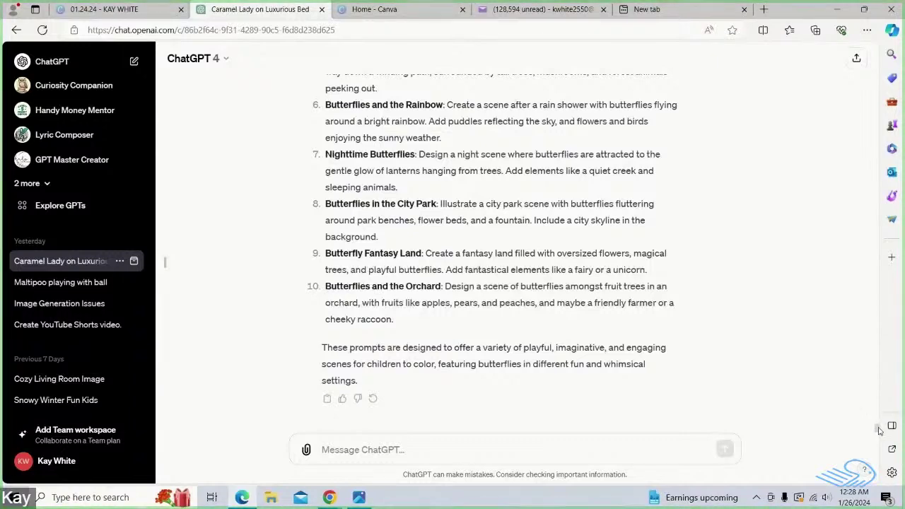
# Copy the "Butterfly Garden Party" prompt from the list of ideas and send it as a new message.
pyautogui.scroll(6, 878, 431)
pyautogui.scroll(-1, 878, 429)
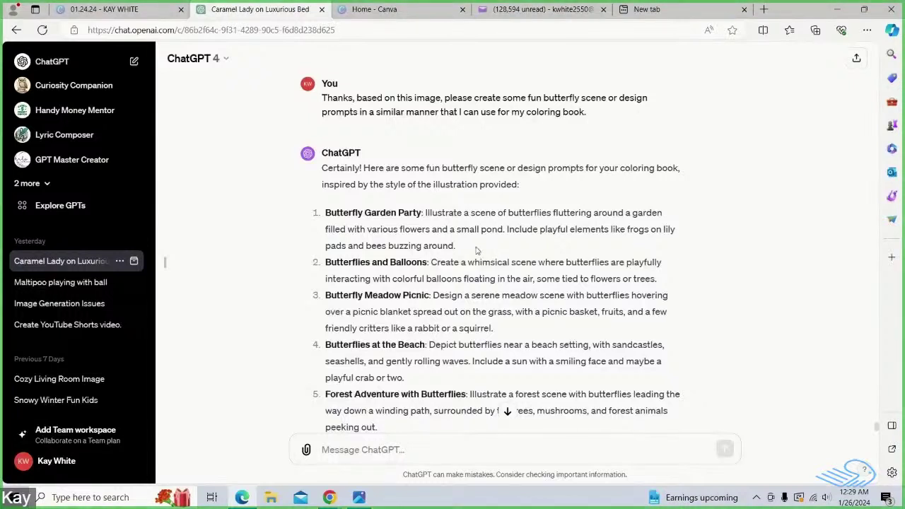
pyautogui.moveTo(458, 247); pyautogui.dragTo(327, 212)
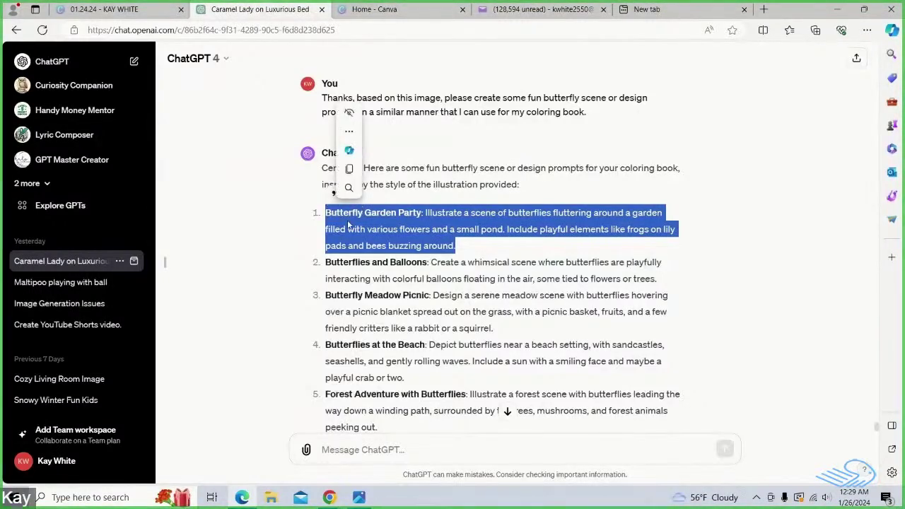
pyautogui.rightClick(347, 224)
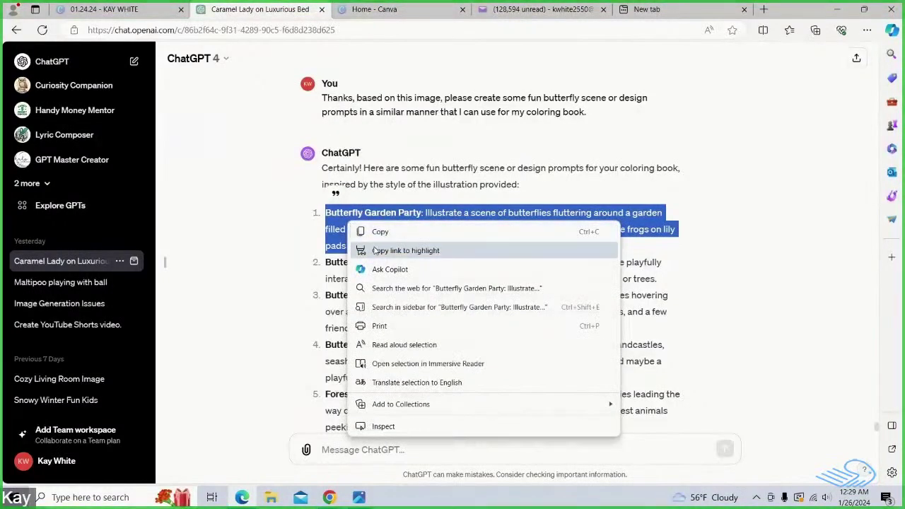
pyautogui.click(397, 235)
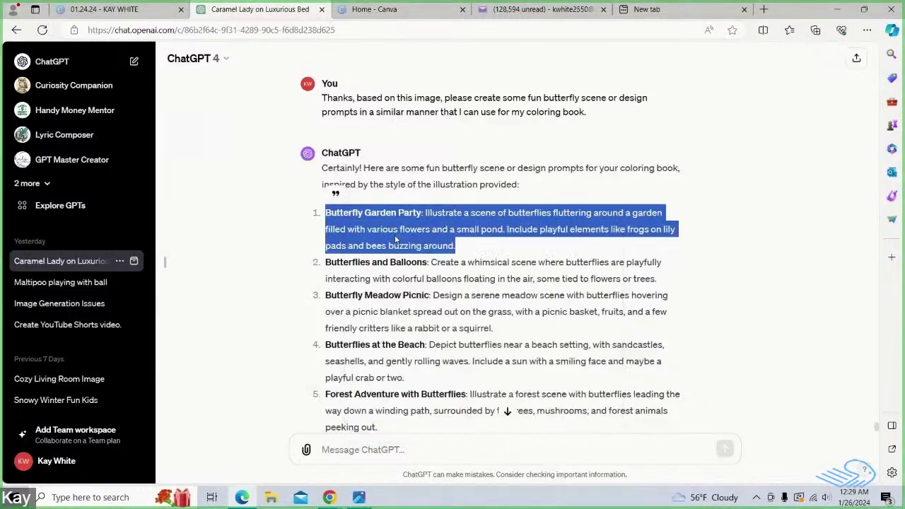
pyautogui.click(369, 451)
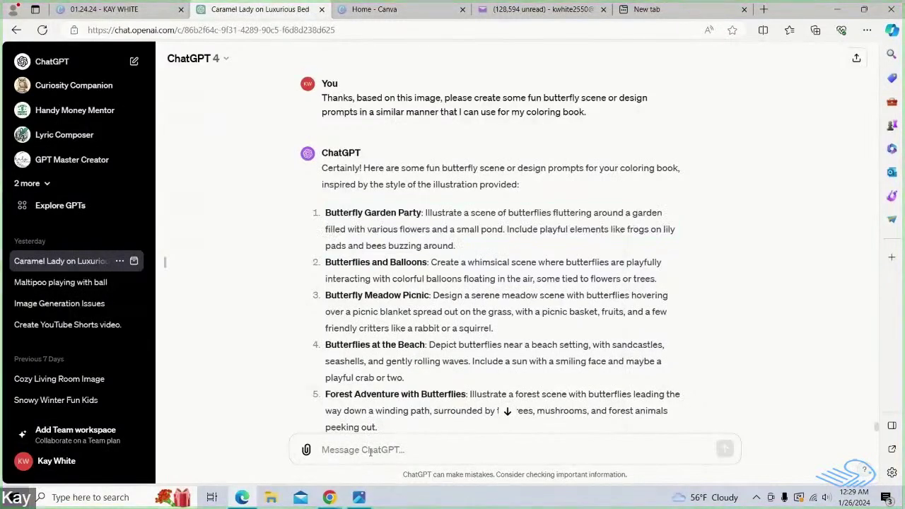
pyautogui.hotkey('ctrl', 'v')
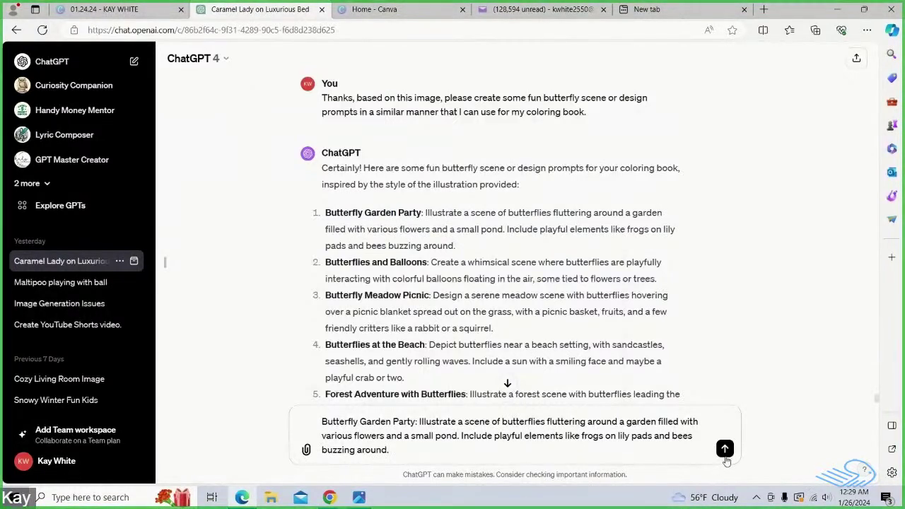
pyautogui.click(724, 450)
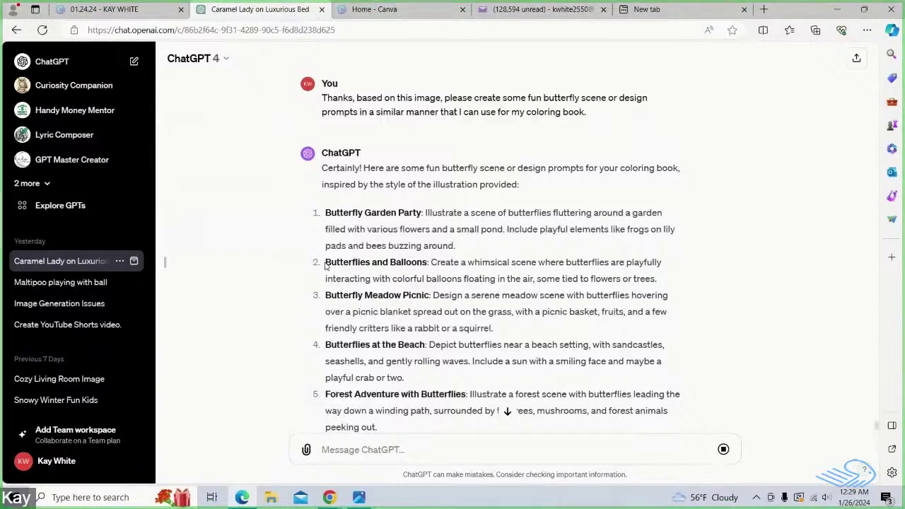
# Copy the full "Butterflies and Balloons" prompt from the list of ideas.
pyautogui.moveTo(322, 265); pyautogui.dragTo(673, 286)
pyautogui.rightClick(579, 269)
pyautogui.click(612, 279)
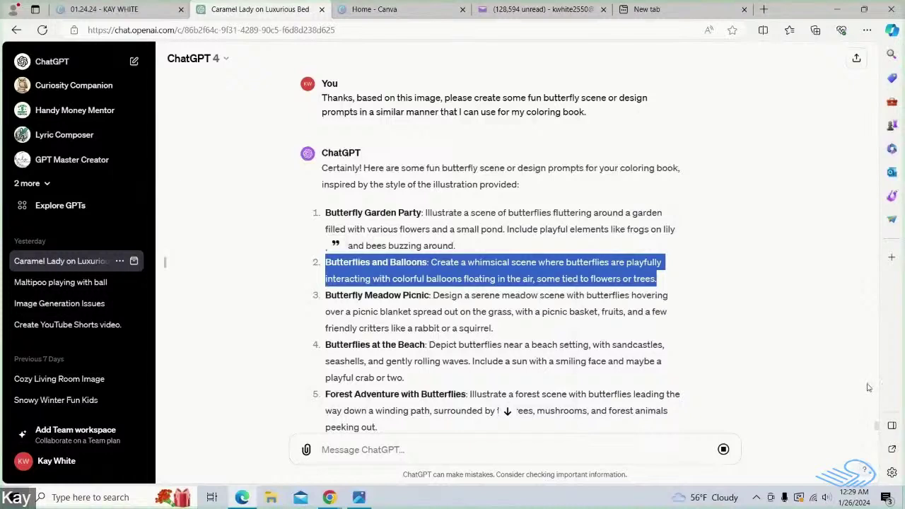
# Paste the copied "Butterflies and Balloons" prompt as a new message and send it once the garden party image is finished.
pyautogui.click(876, 431)
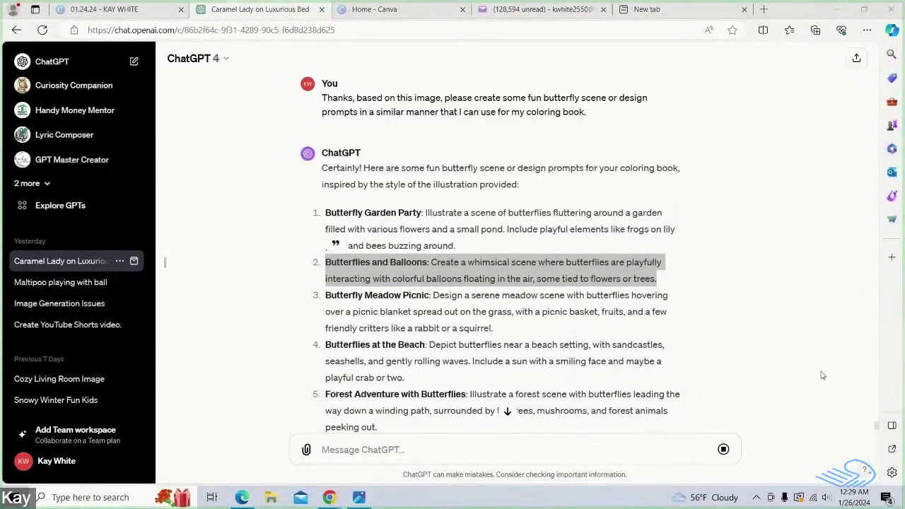
pyautogui.click(879, 434)
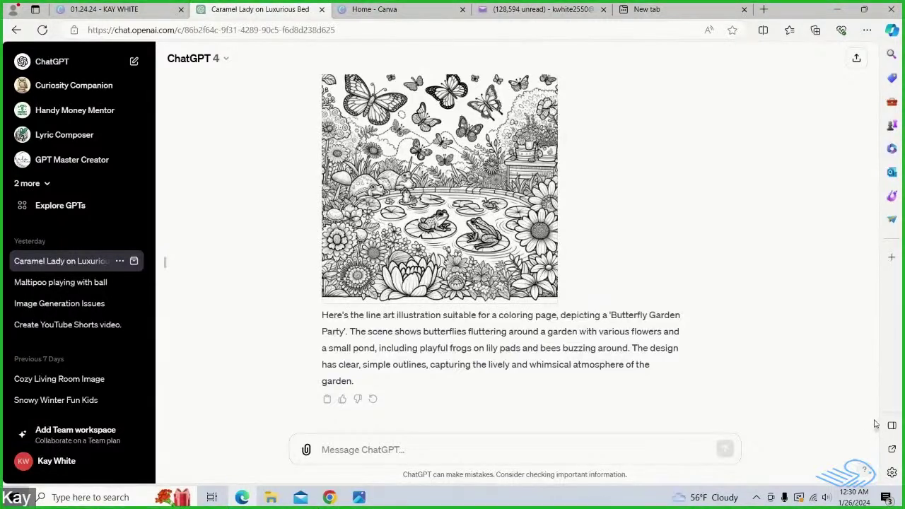
pyautogui.scroll(-5, 876, 431)
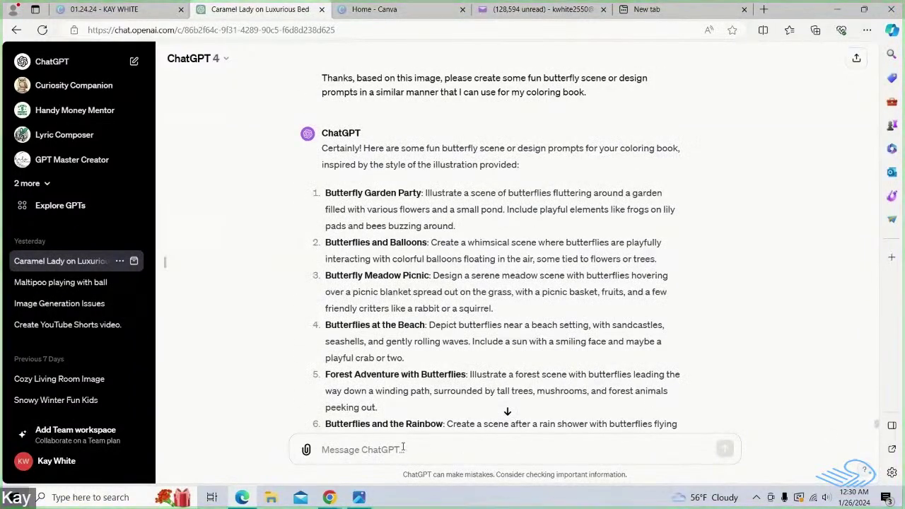
pyautogui.hotkey('ctrl', 'v')
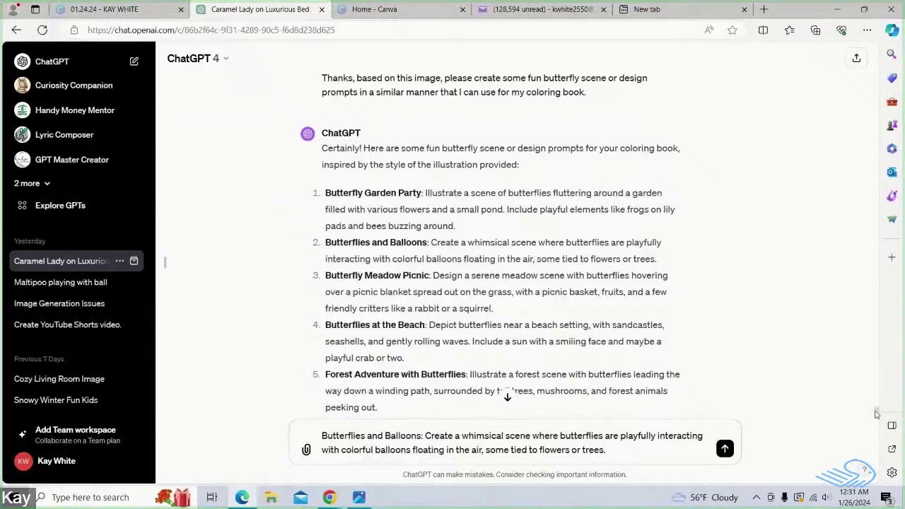
pyautogui.moveTo(875, 414); pyautogui.dragTo(874, 425)
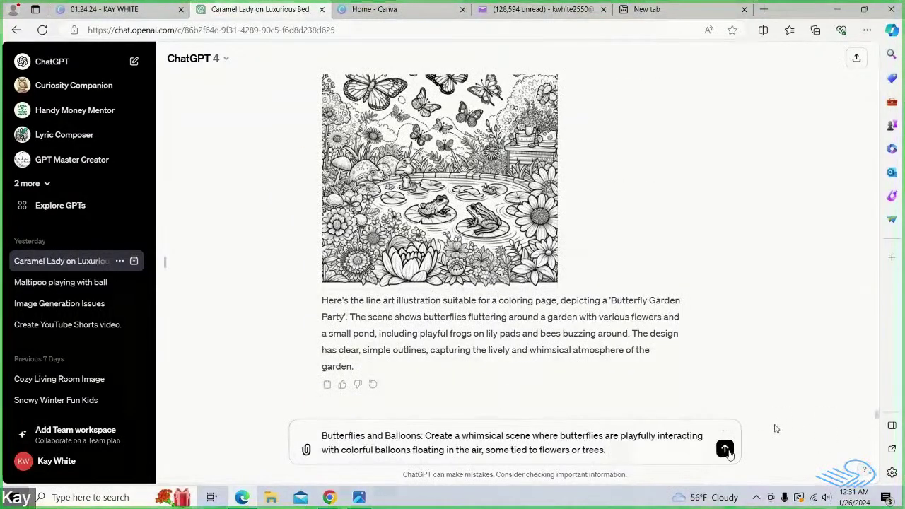
pyautogui.click(724, 450)
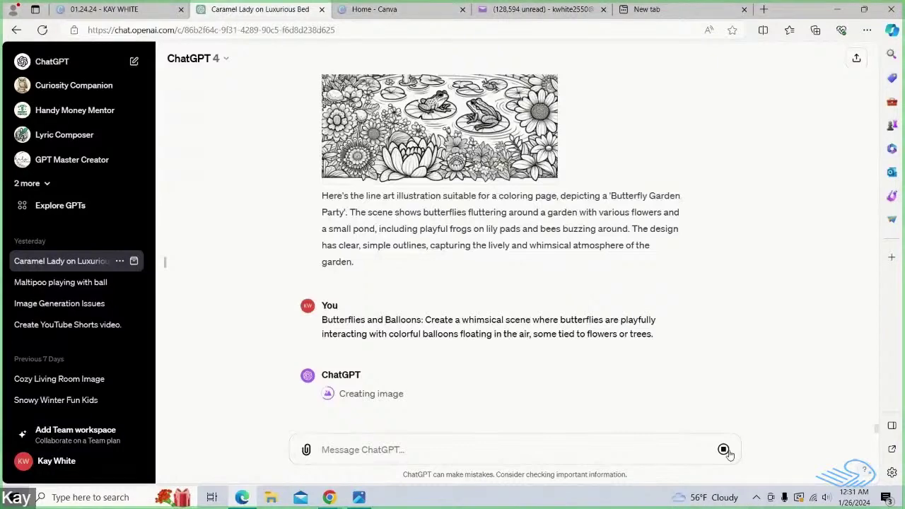
pyautogui.click(726, 452)
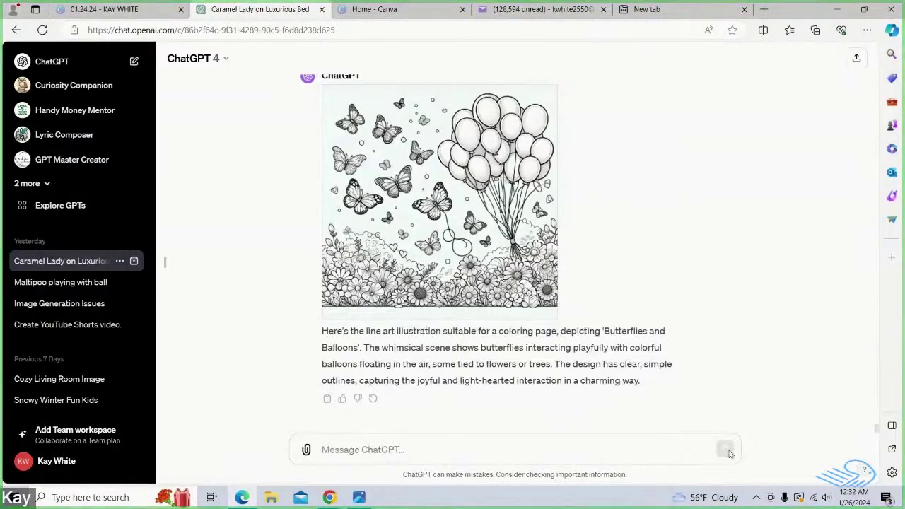
# Send the message "Please recreate and add some spacing among the flowers to make them easier to color. Thanks.".
pyautogui.click(402, 452)
pyautogui.write('P')
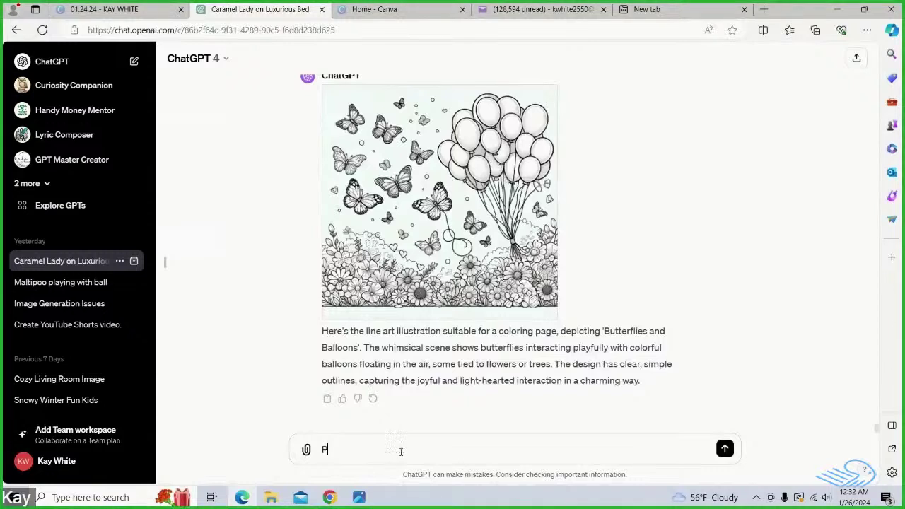
pyautogui.write('lease recreate')
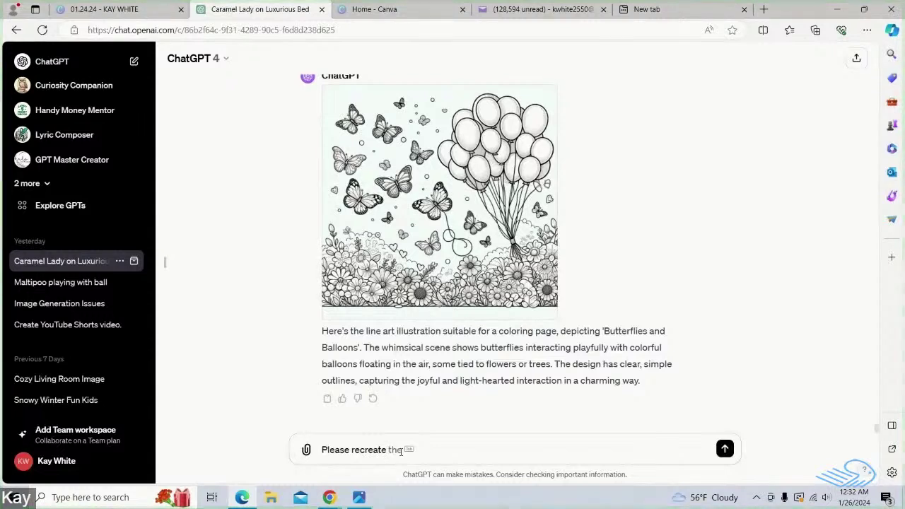
pyautogui.write(' and add som')
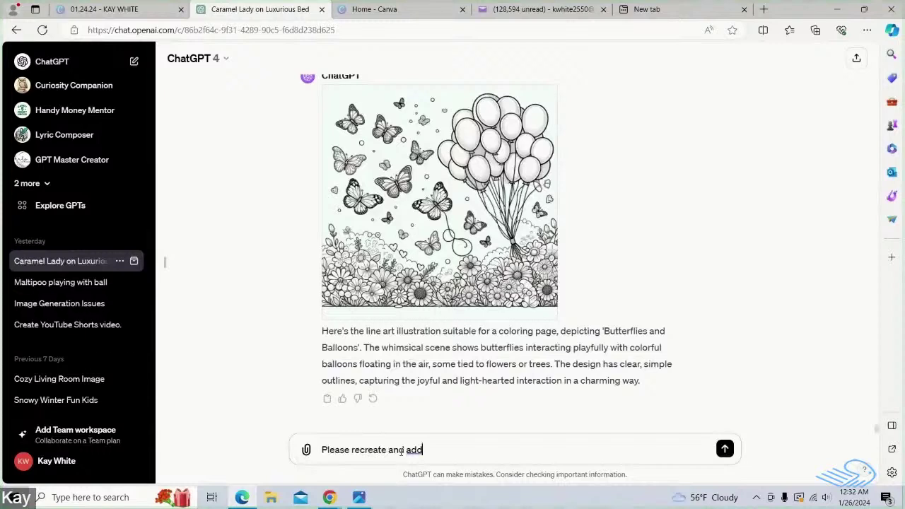
pyautogui.write('e spacig')
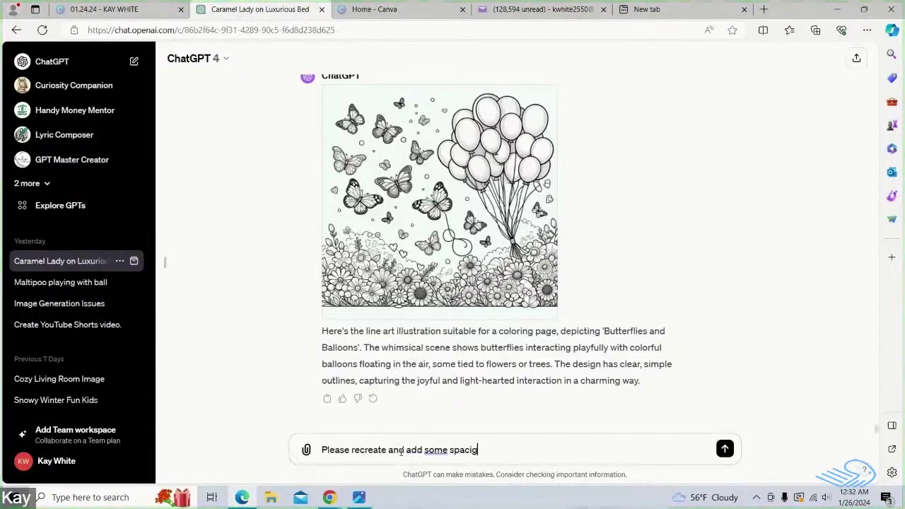
pyautogui.press('BackSpace')
pyautogui.write('ng be')
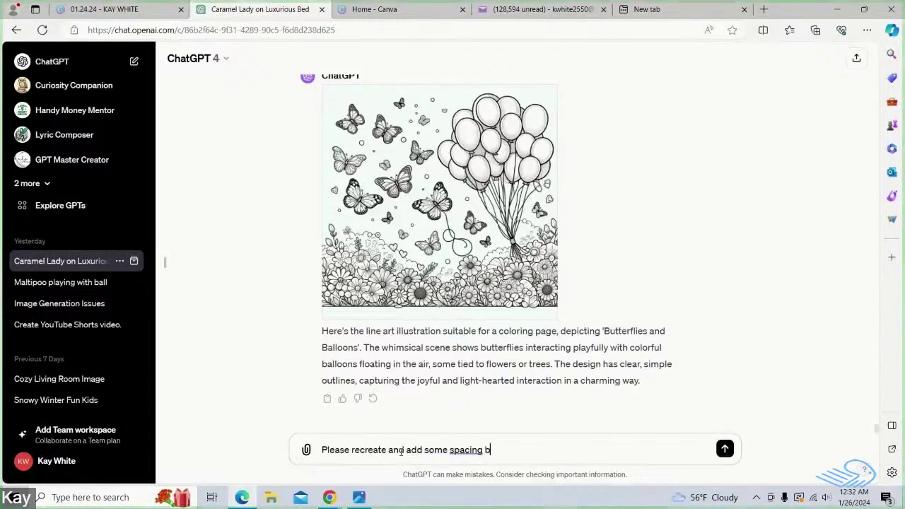
pyautogui.press('BackSpace')
pyautogui.press('BackSpace')
pyautogui.write('among th')
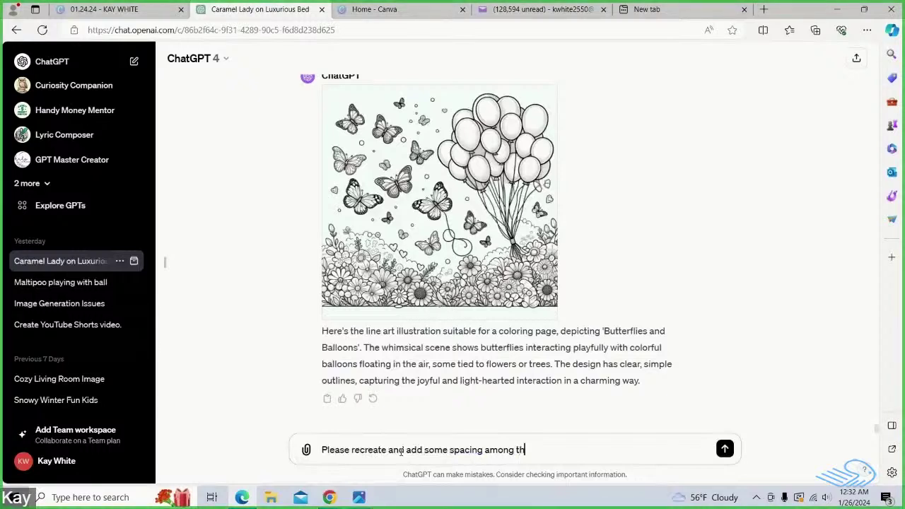
pyautogui.write('e flower')
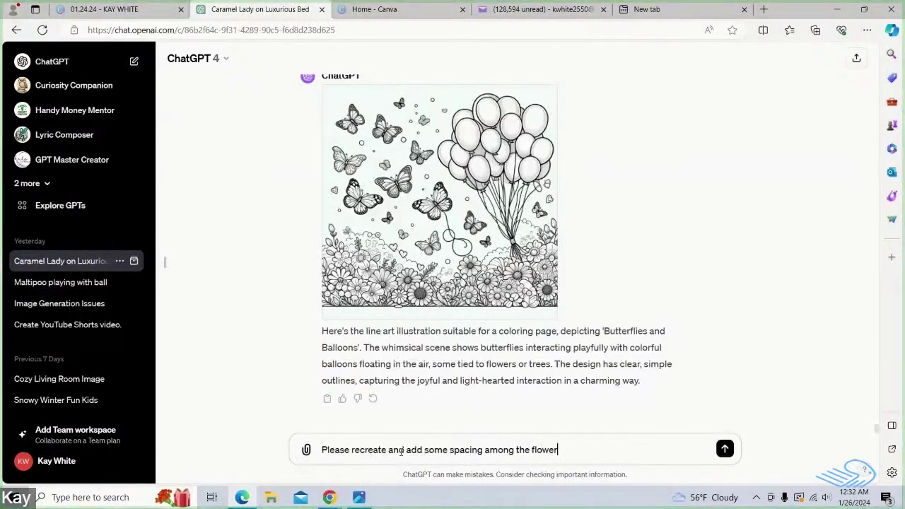
pyautogui.write('s to mak')
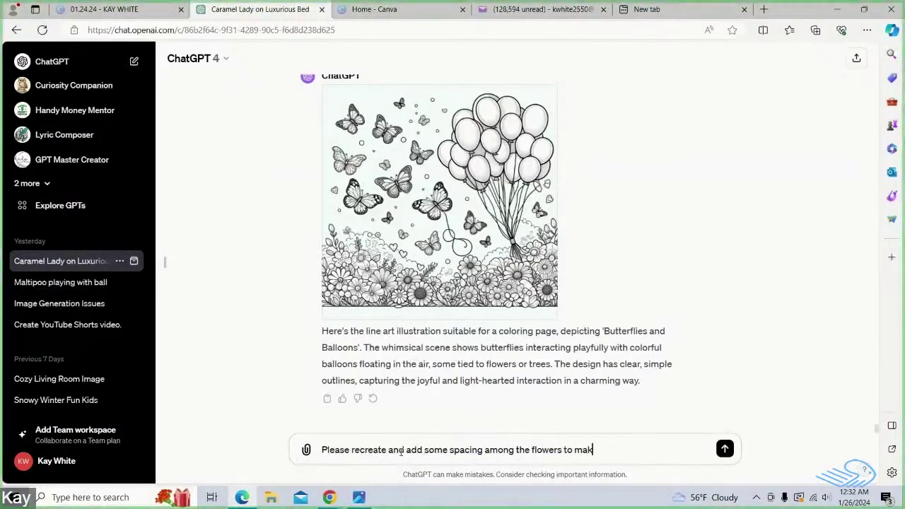
pyautogui.write('e them ea')
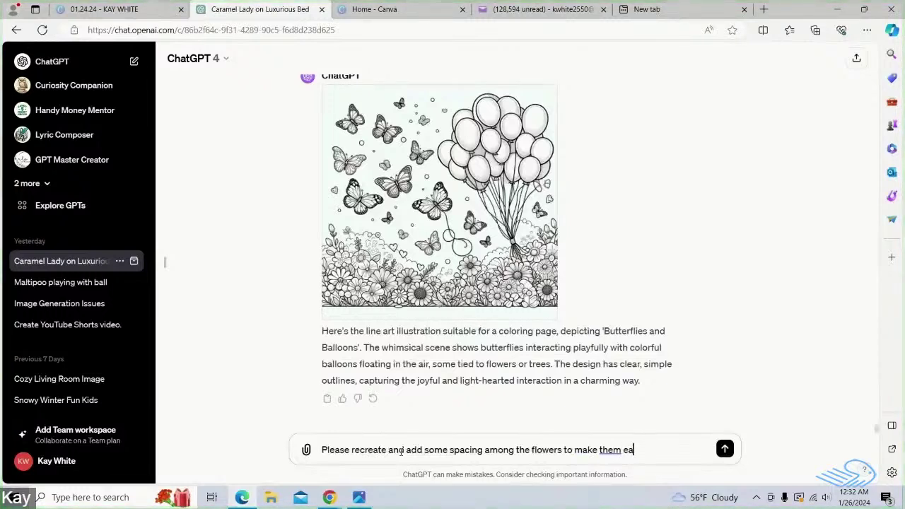
pyautogui.write('sier to co')
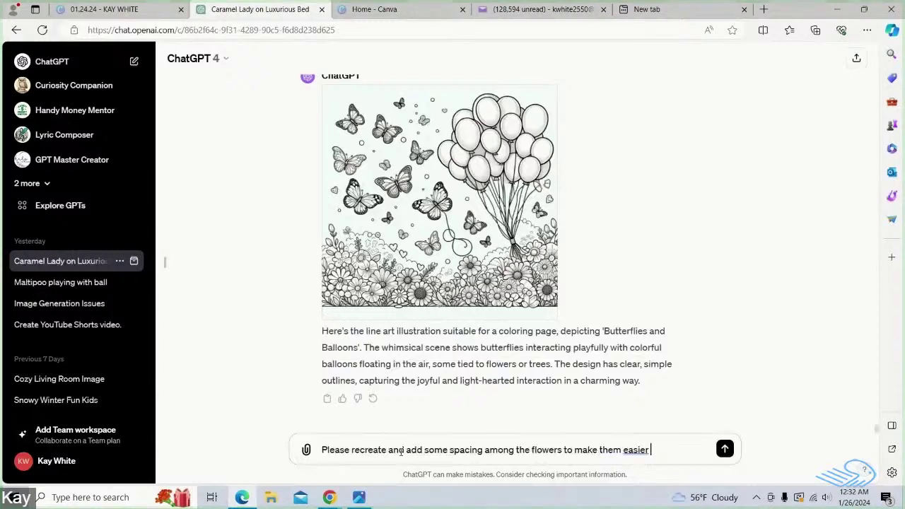
pyautogui.write('lor. Thans')
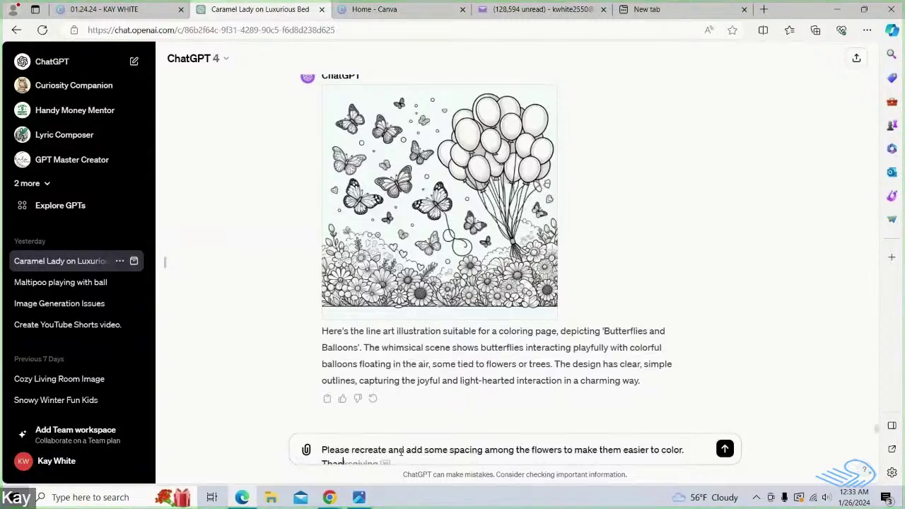
pyautogui.press('BackSpace')
pyautogui.write('ks.')
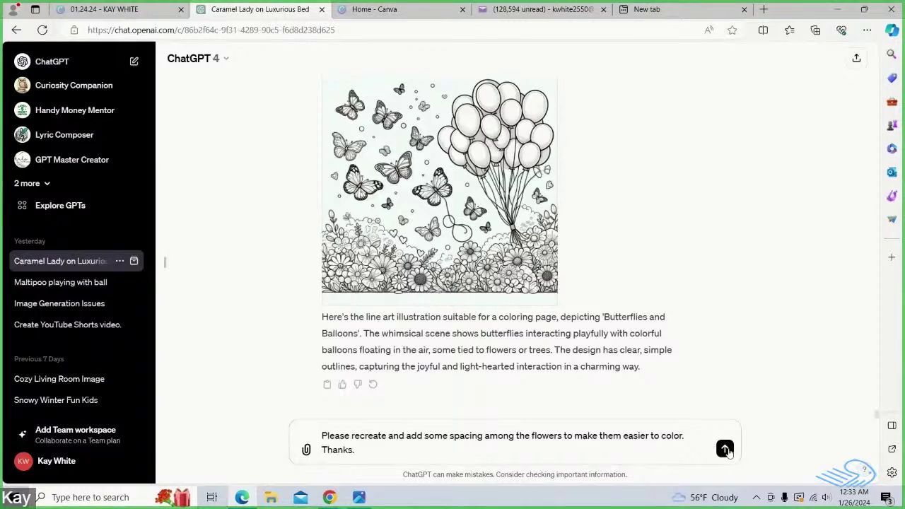
pyautogui.click(724, 450)
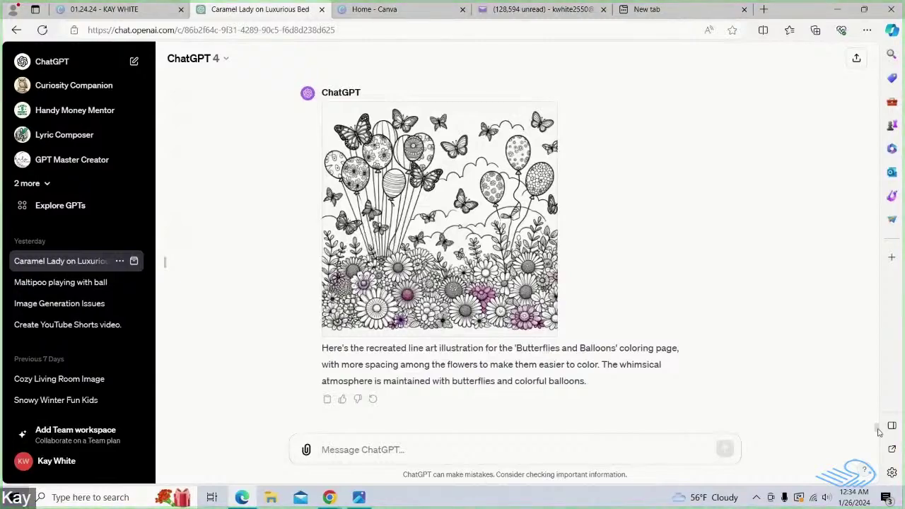
# Copy the full "Butterflies at the Beach" prompt from the list of butterfly scene ideas once the recreated balloons image is finished.
pyautogui.scroll(4, 878, 432)
pyautogui.scroll(4, 878, 428)
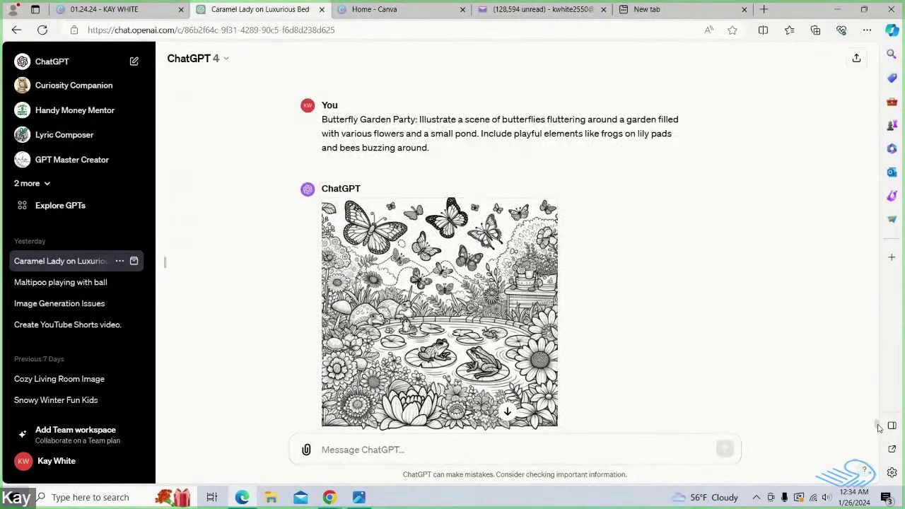
pyautogui.scroll(-8, 878, 427)
pyautogui.scroll(2, 875, 417)
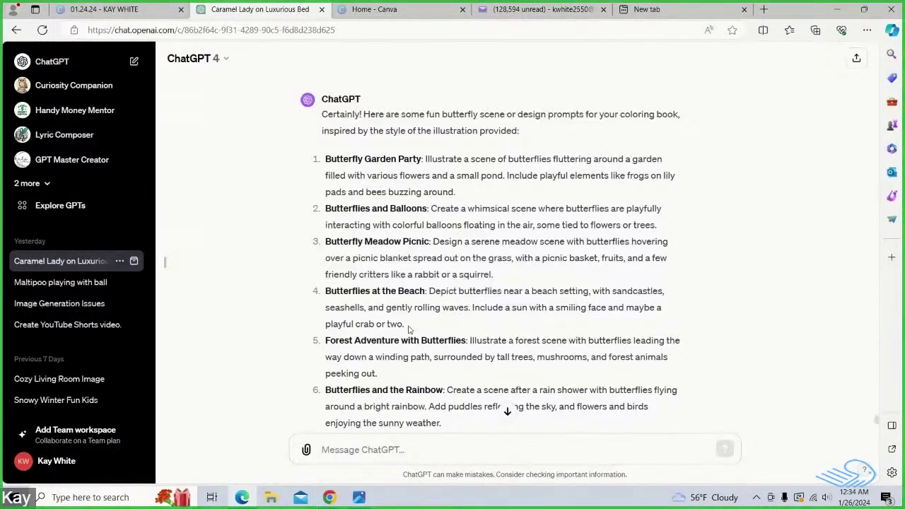
pyautogui.moveTo(408, 329); pyautogui.dragTo(325, 292)
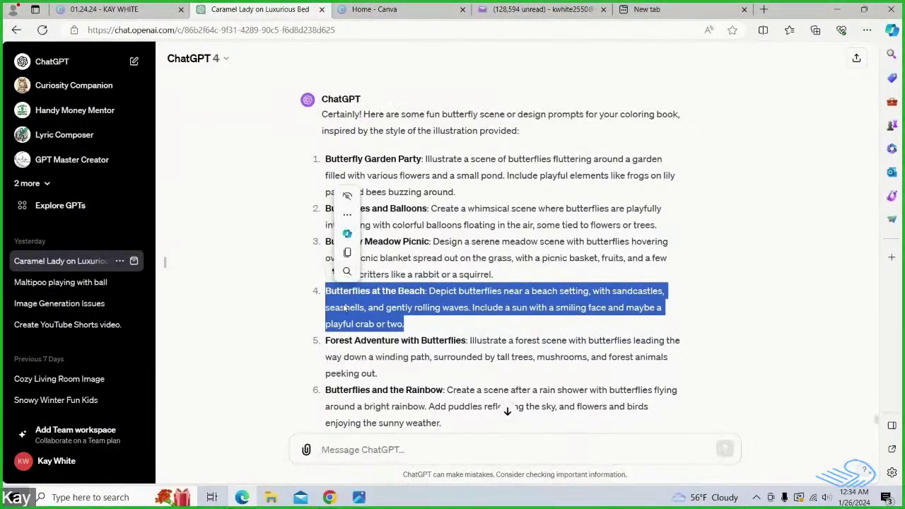
pyautogui.rightClick(345, 307)
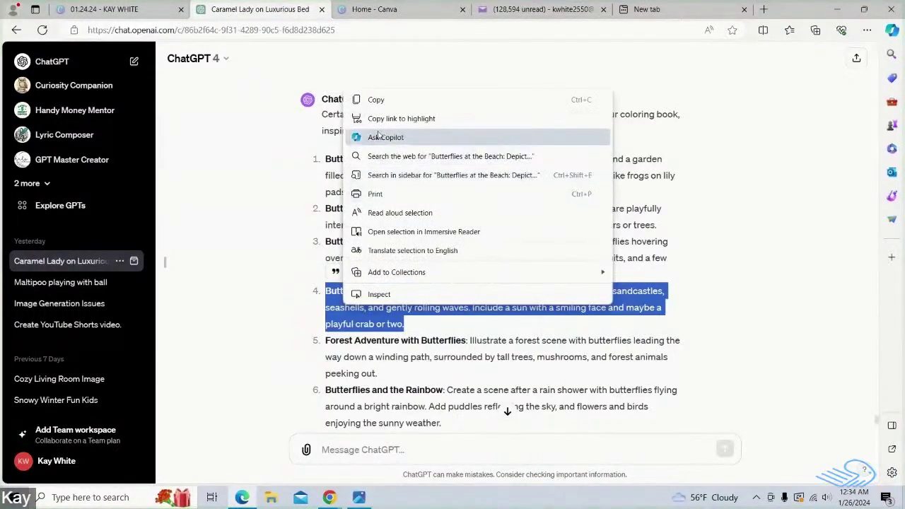
pyautogui.click(406, 106)
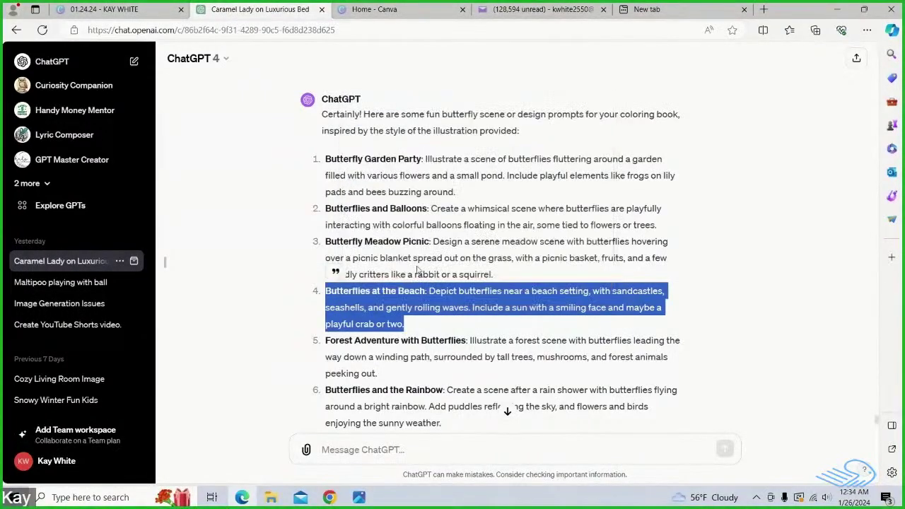
# Paste the copied "Butterflies at the Beach" prompt as a new message and send it to generate the image.
pyautogui.click(368, 455)
pyautogui.hotkey('ctrl', 'v')
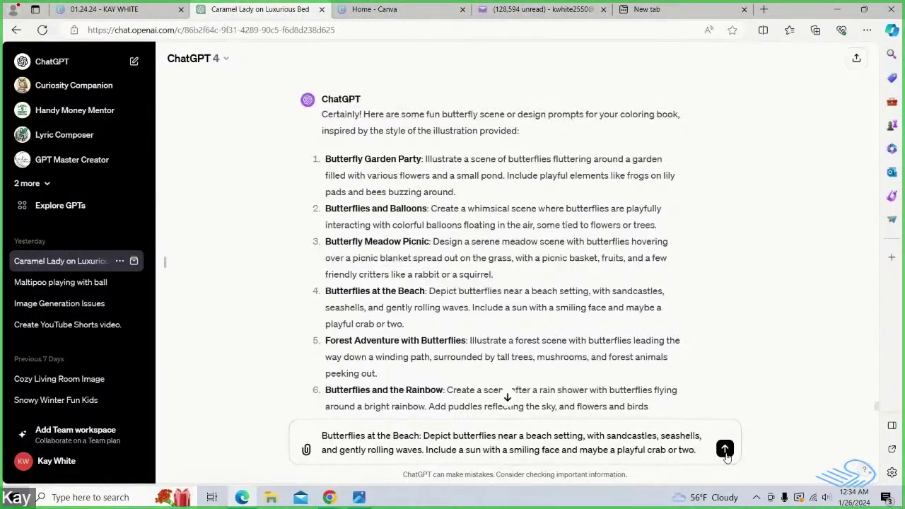
pyautogui.click(725, 450)
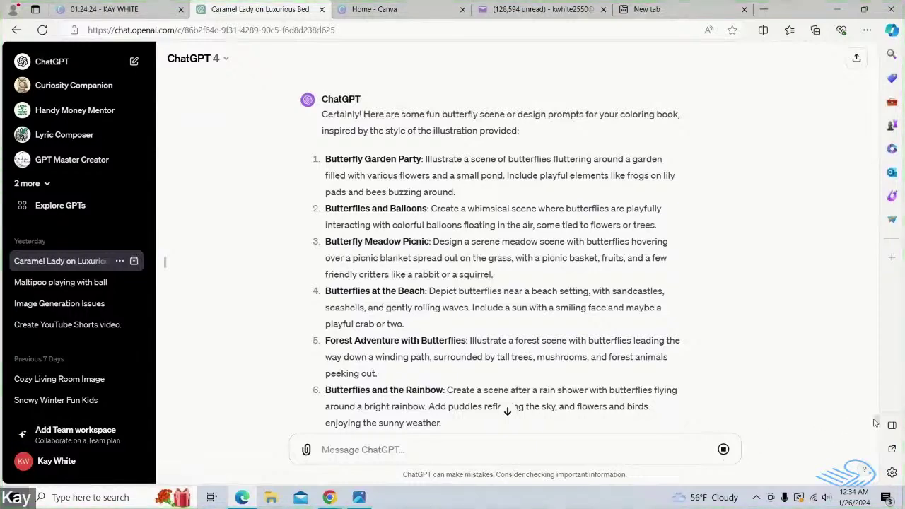
pyautogui.scroll(-10, 878, 422)
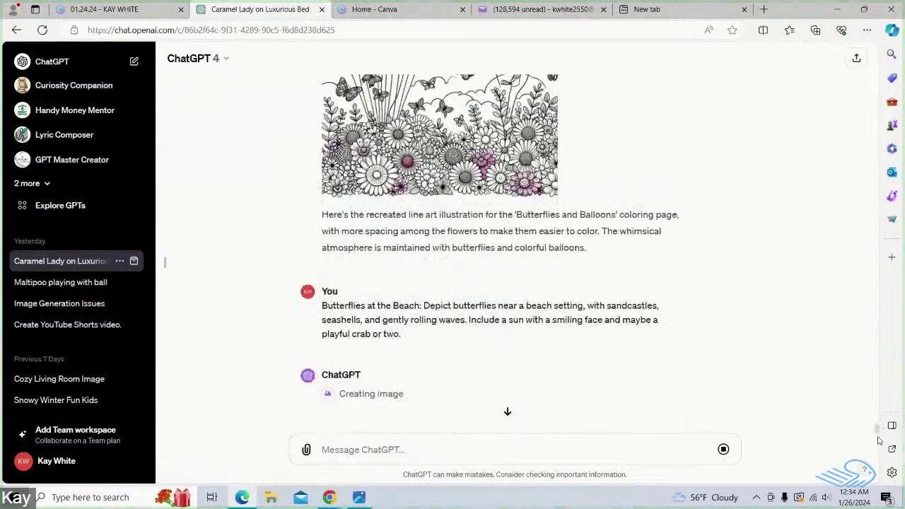
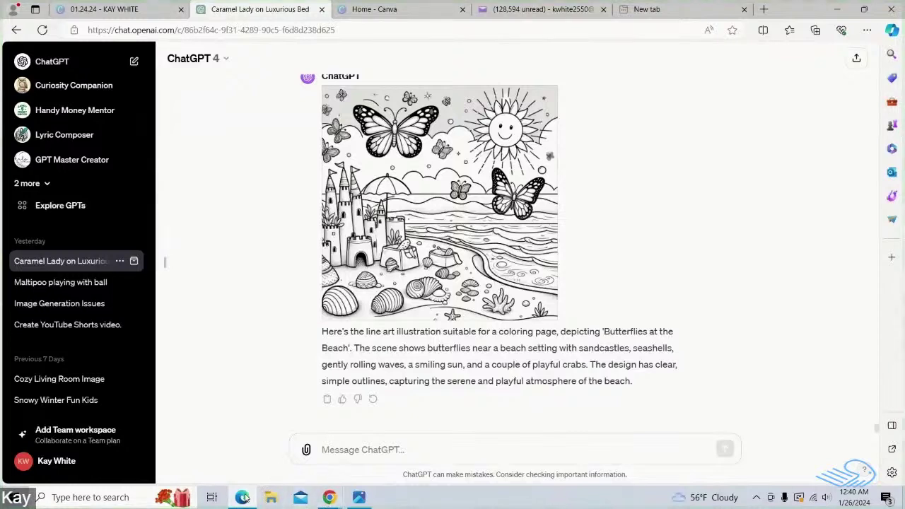
# Switch to the YouTube Studio live streaming page, end the live stream and confirm ending it.
pyautogui.moveTo(244, 500)
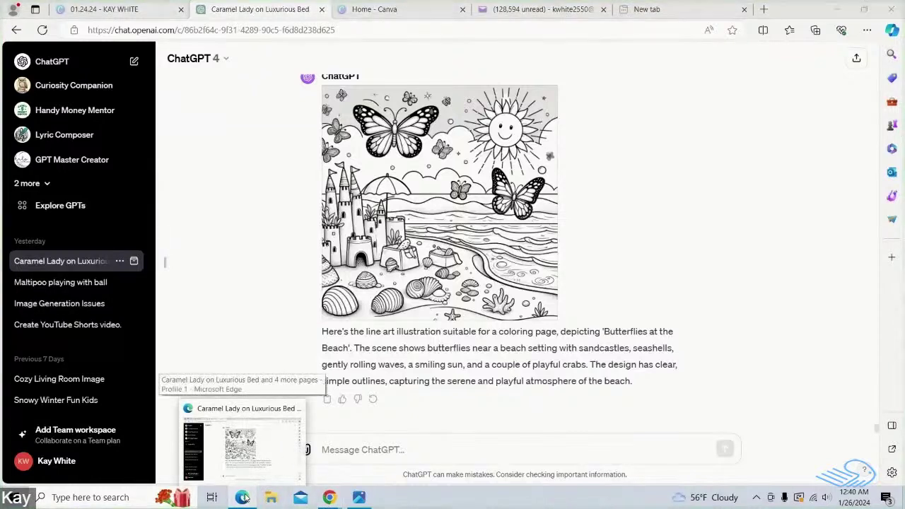
pyautogui.click(244, 499)
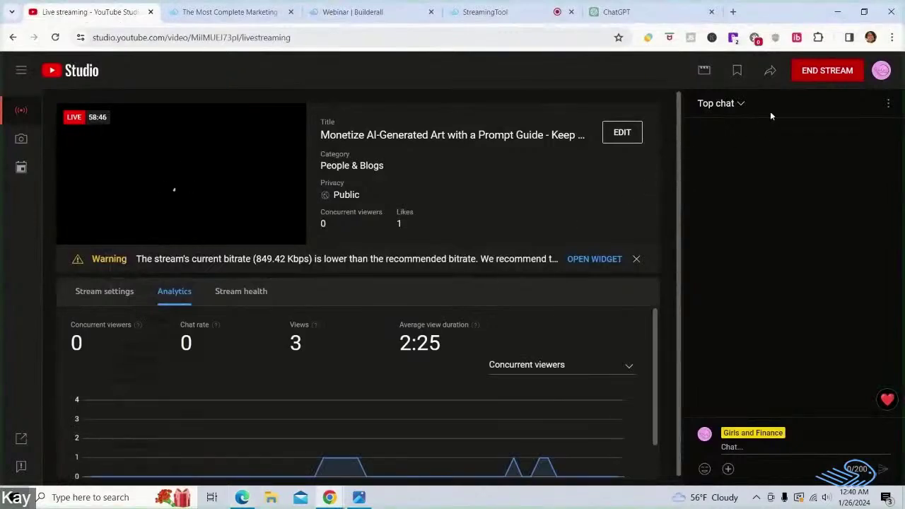
pyautogui.click(810, 73)
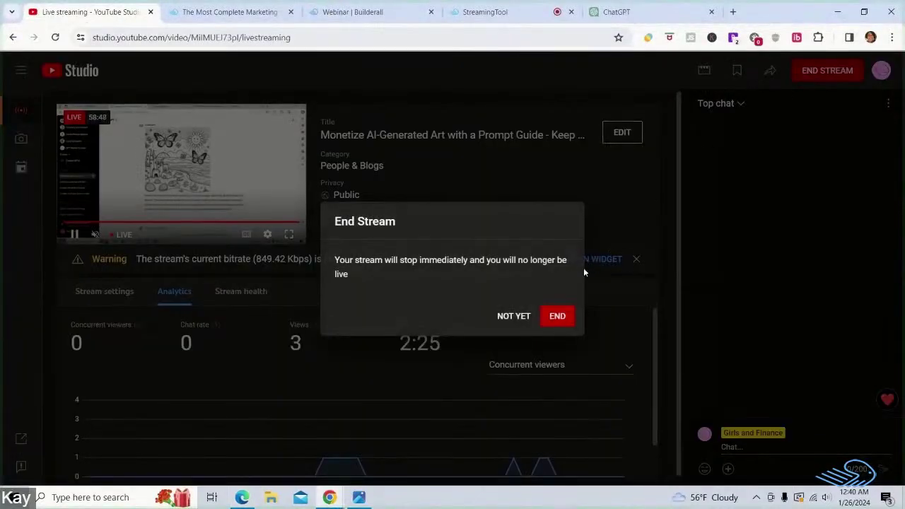
pyautogui.click(557, 316)
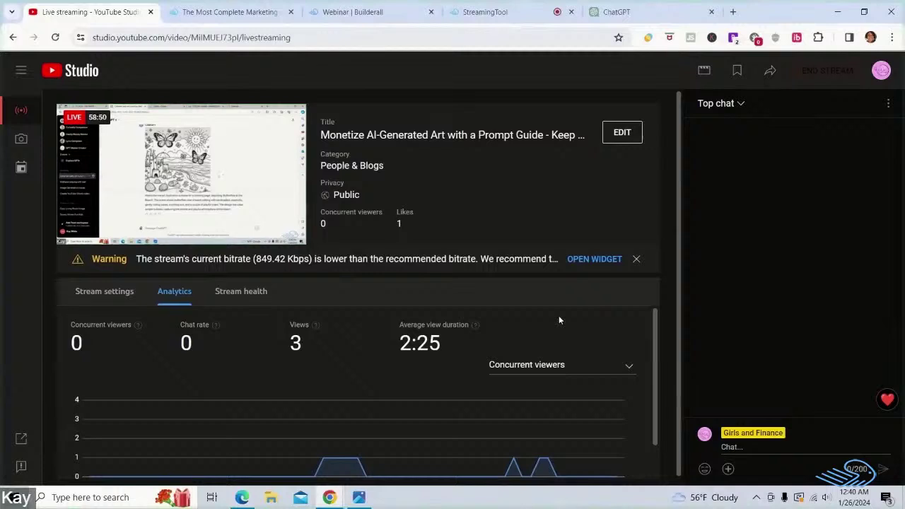